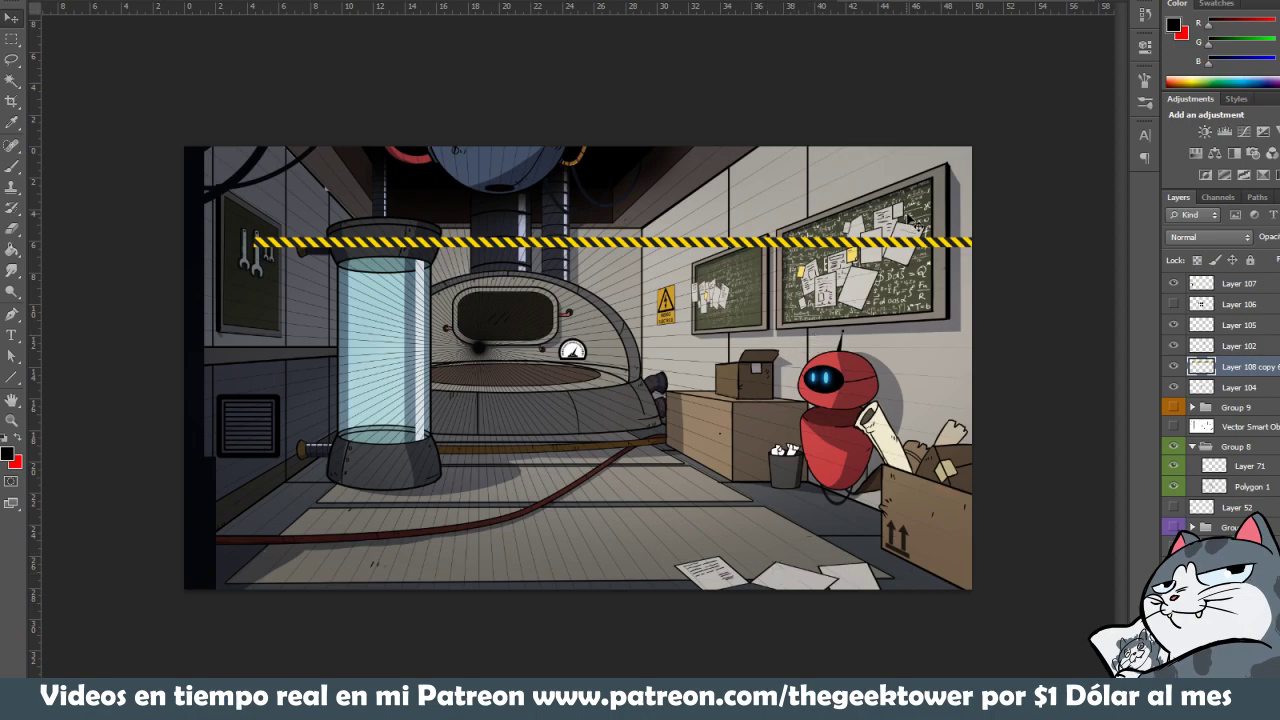
Auto-select the Polygon 1 layer from the artwork, zoom in, and nudge the wall vent slightly
ctrl+click(905, 553)
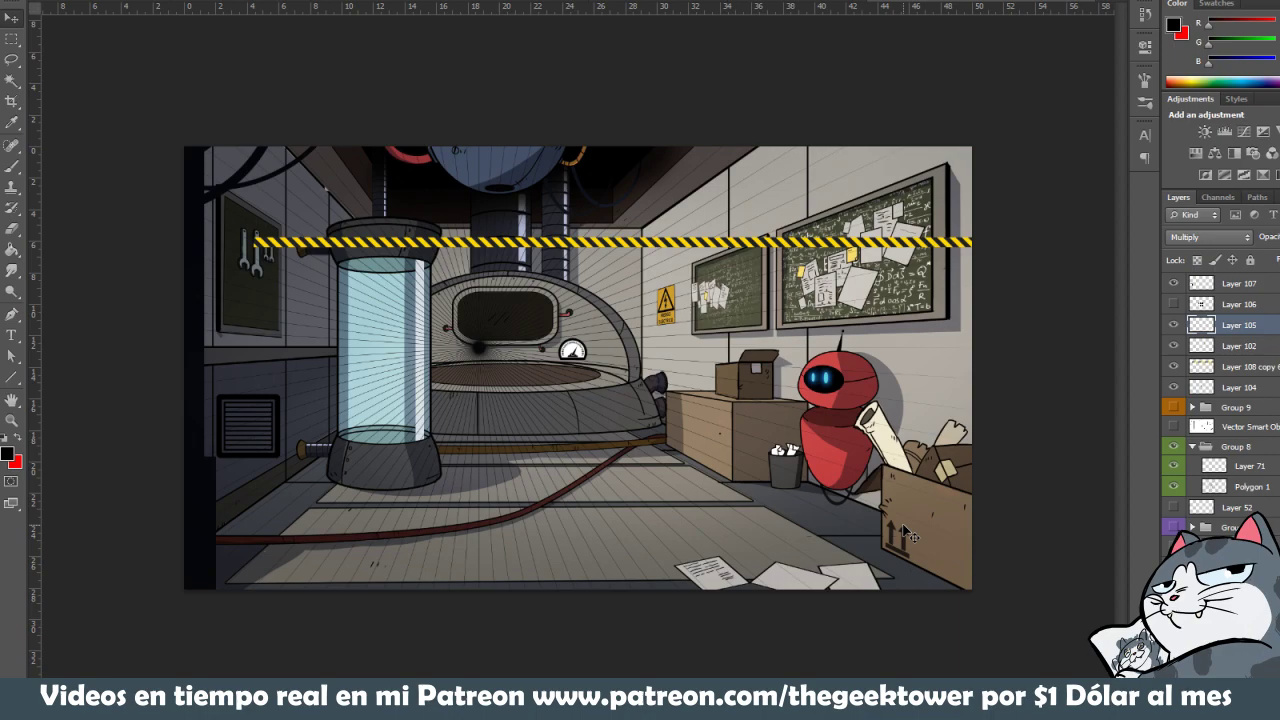
ctrl+click(478, 353)
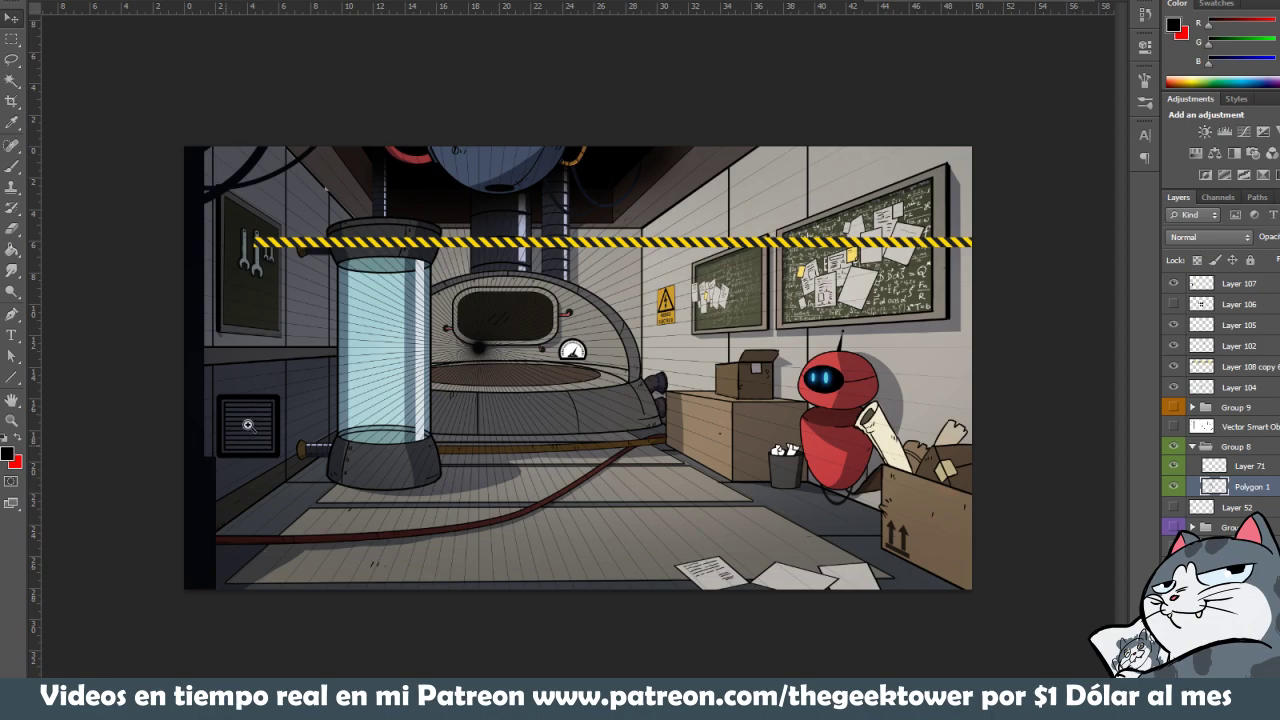
key(ctrl+plus)
key(ctrl+plus)
mouse_move(300, 453)
mouse_down()
mouse_move(313, 452)
mouse_move(316, 427)
mouse_up()
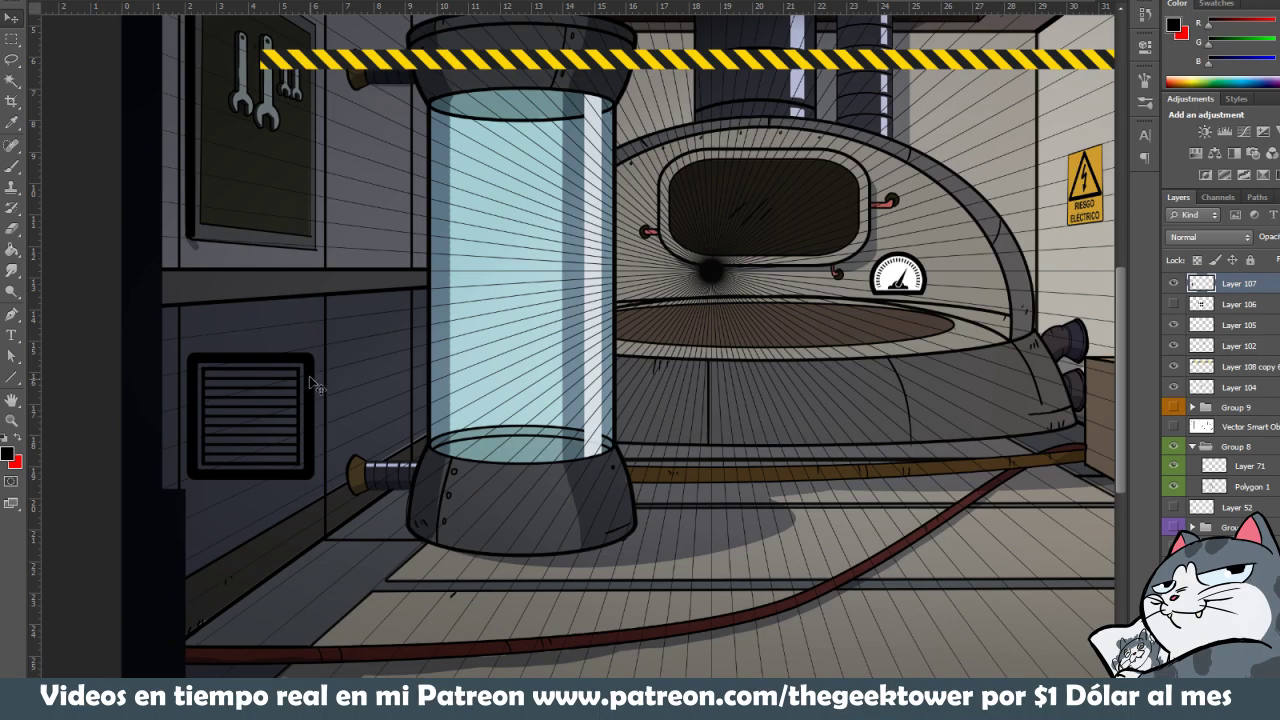
Free-transform the wall vent and move it up and left into the lower wall panel
key(ctrl+t)
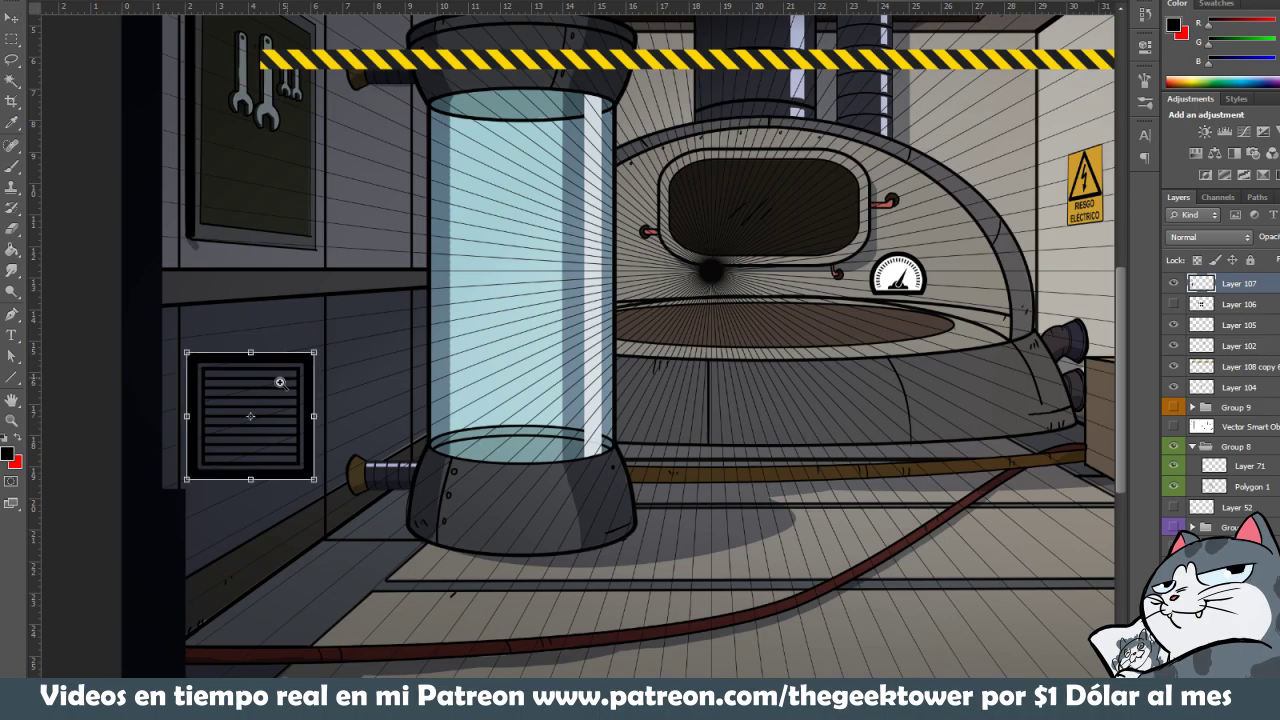
scroll(278, 383, up, 1)
scroll(278, 383, up, 1)
mouse_move(271, 408)
mouse_down()
mouse_move(371, 406)
mouse_move(330, 476)
mouse_move(340, 596)
mouse_up()
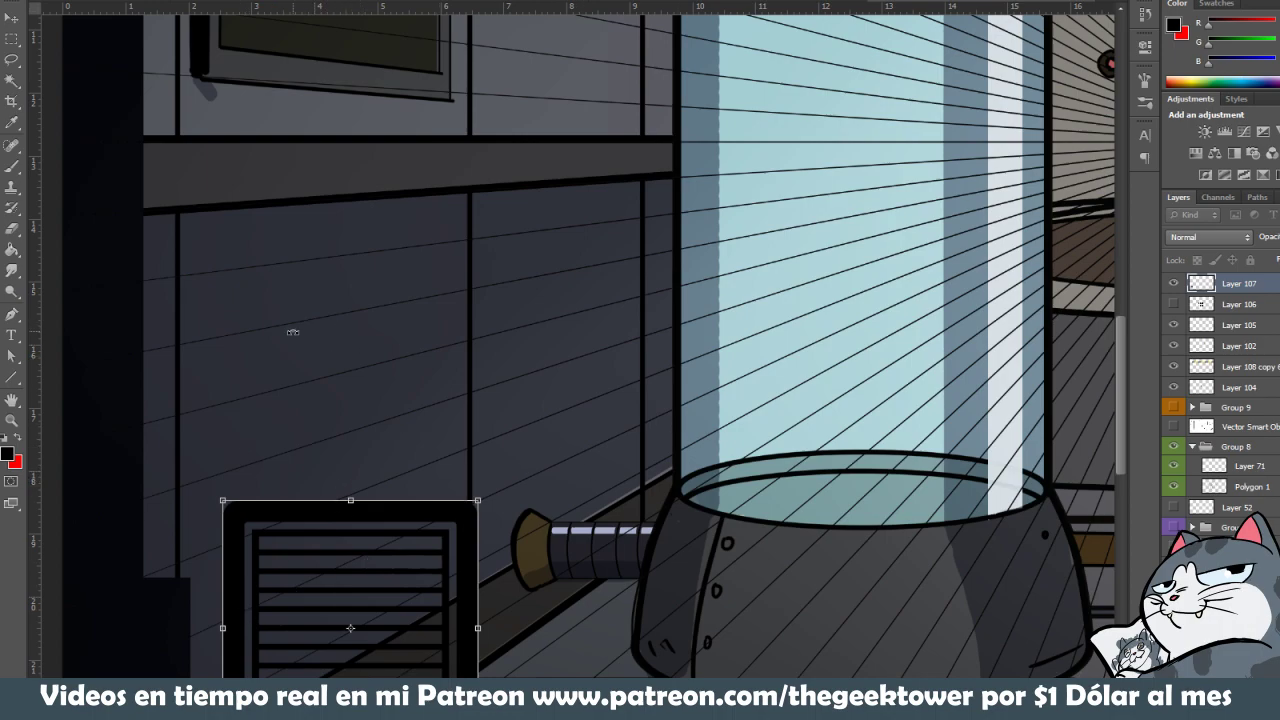
scroll(392, 402, down, 2)
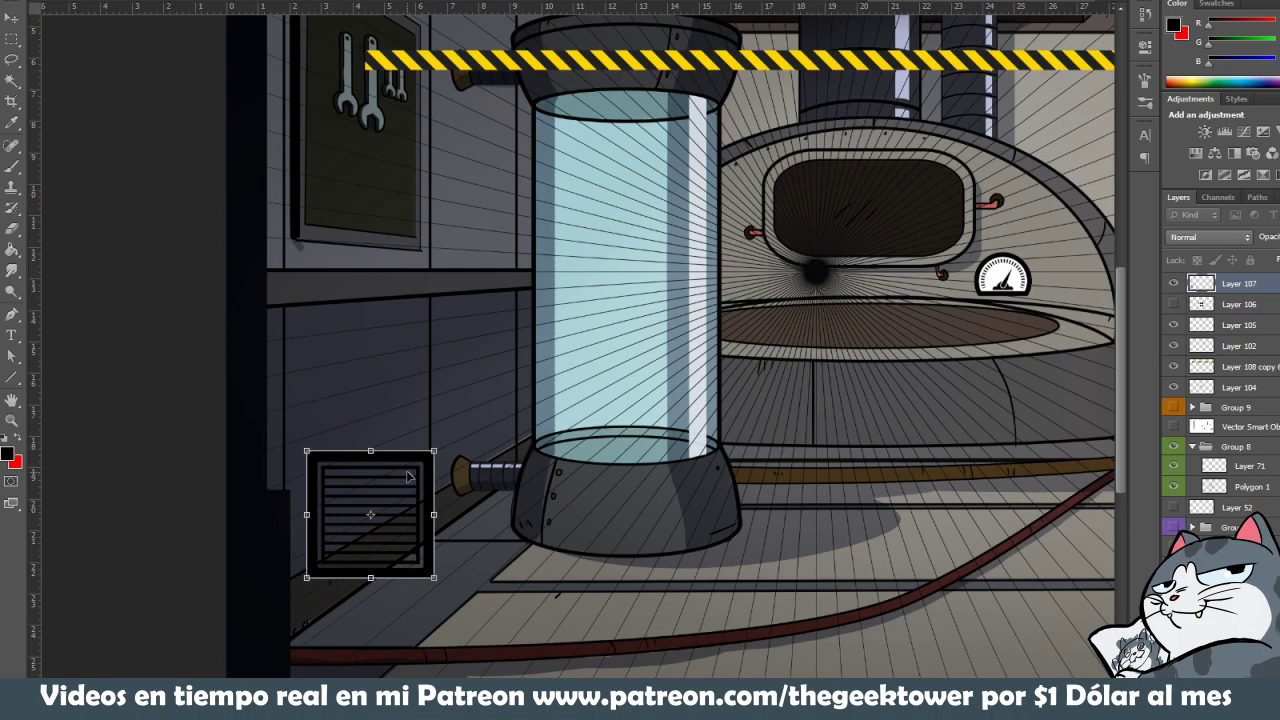
drag(408, 477, 393, 391)
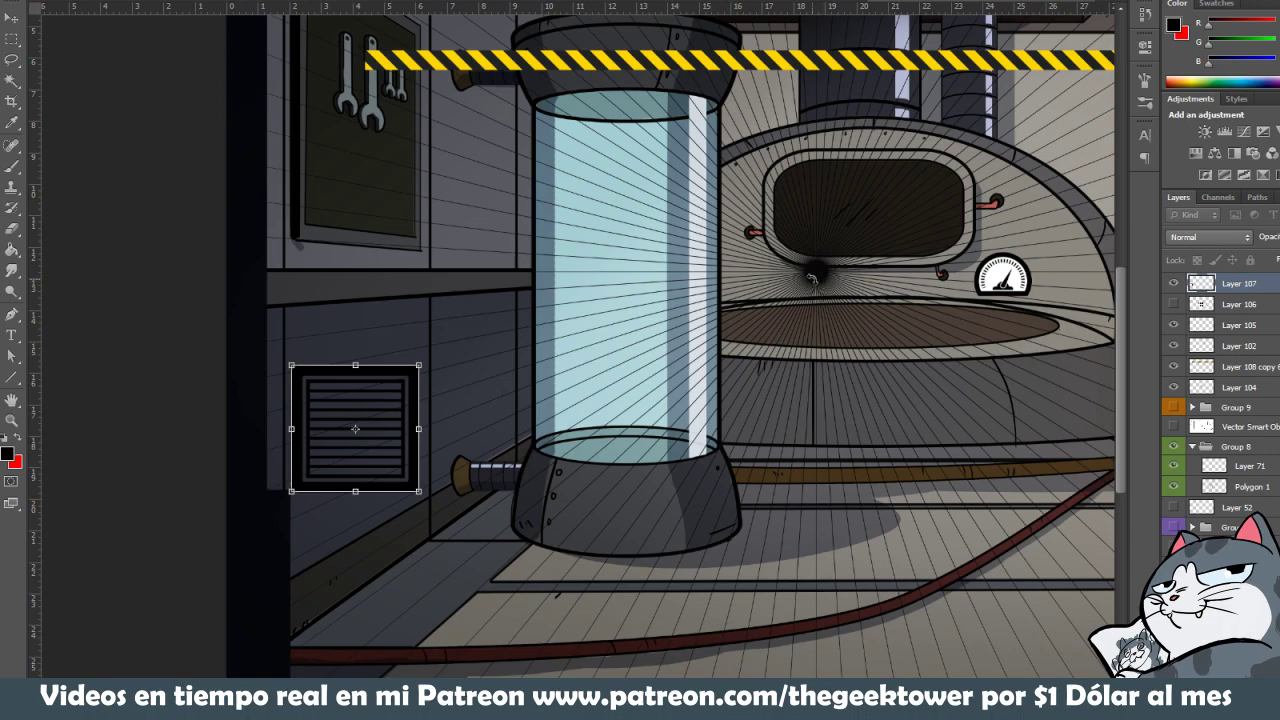
ctrl+click(358, 420)
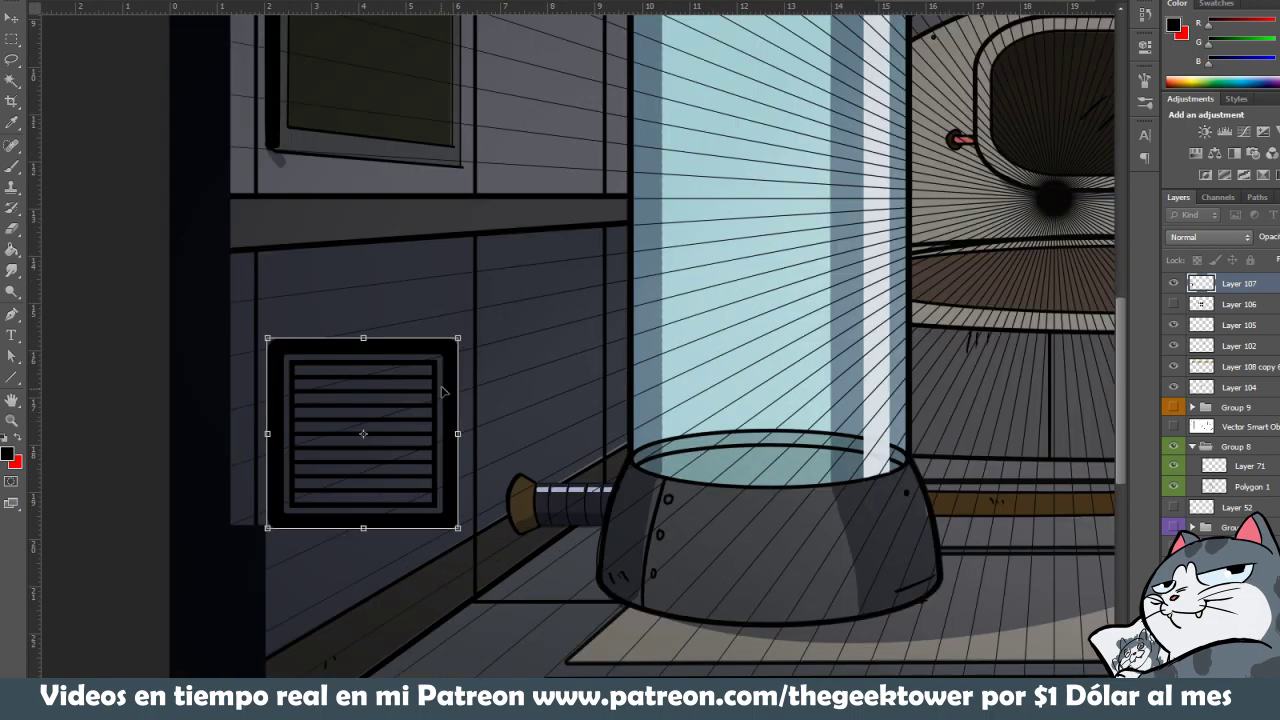
drag(423, 371, 456, 371)
Distort the vent's four corners to match the wall slant, narrow its sides, and apply the transform
ctrl+click(456, 371)
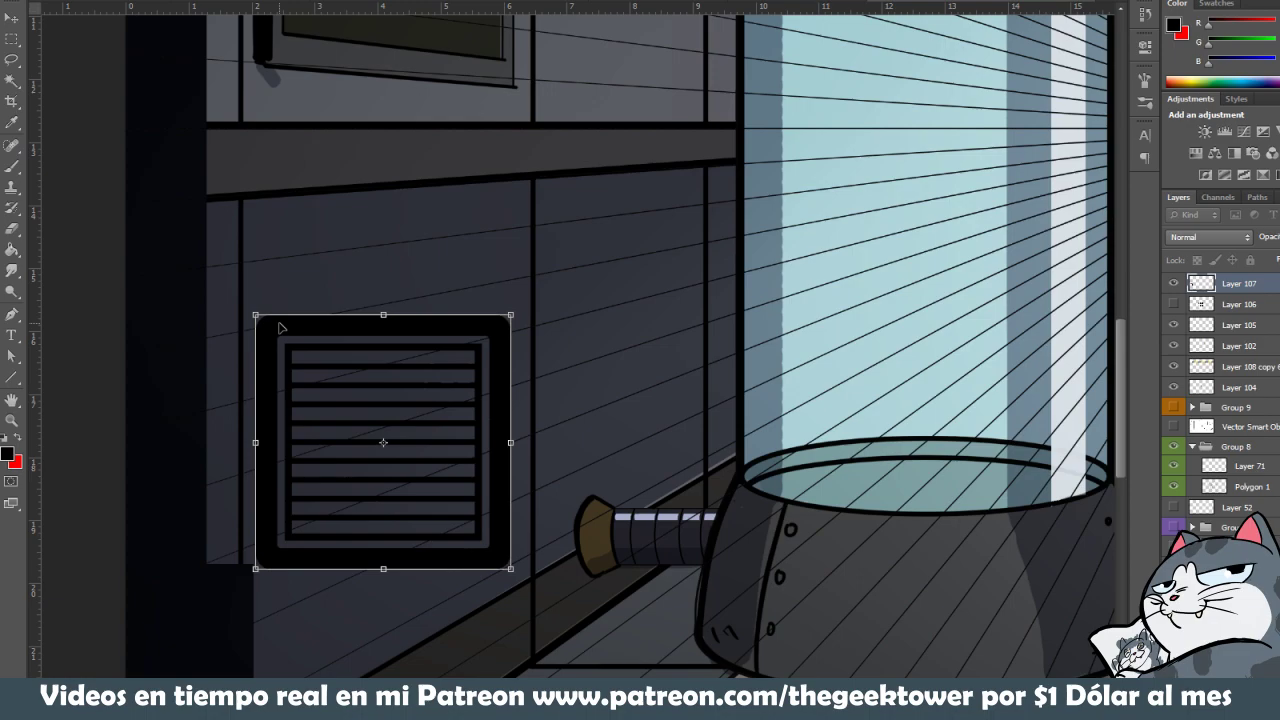
drag(257, 317, 261, 330)
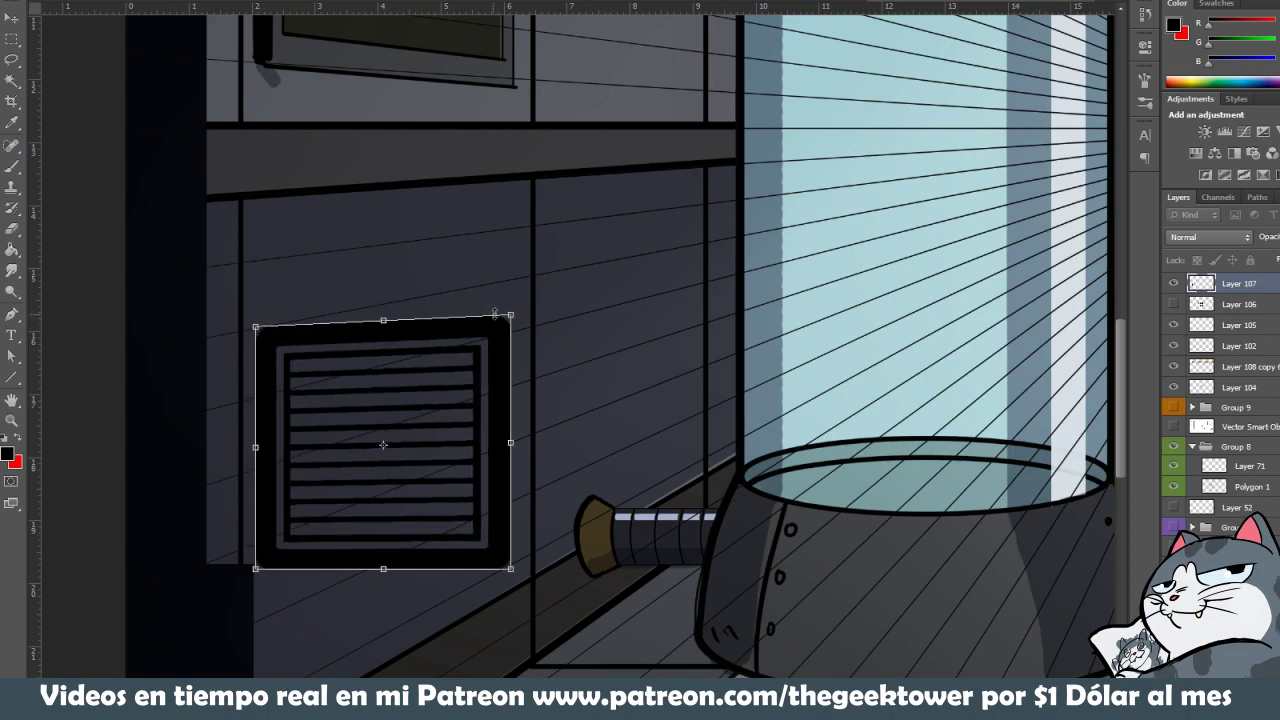
mouse_move(511, 318)
mouse_down()
mouse_move(483, 295)
mouse_move(584, 269)
mouse_move(433, 281)
mouse_move(543, 275)
mouse_move(467, 298)
mouse_up()
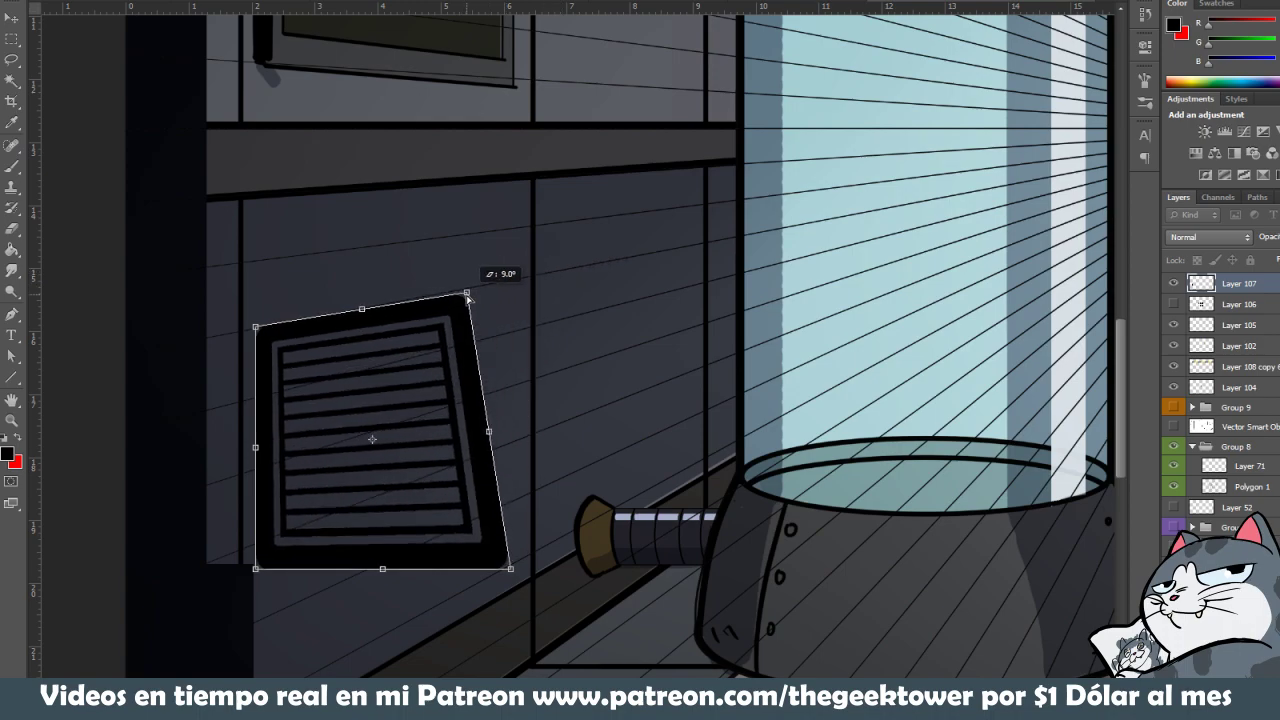
mouse_move(467, 298)
mouse_down()
mouse_move(516, 307)
mouse_move(506, 337)
mouse_move(506, 284)
mouse_move(506, 320)
mouse_move(521, 301)
mouse_move(505, 257)
mouse_move(516, 250)
mouse_move(513, 287)
mouse_up()
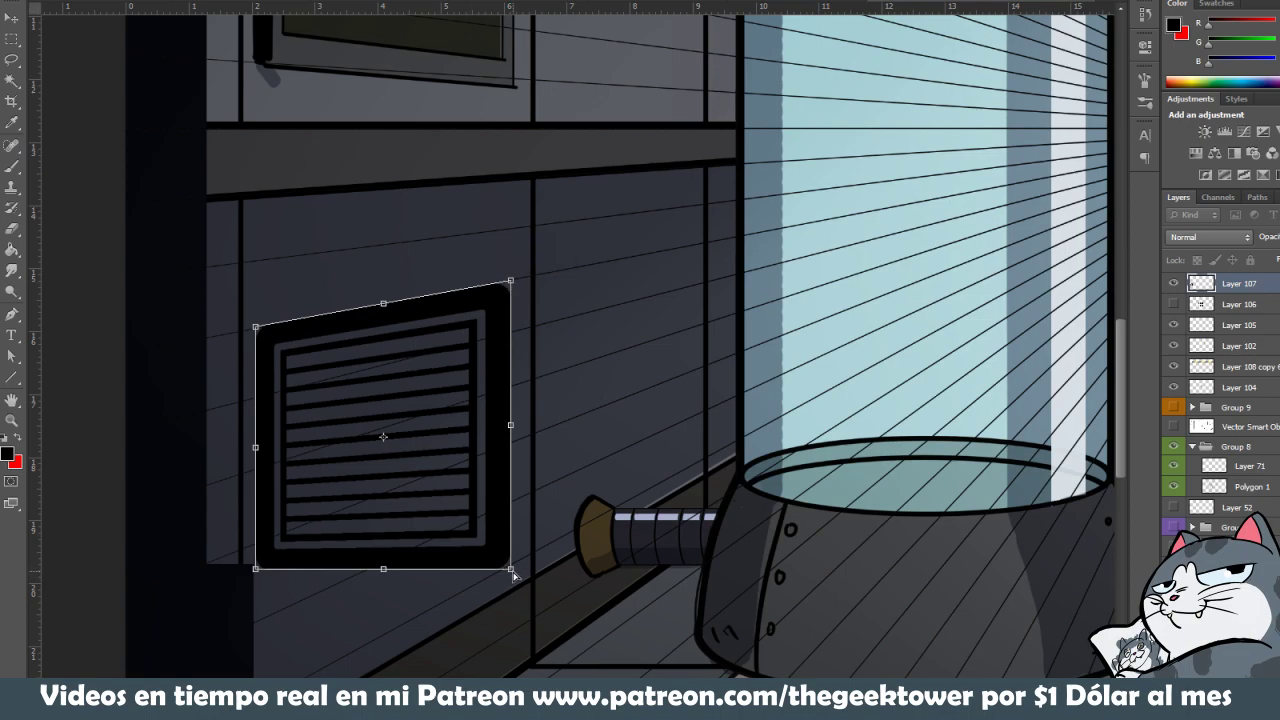
drag(512, 572, 510, 508)
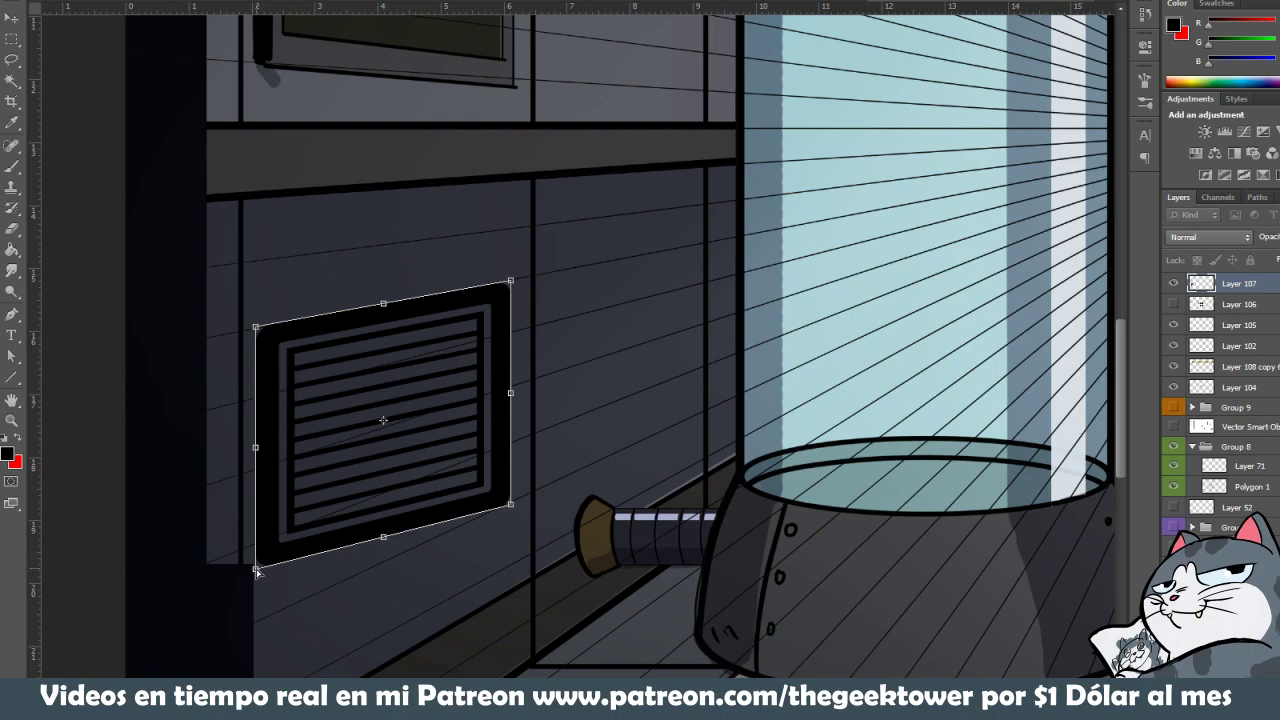
drag(257, 571, 266, 626)
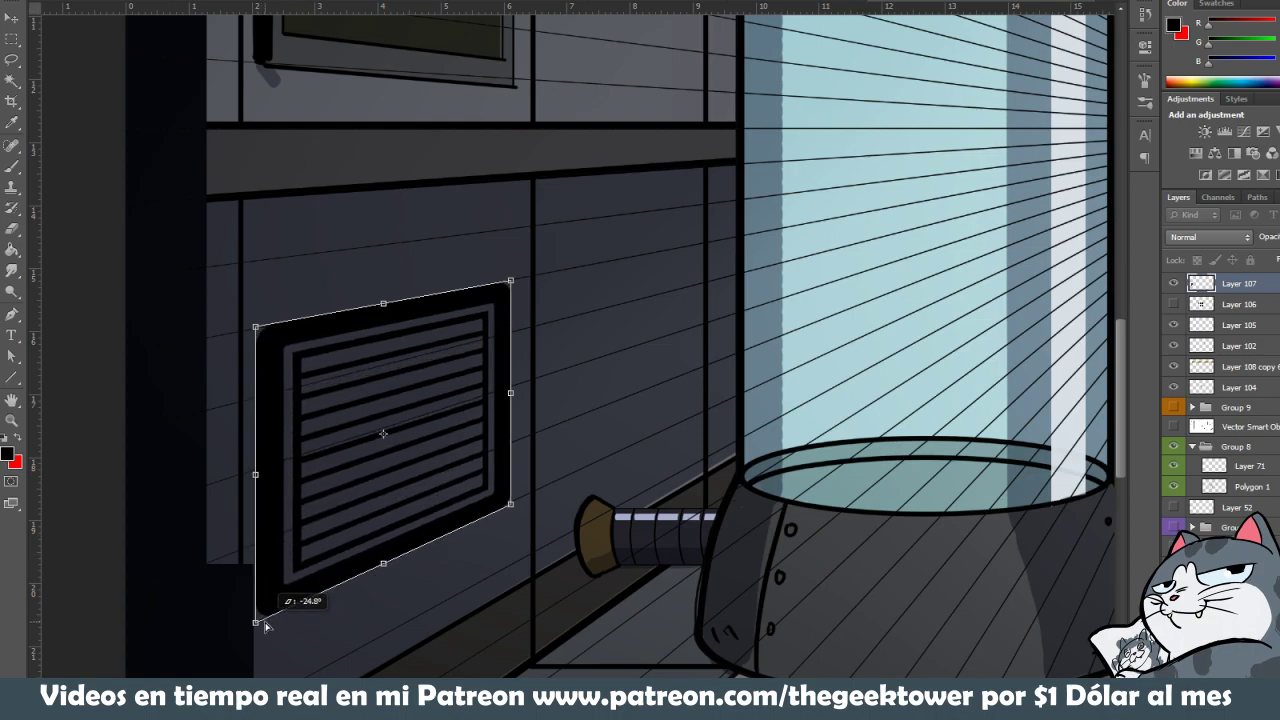
drag(266, 626, 266, 626)
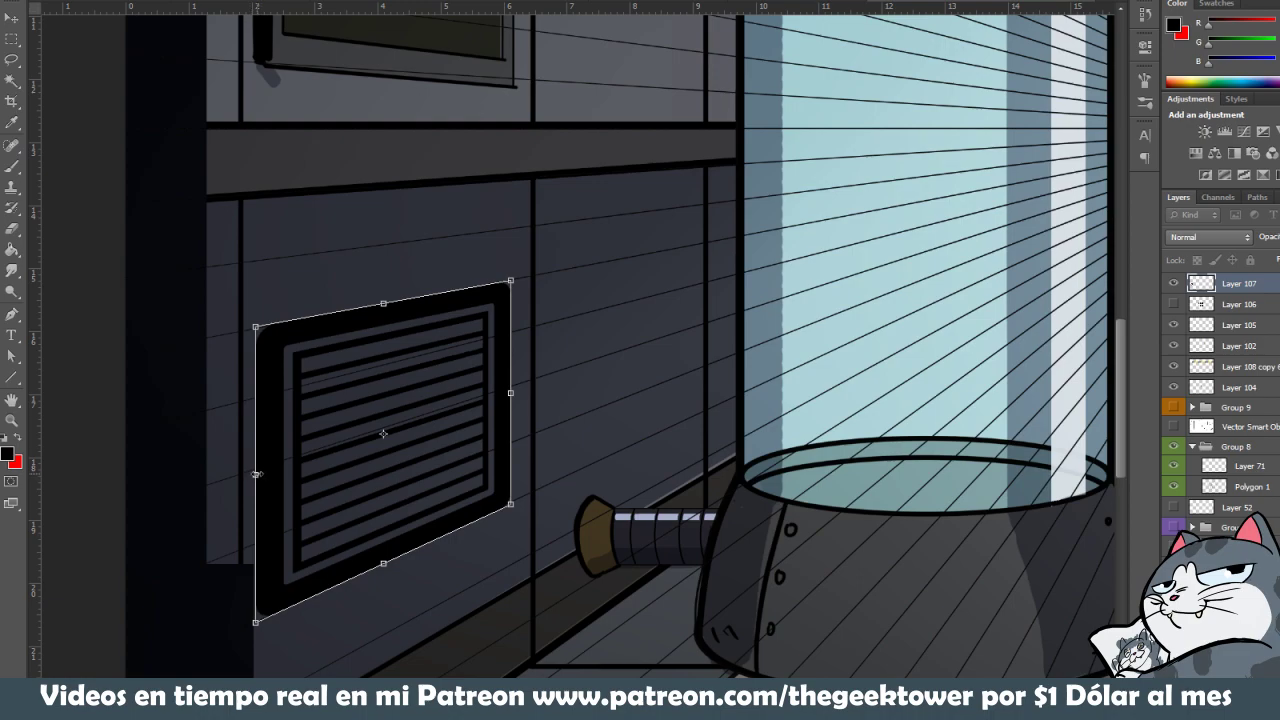
drag(256, 474, 304, 458)
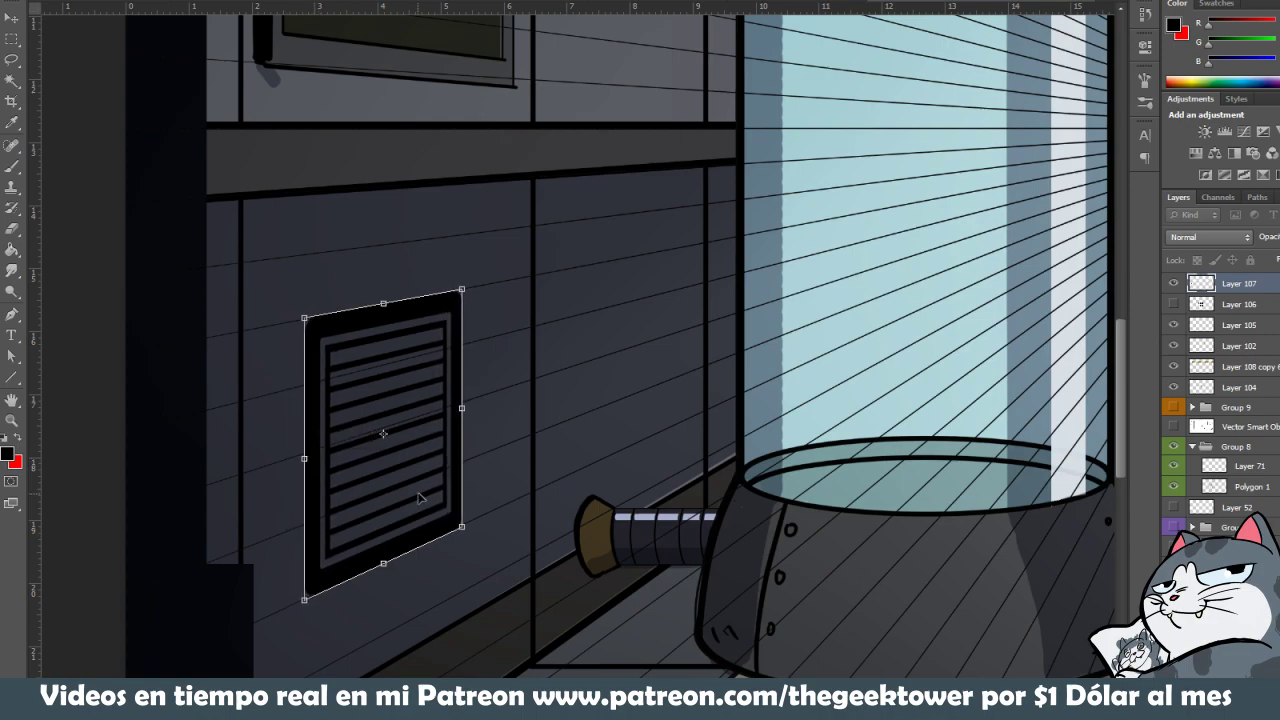
key(Return)
alt+click(457, 397)
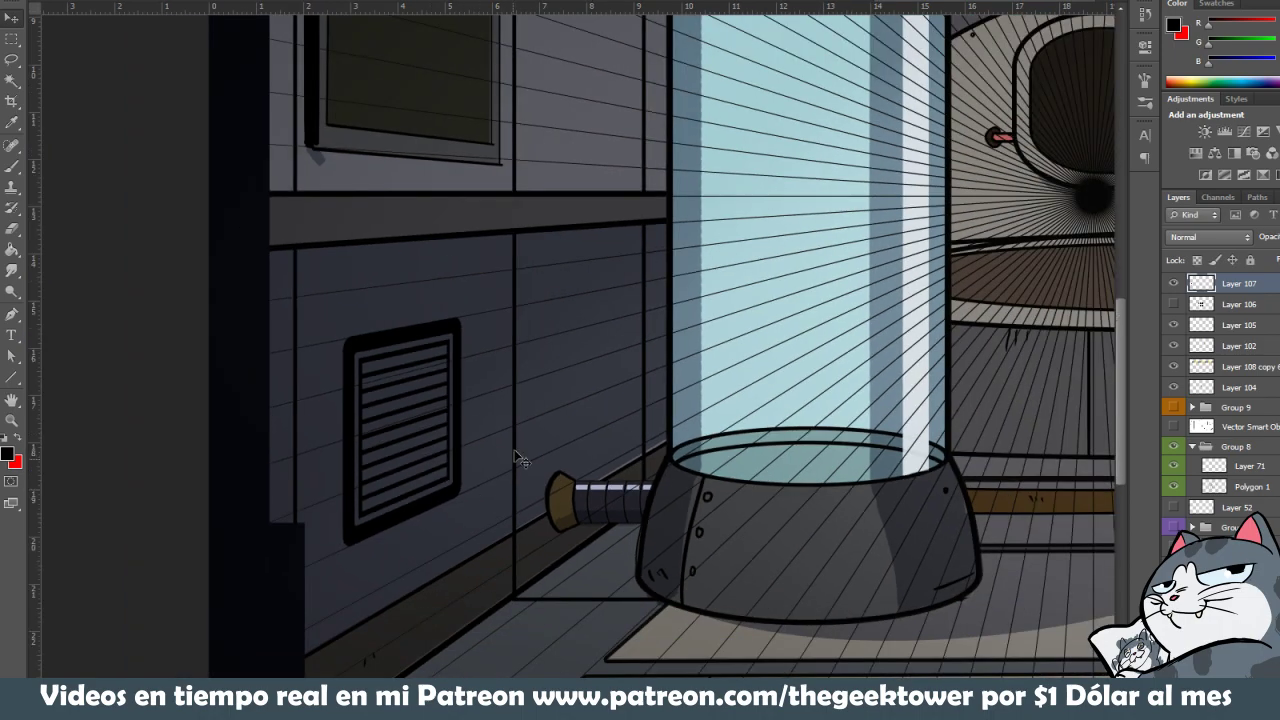
click(420, 437)
click(420, 437)
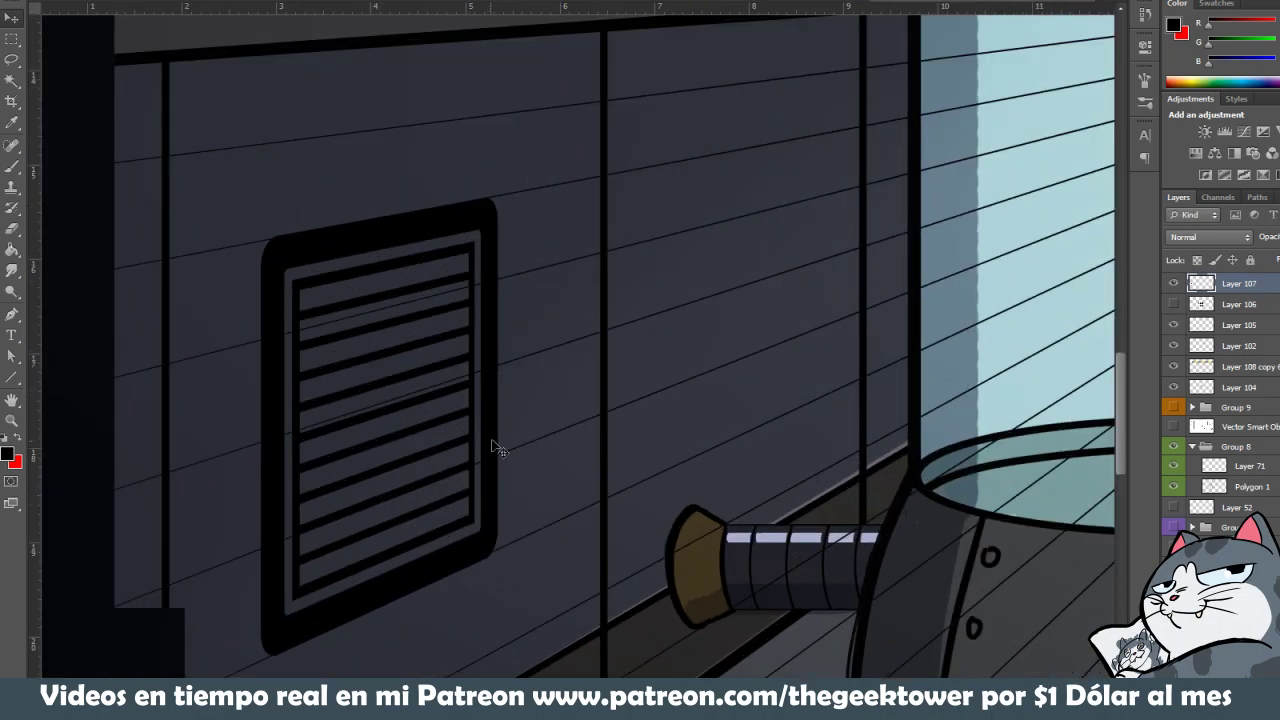
mouse_move(491, 503)
mouse_down()
mouse_move(643, 368)
mouse_move(770, 470)
mouse_move(783, 500)
mouse_move(789, 430)
mouse_move(792, 490)
mouse_up()
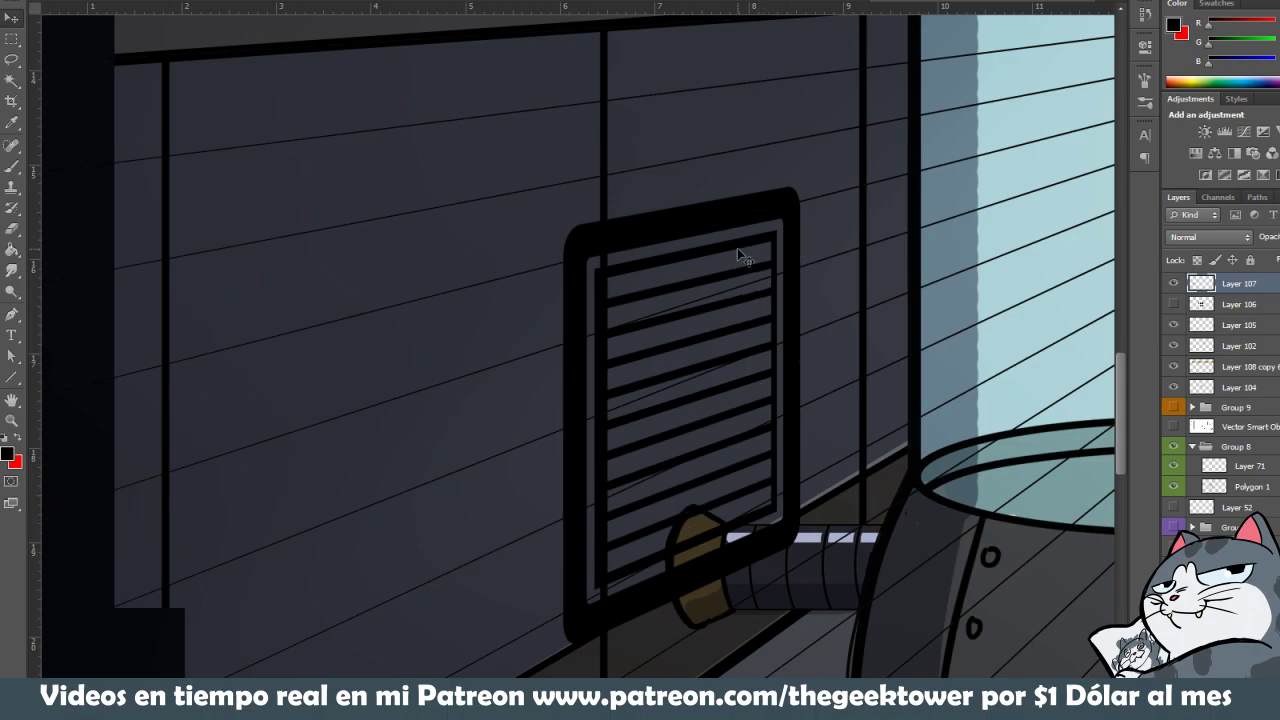
key(ctrl+z)
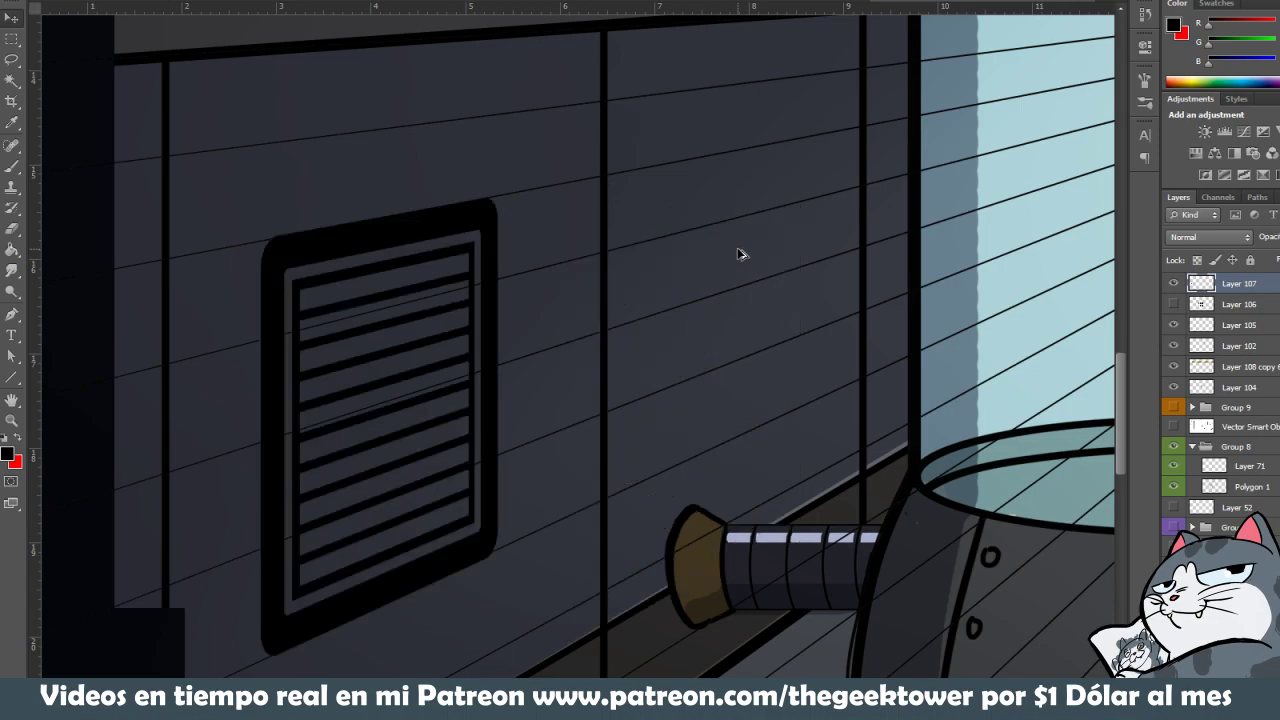
scroll(293, 325, down, 1)
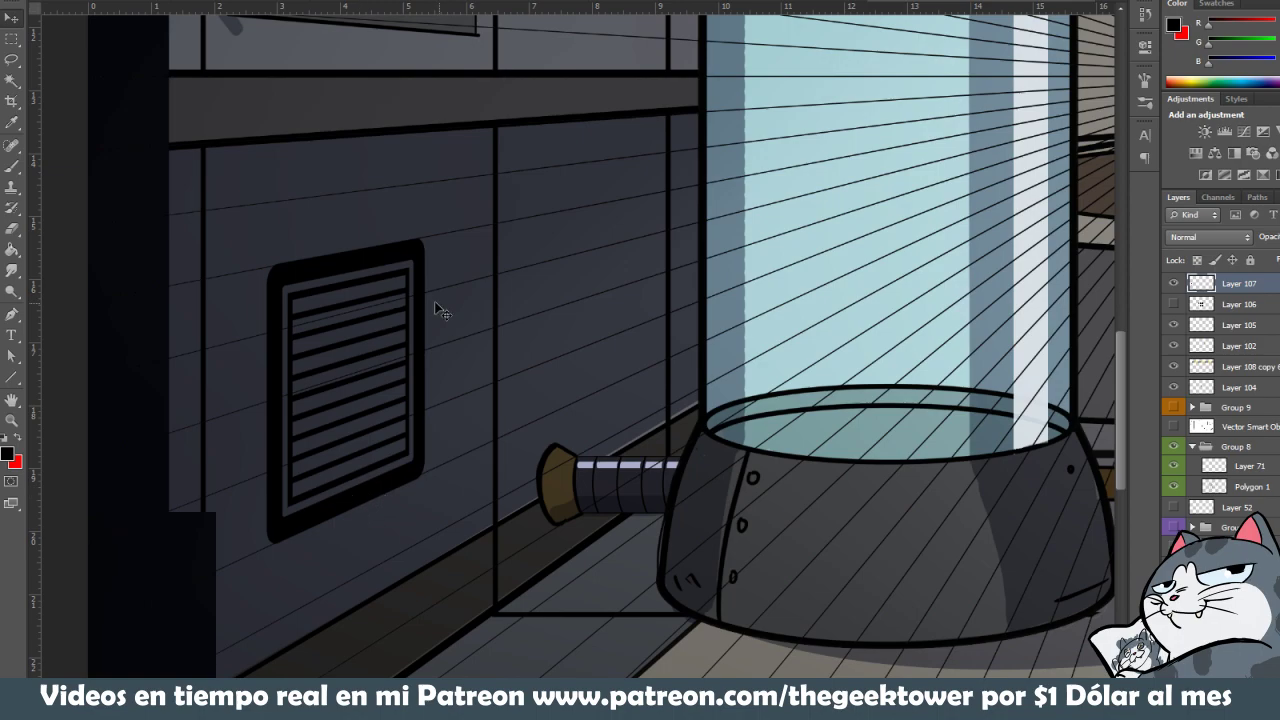
scroll(343, 343, down, 1)
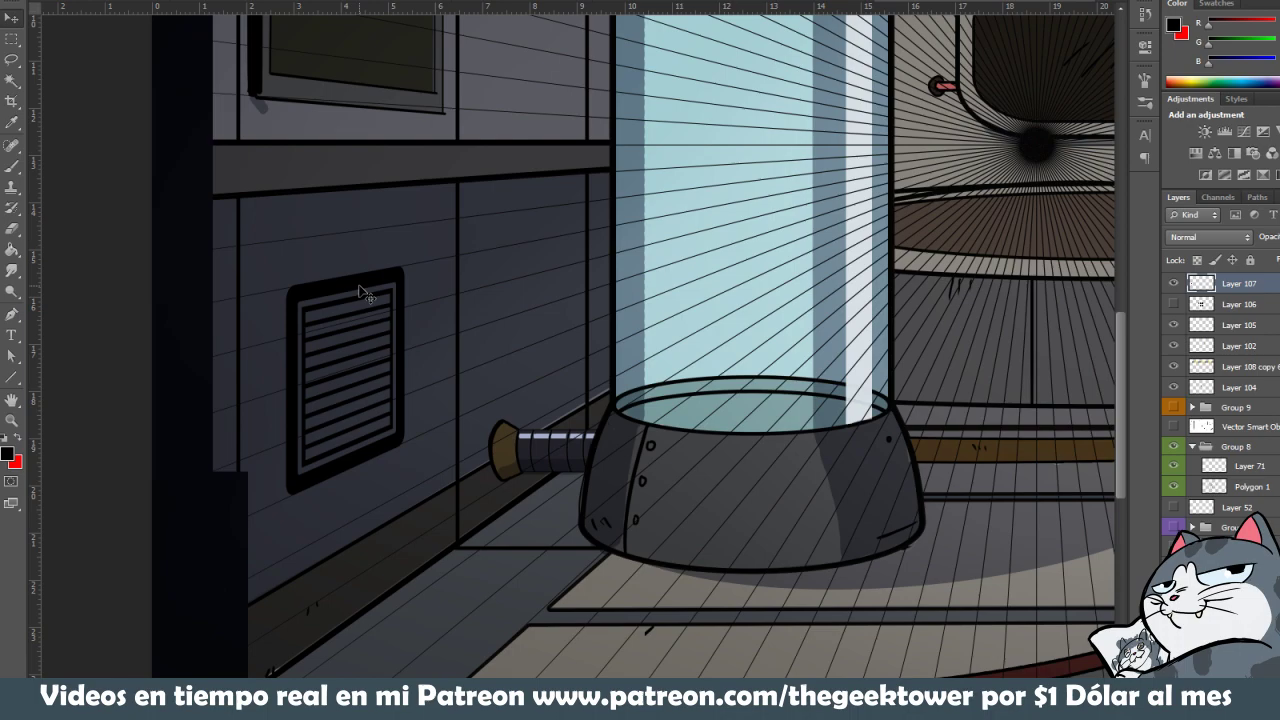
Lock the vent layer's transparent pixels and brush its frame and grille light grey c6c6c6
click(1199, 260)
click(7, 455)
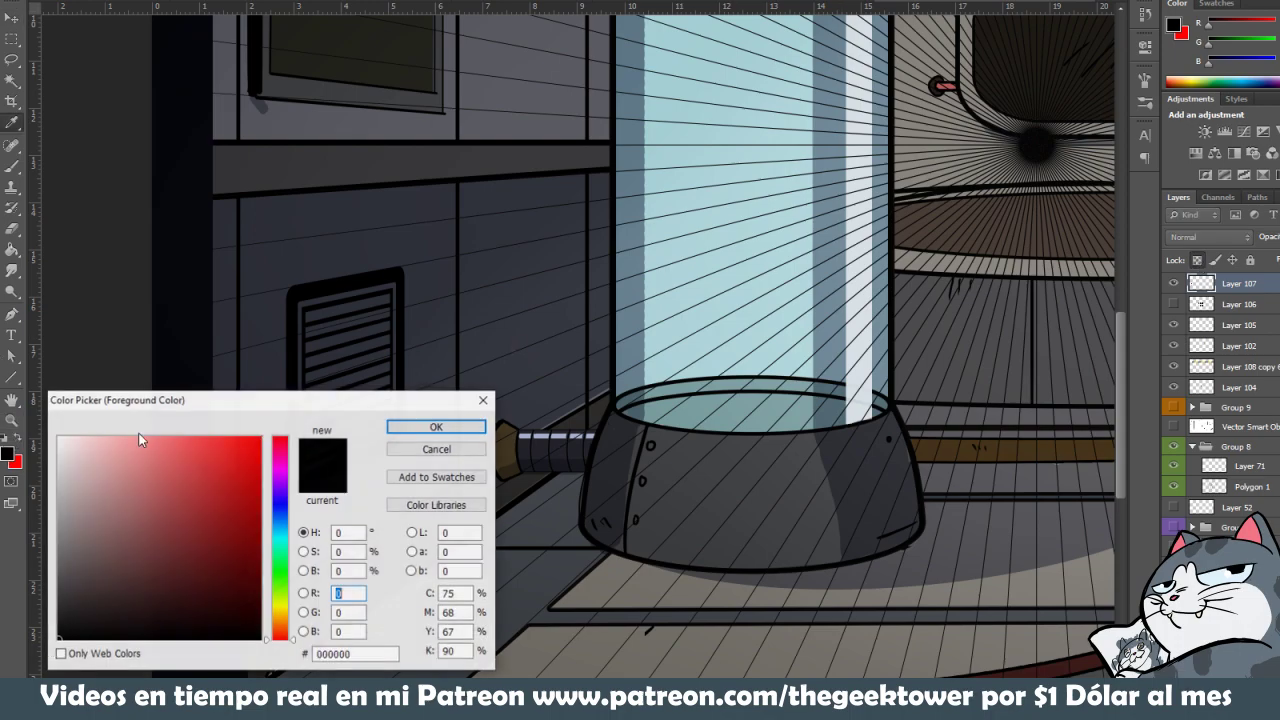
drag(264, 536, 59, 489)
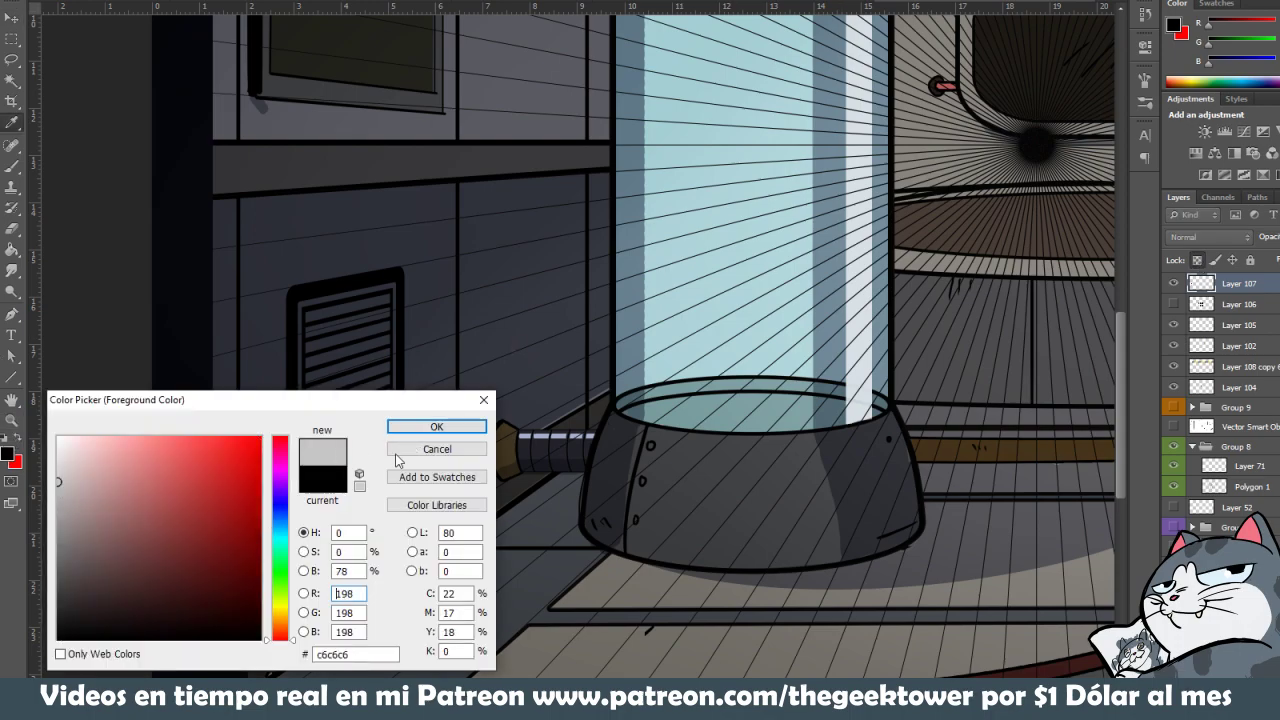
click(436, 427)
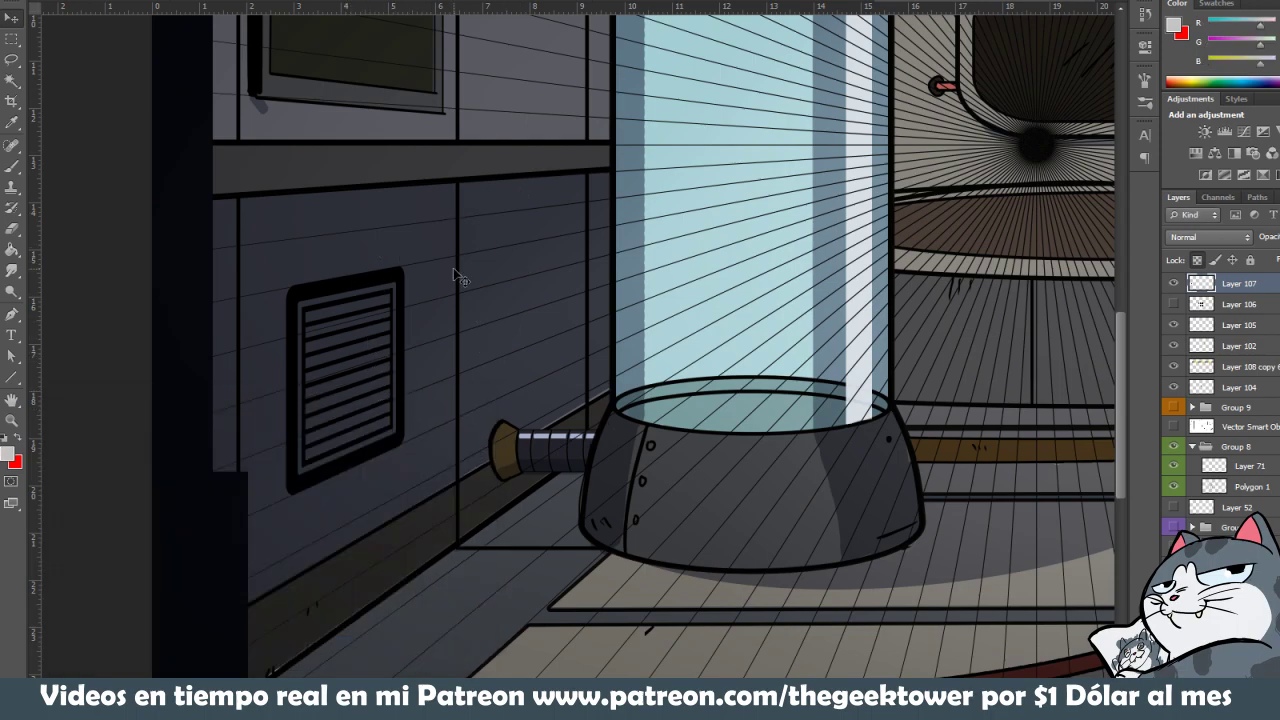
key(b)
mouse_move(396, 344)
mouse_down()
mouse_move(398, 268)
mouse_move(380, 365)
mouse_up()
drag(375, 270, 370, 400)
mouse_move(360, 300)
mouse_down()
mouse_move(337, 242)
mouse_move(331, 441)
mouse_up()
drag(312, 488, 291, 285)
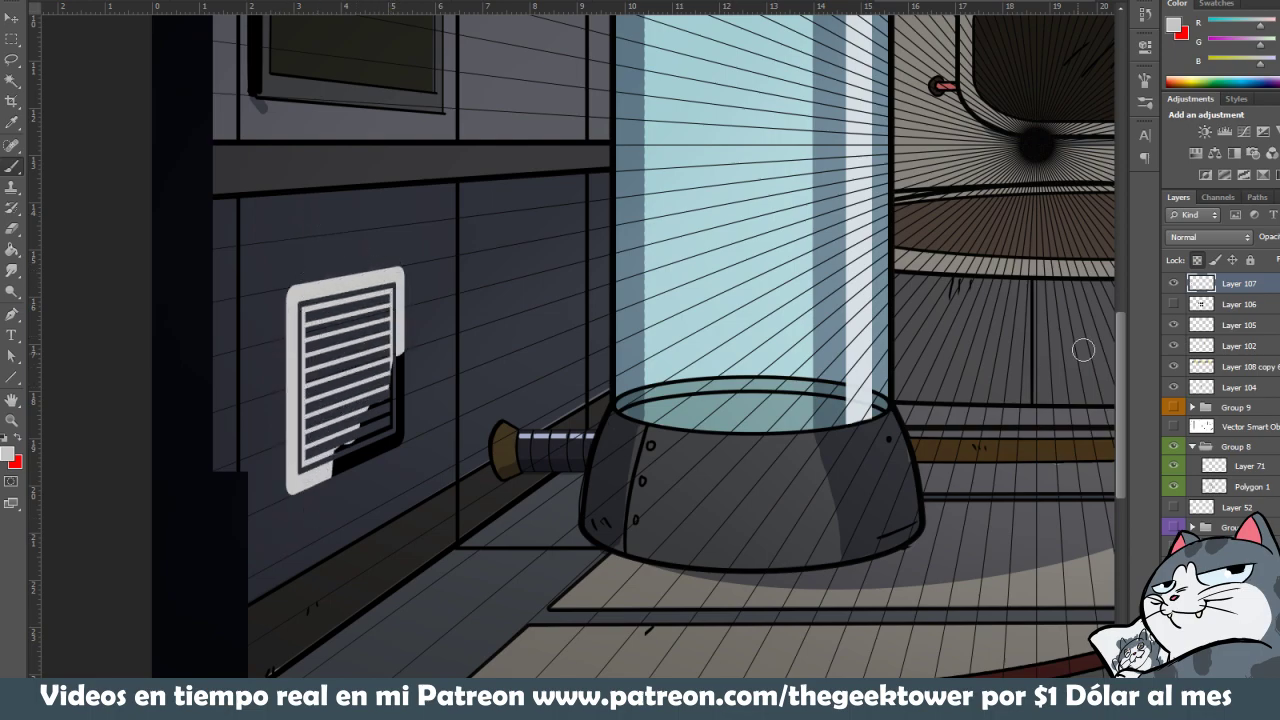
mouse_move(372, 456)
mouse_down()
mouse_move(404, 352)
mouse_move(403, 446)
mouse_up()
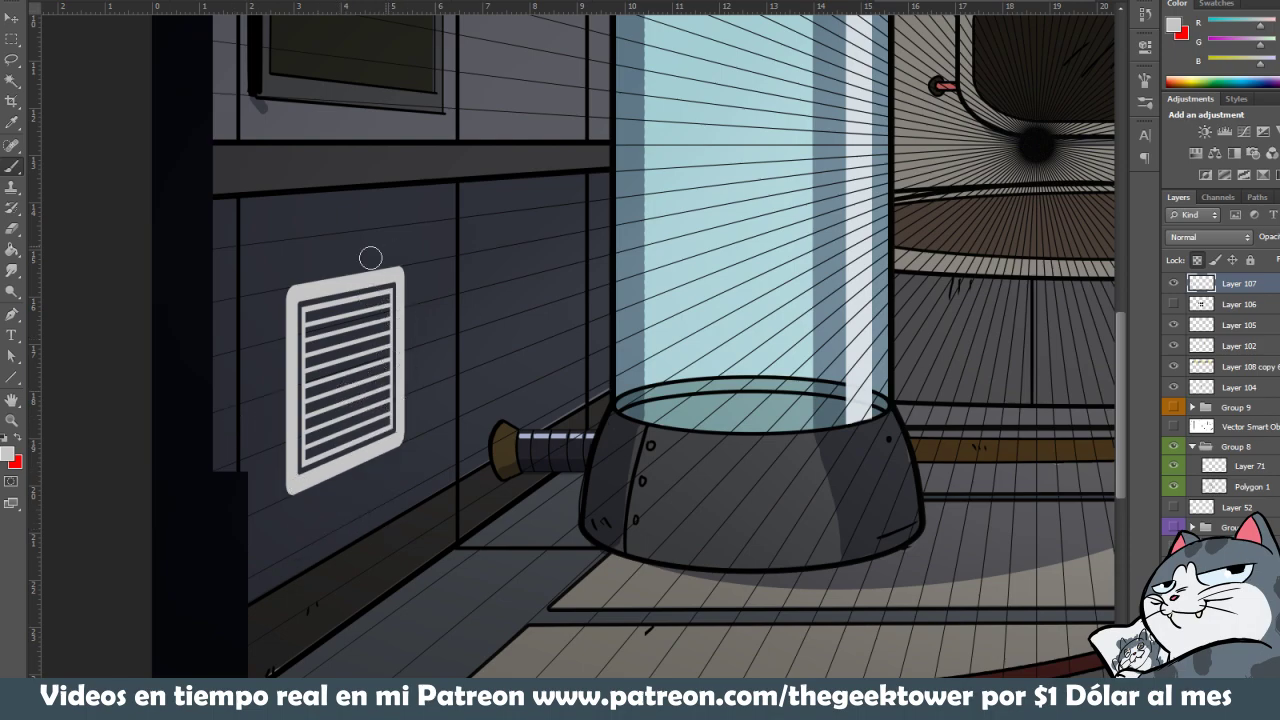
Repaint the whole vent in dark blue-grey 535660 so it blends into the shaded wall
click(14, 460)
drag(57, 560, 66, 531)
click(270, 283)
drag(79, 582, 90, 570)
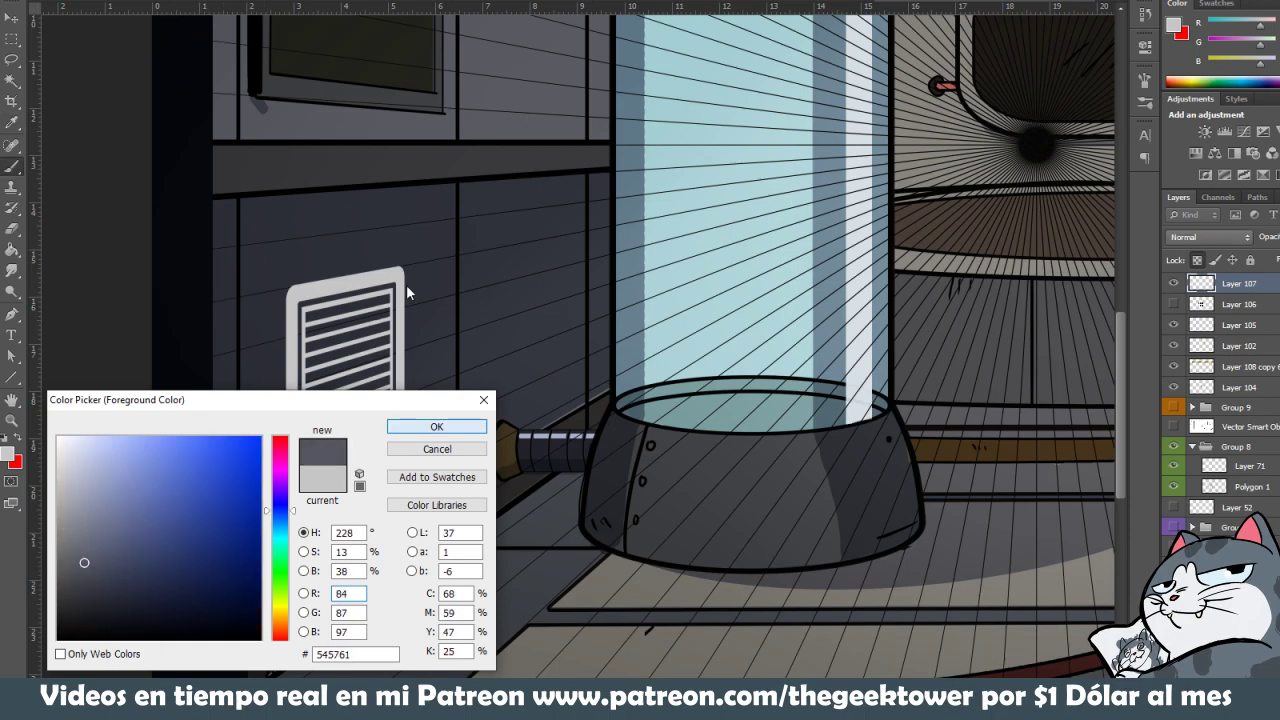
click(436, 426)
drag(388, 275, 368, 435)
drag(395, 300, 392, 450)
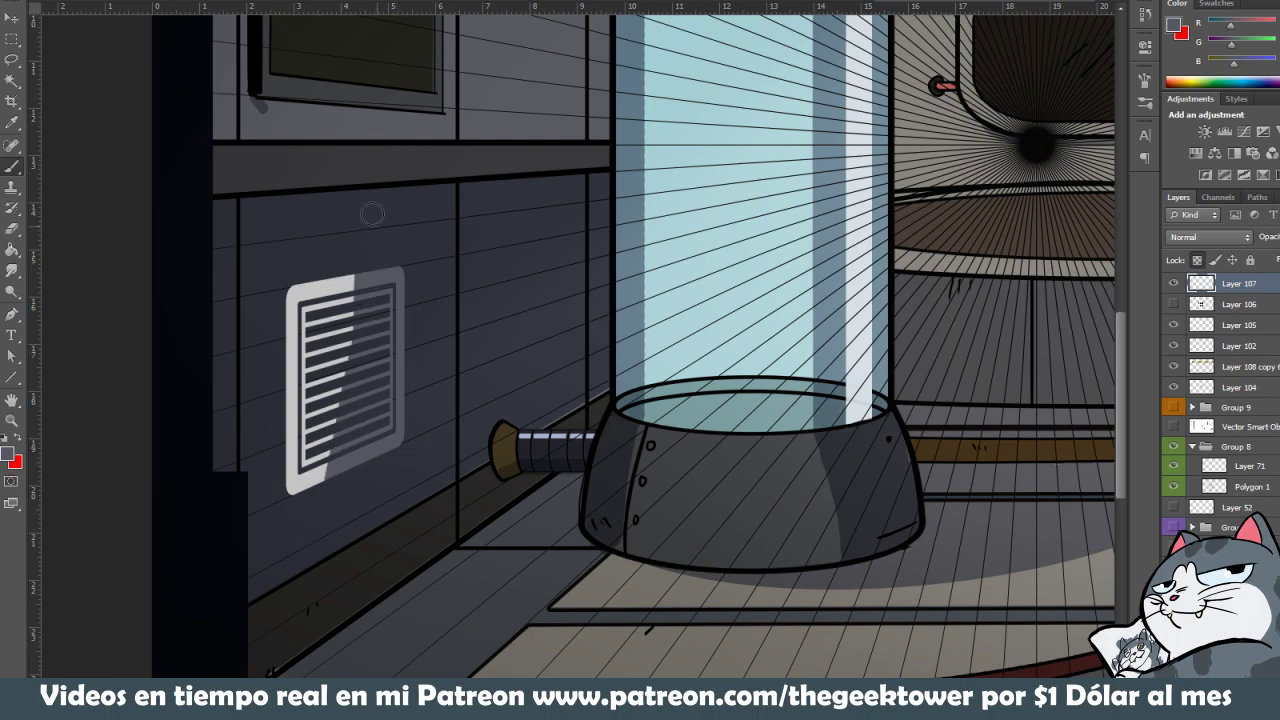
drag(372, 215, 338, 470)
drag(304, 290, 302, 490)
drag(289, 290, 288, 400)
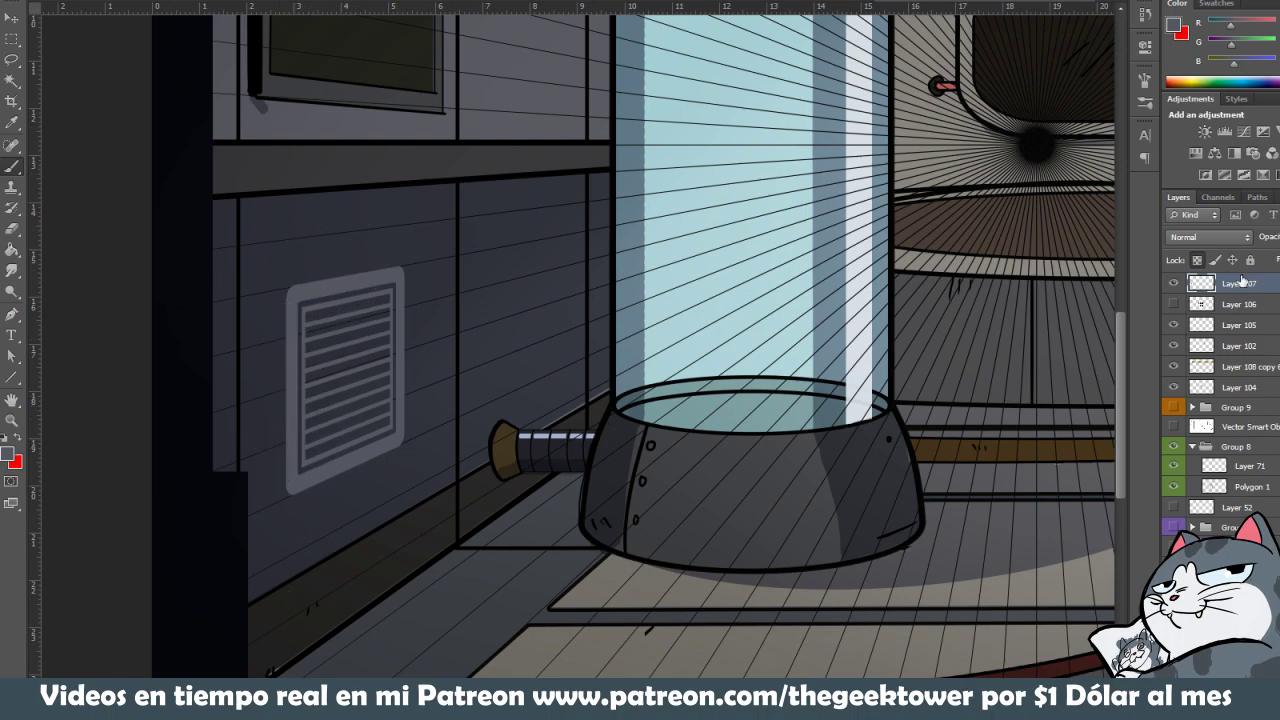
click(1244, 311)
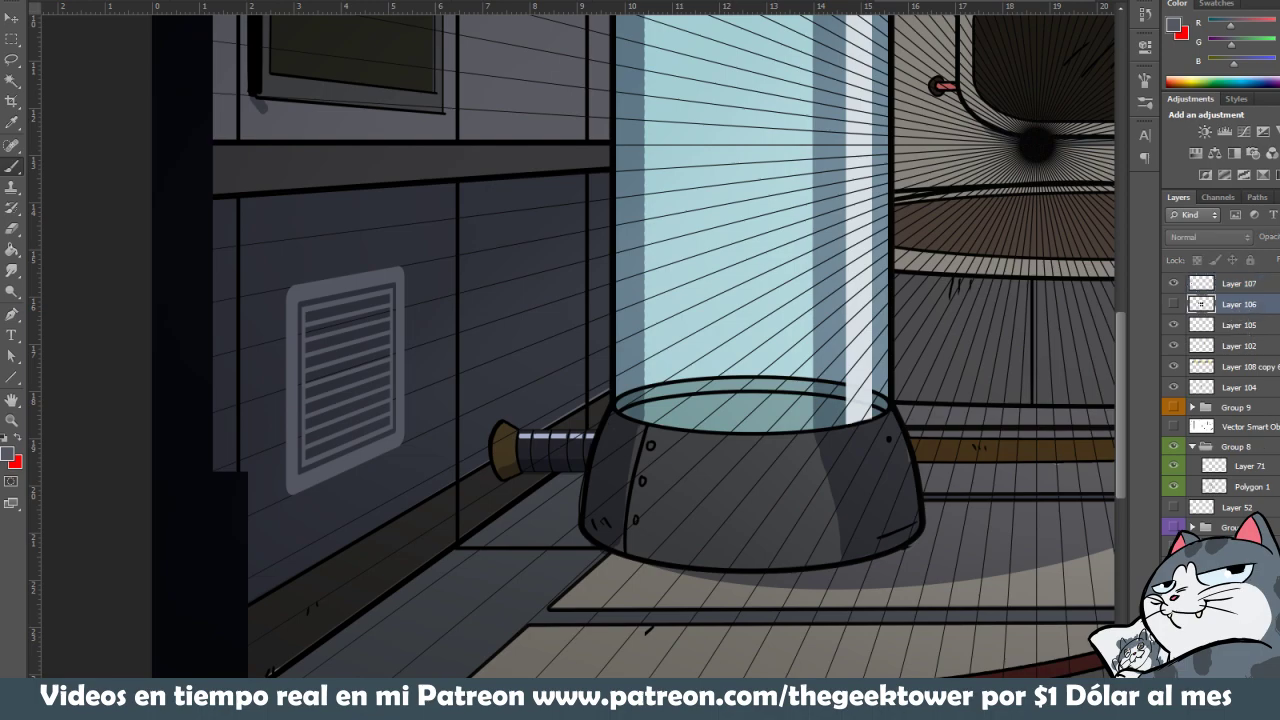
On a new layer, trace black lines along the vent's top slat and right and bottom edges
key(ctrl+shift+alt+n)
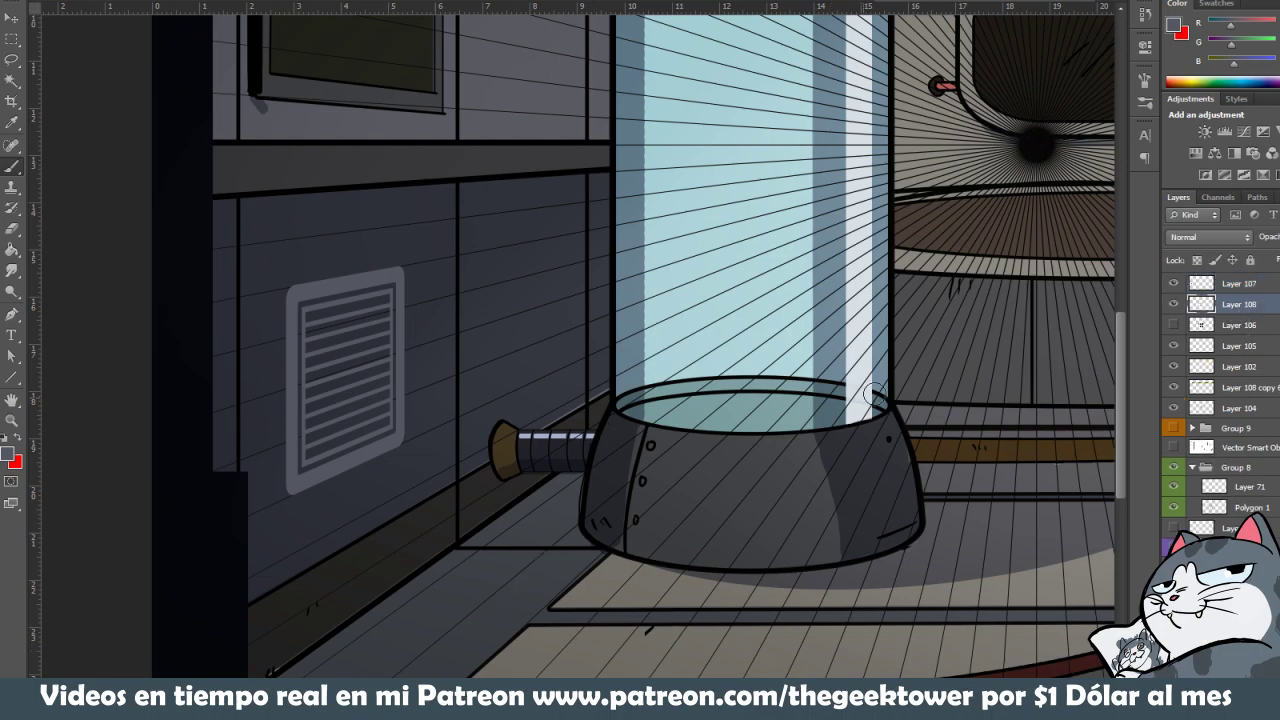
click(6, 444)
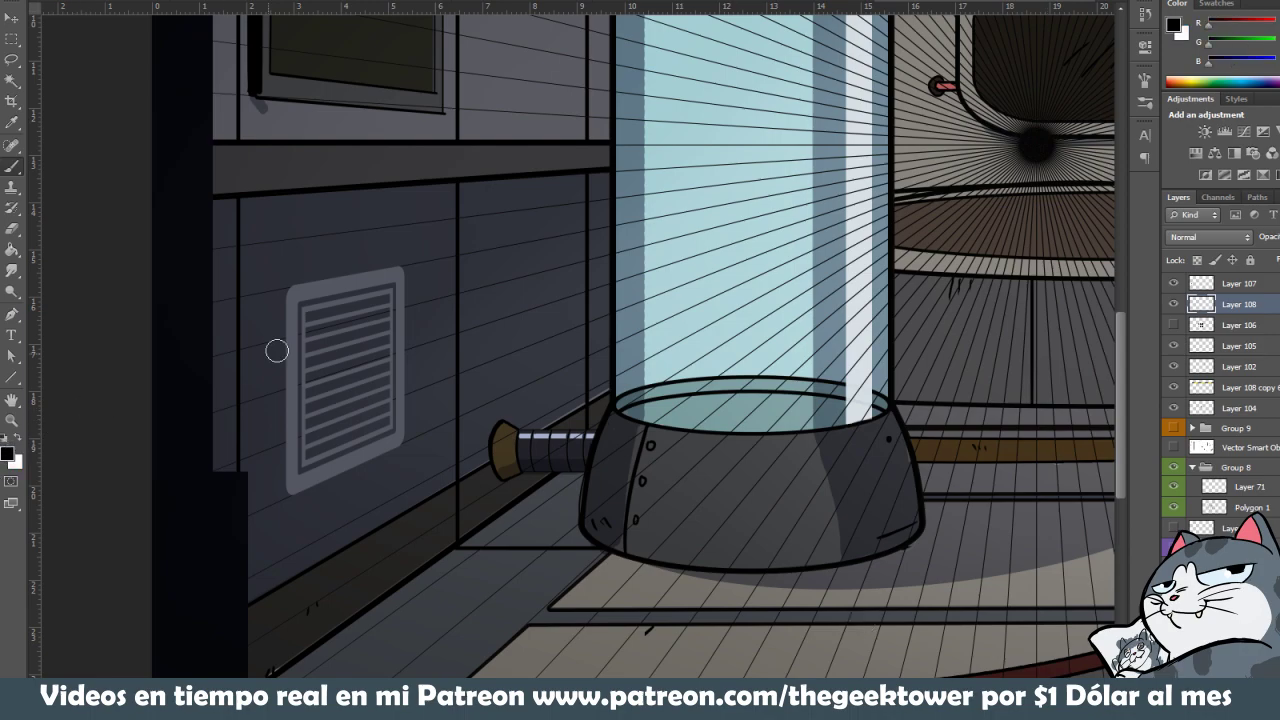
drag(307, 310, 395, 290)
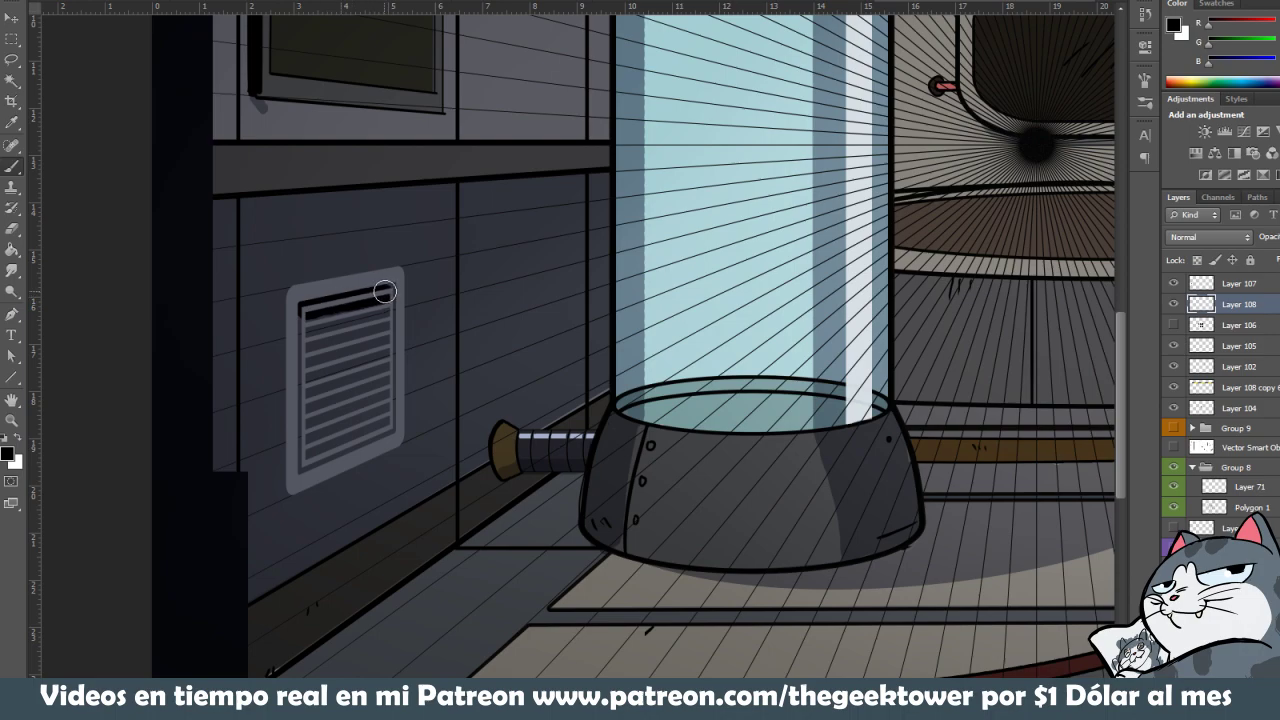
shift+click(390, 432)
mouse_move(390, 432)
mouse_down()
mouse_move(308, 463)
mouse_move(319, 426)
mouse_move(360, 403)
mouse_move(338, 316)
mouse_up()
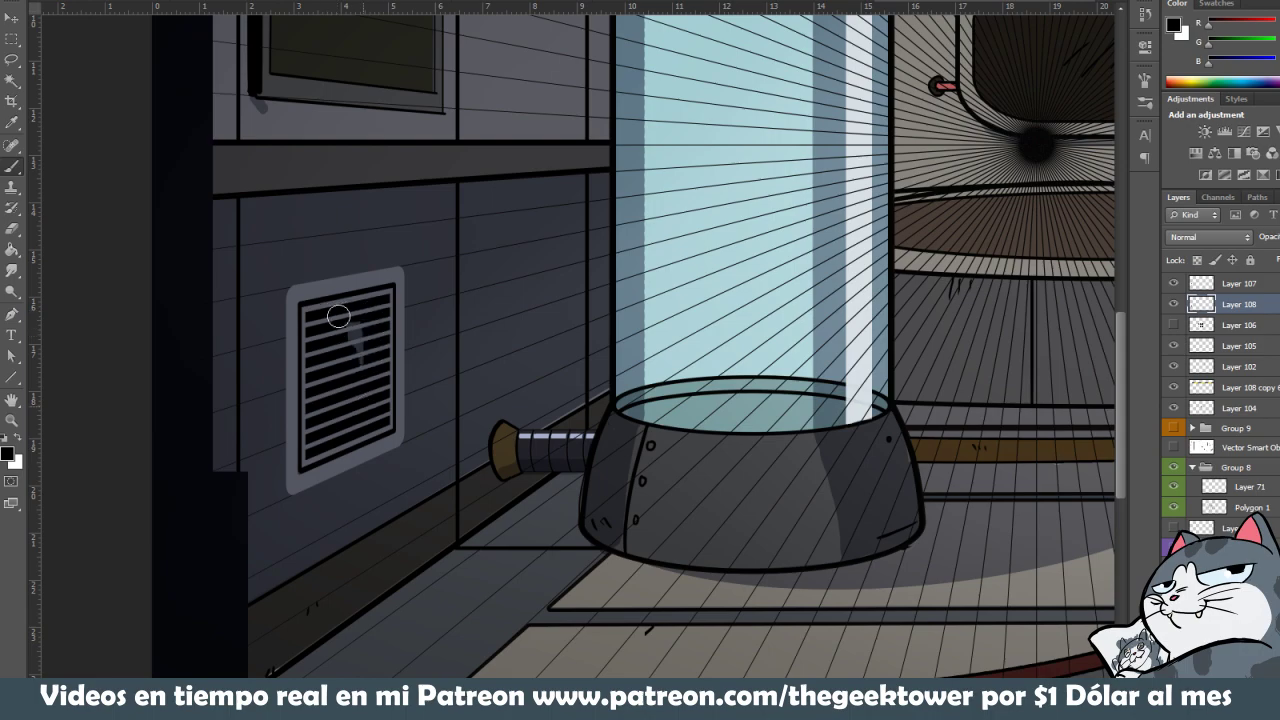
drag(338, 316, 366, 345)
Make Layer 107 active and test-move the vent fill, then undo the move
scroll(368, 336, down, 1)
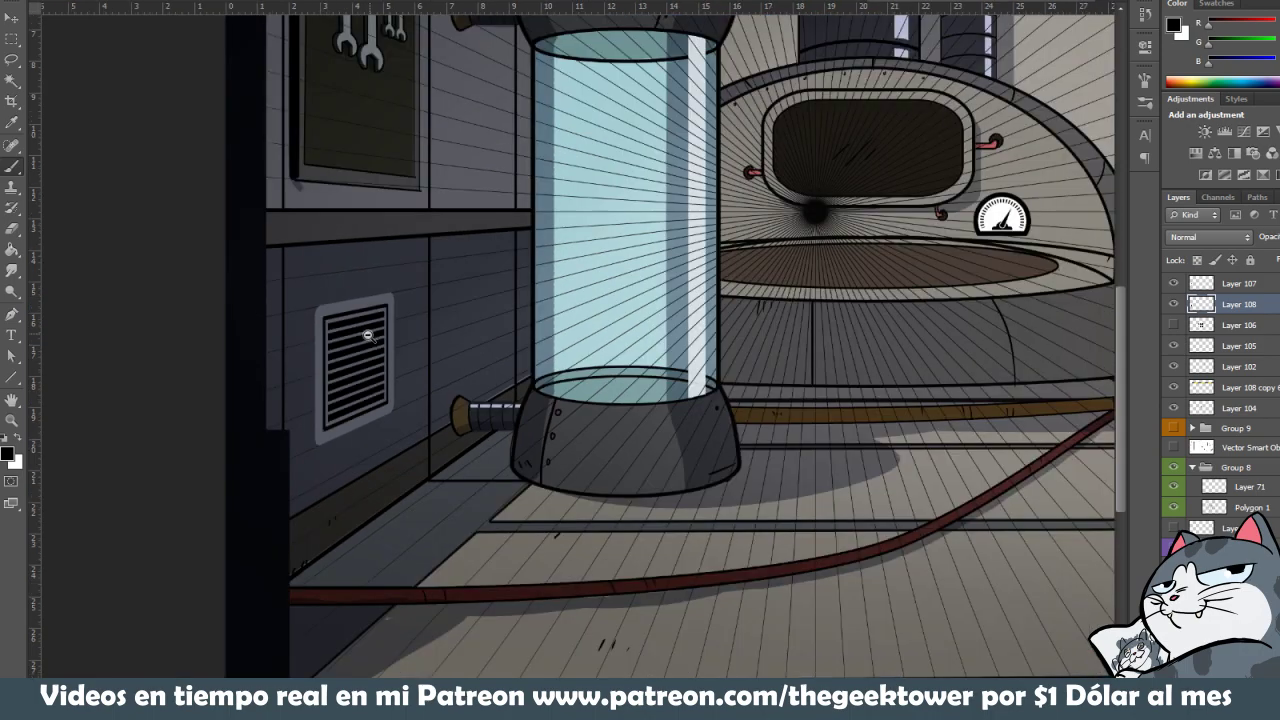
scroll(368, 336, down, 1)
scroll(385, 312, up, 2)
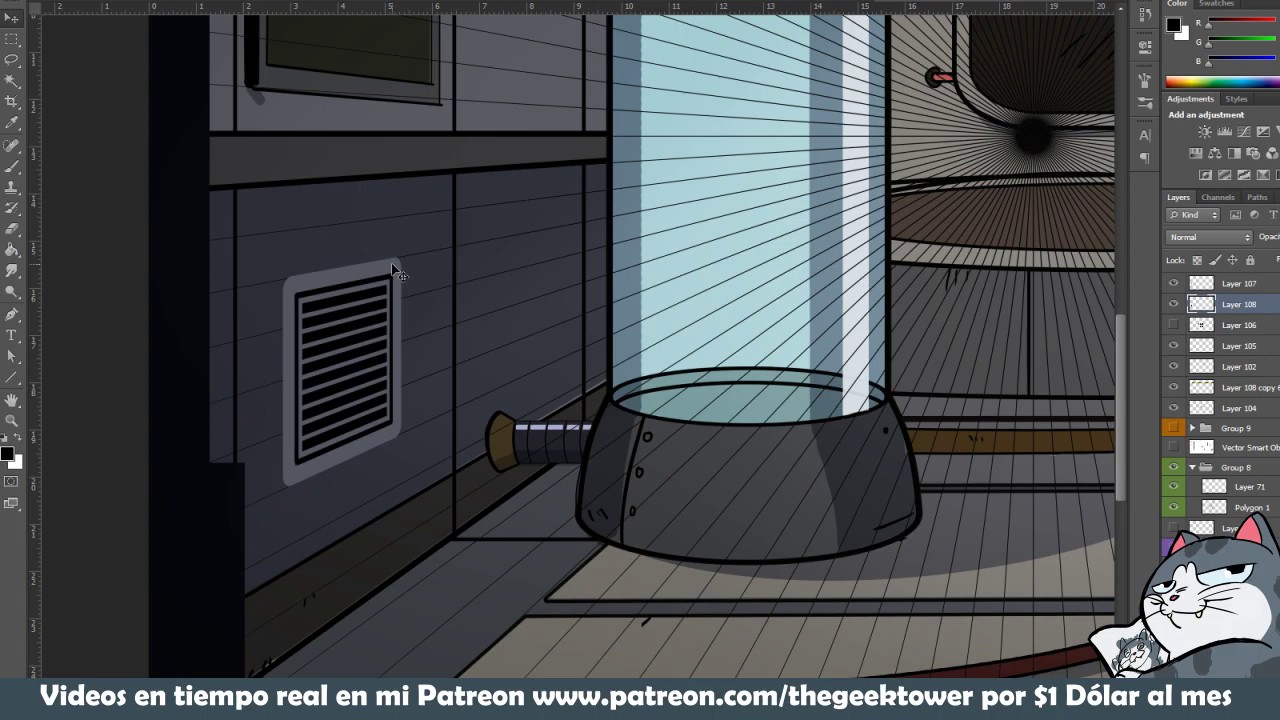
key(alt+bracketright)
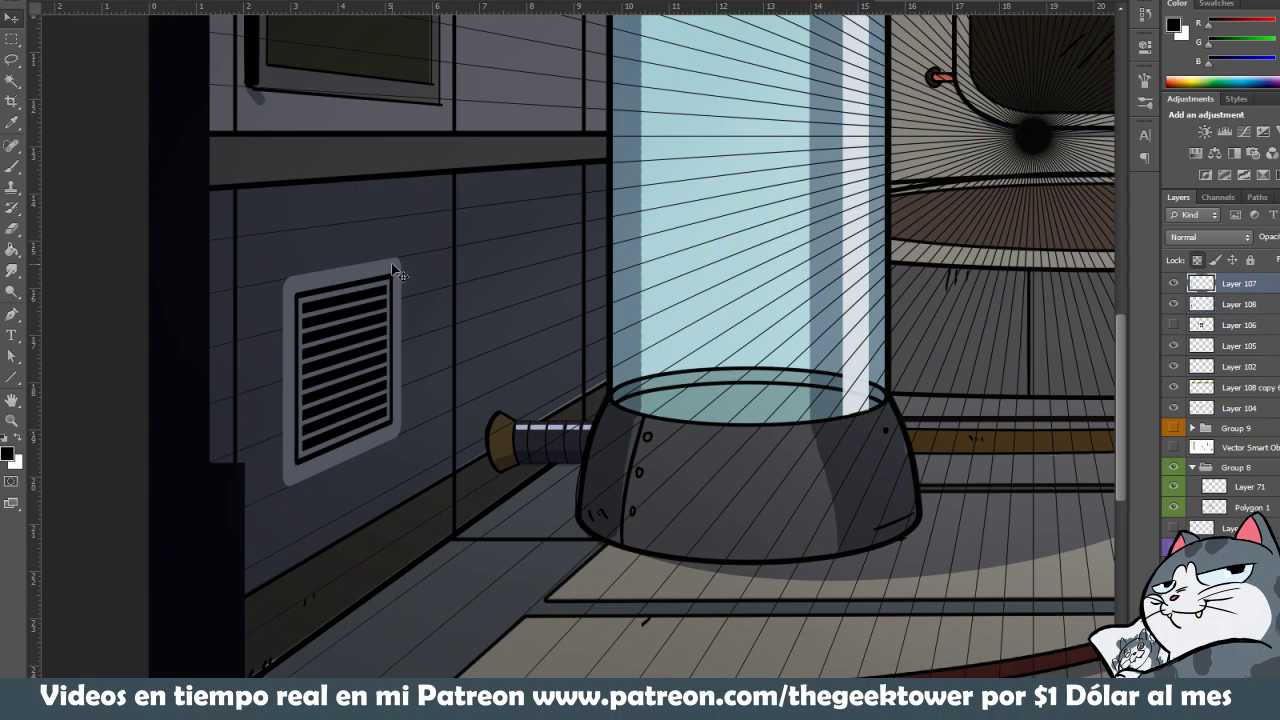
drag(393, 270, 380, 274)
key(ctrl+z)
Darken the vent's grey fill by lowering the Levels output white level
key(ctrl+l)
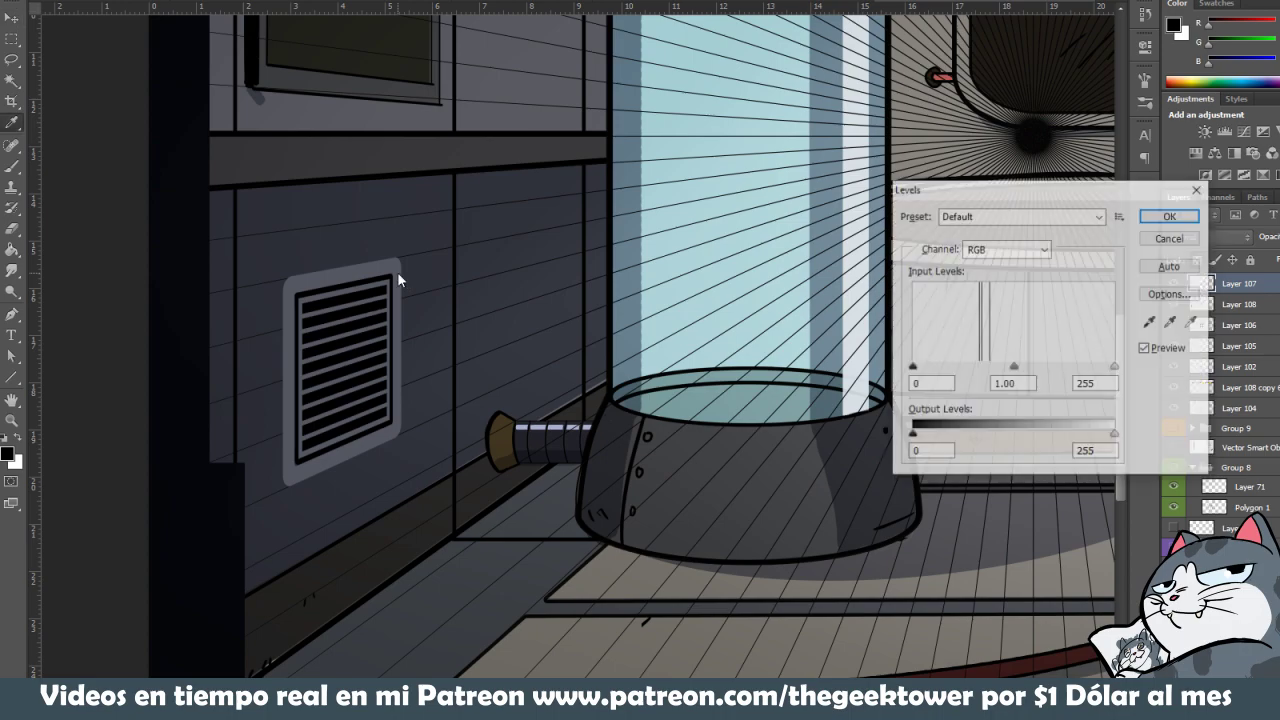
drag(1116, 437, 1005, 432)
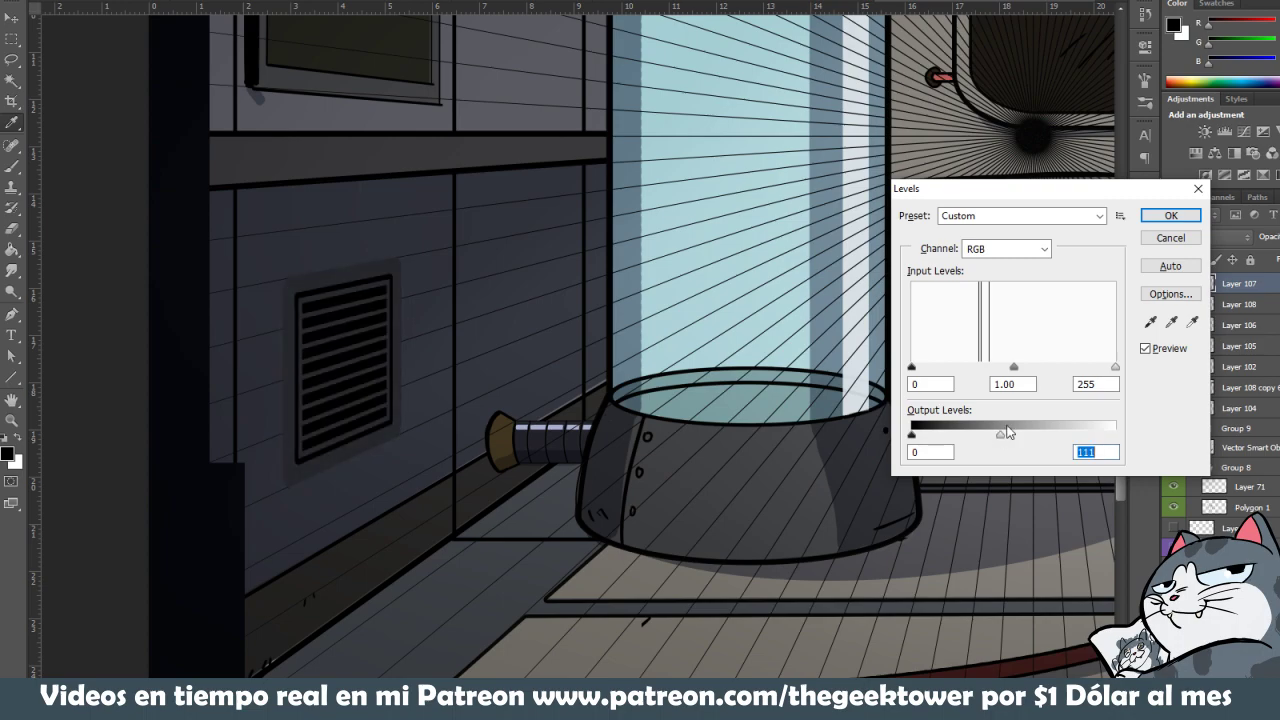
click(1170, 215)
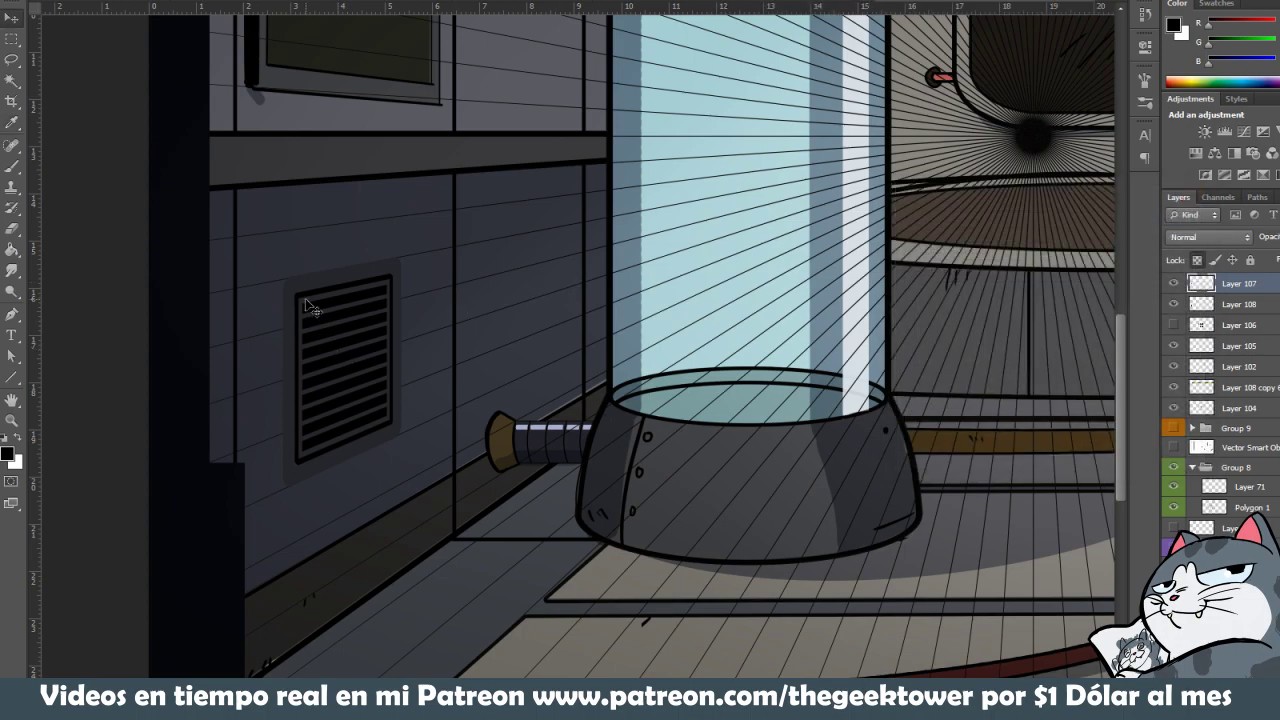
alt+click(353, 331)
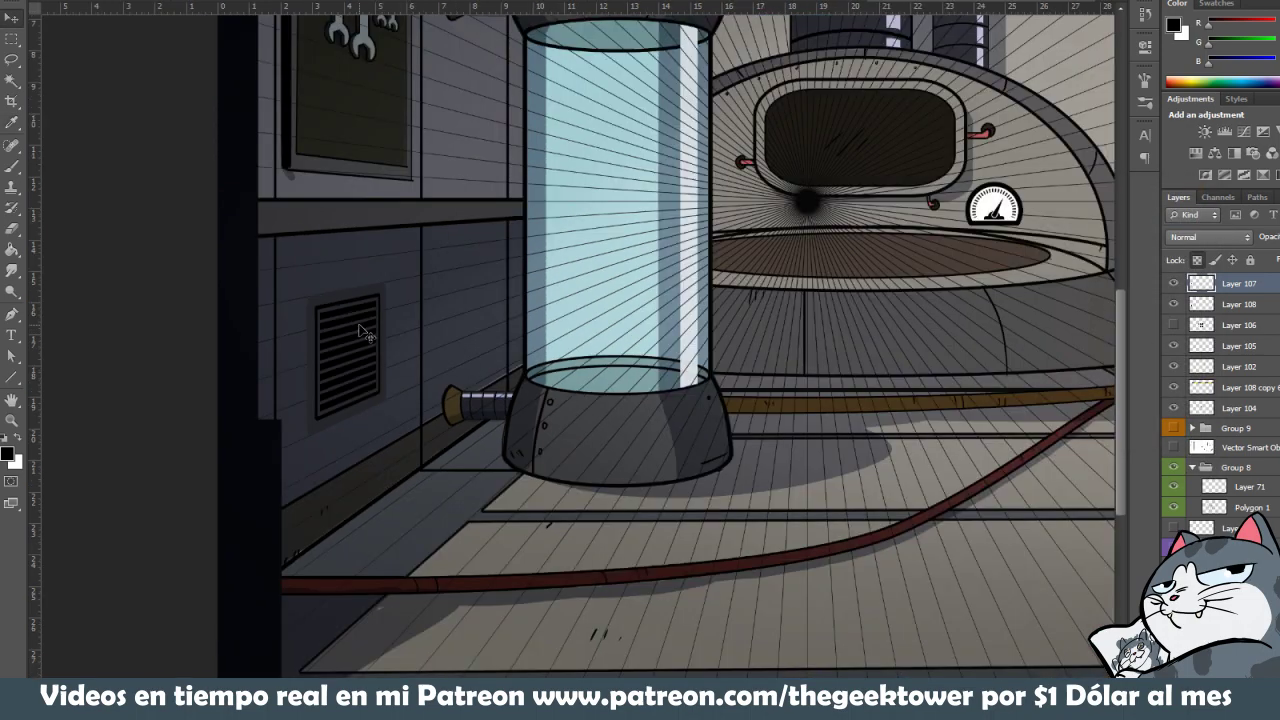
Move the horizontal hazard tape lower and Alt-drag a duplicate further down the room
drag(751, 363, 660, 374)
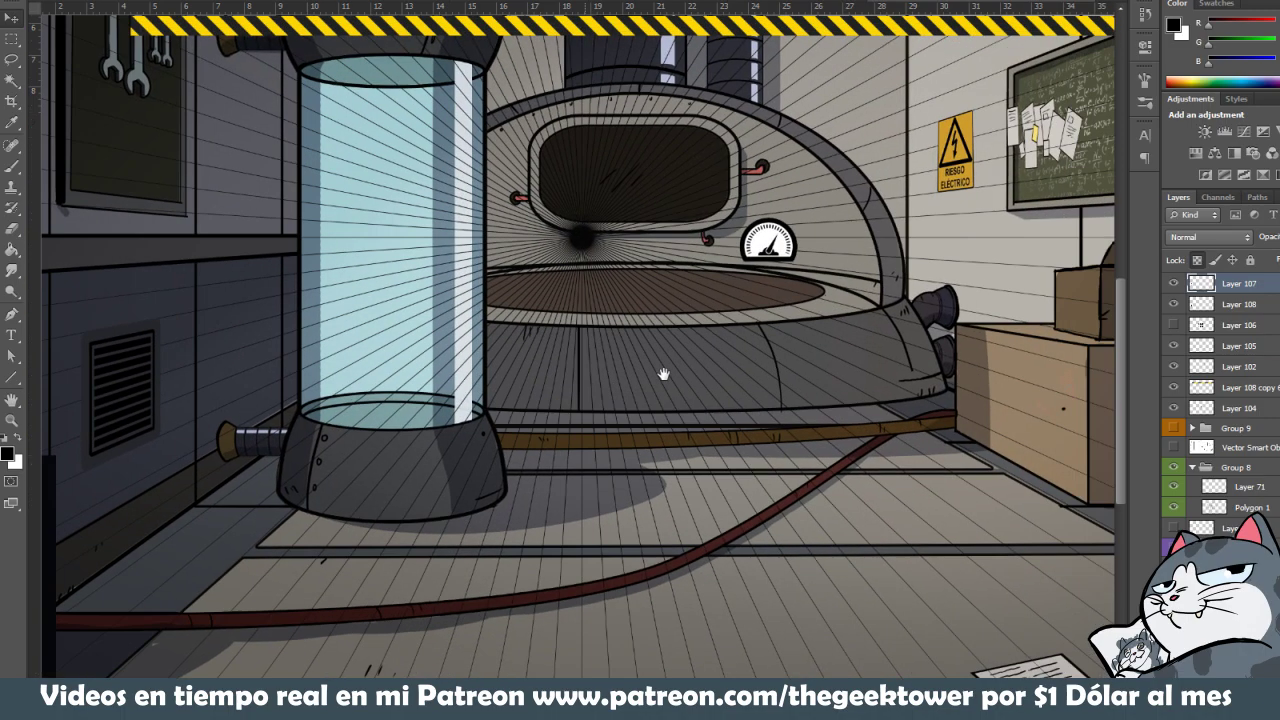
drag(770, 125, 735, 185)
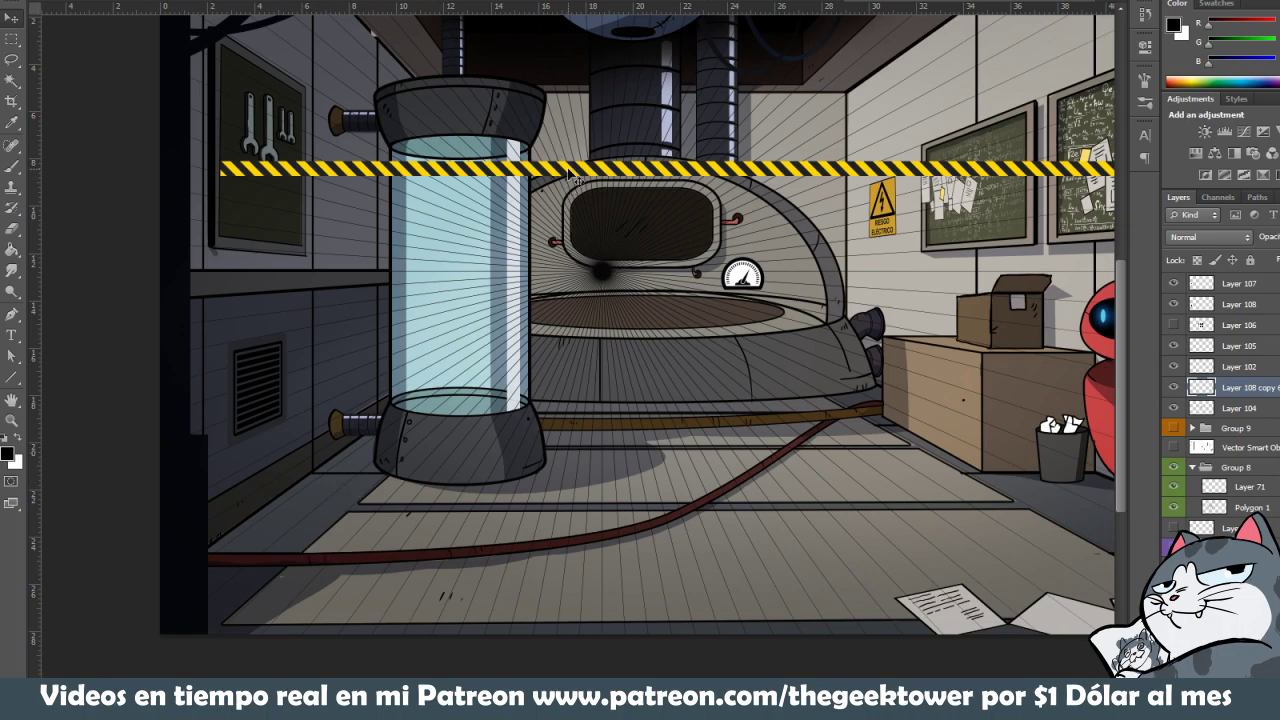
drag(568, 172, 585, 330)
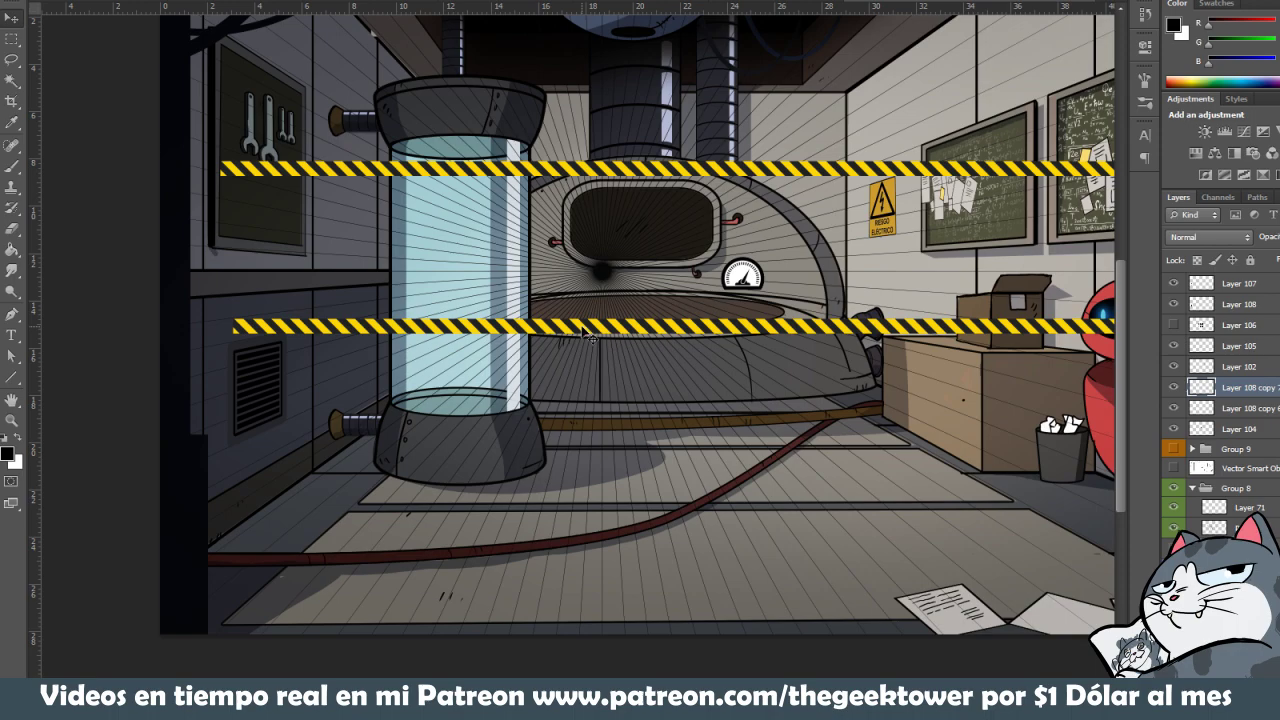
drag(582, 333, 577, 389)
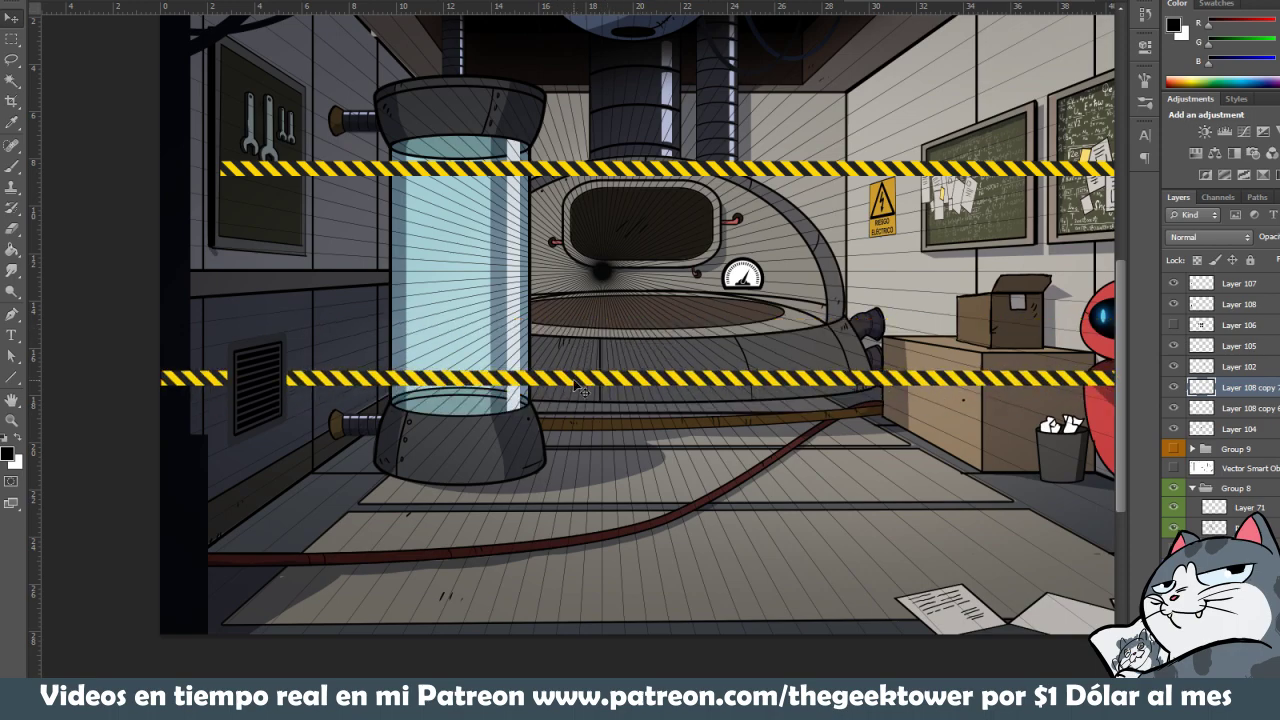
Rotate the copied hazard tape upright, place it over the glass tube, and nudge it slightly left
key(ctrl+t)
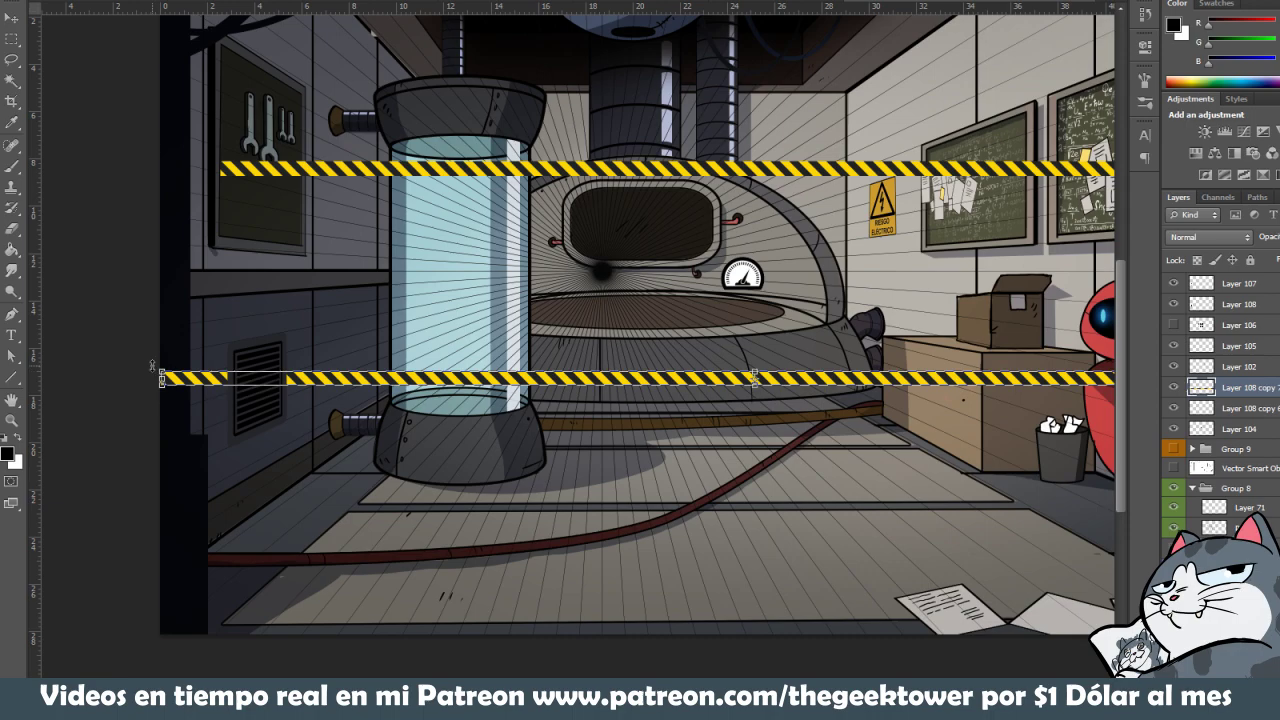
drag(152, 366, 541, 496)
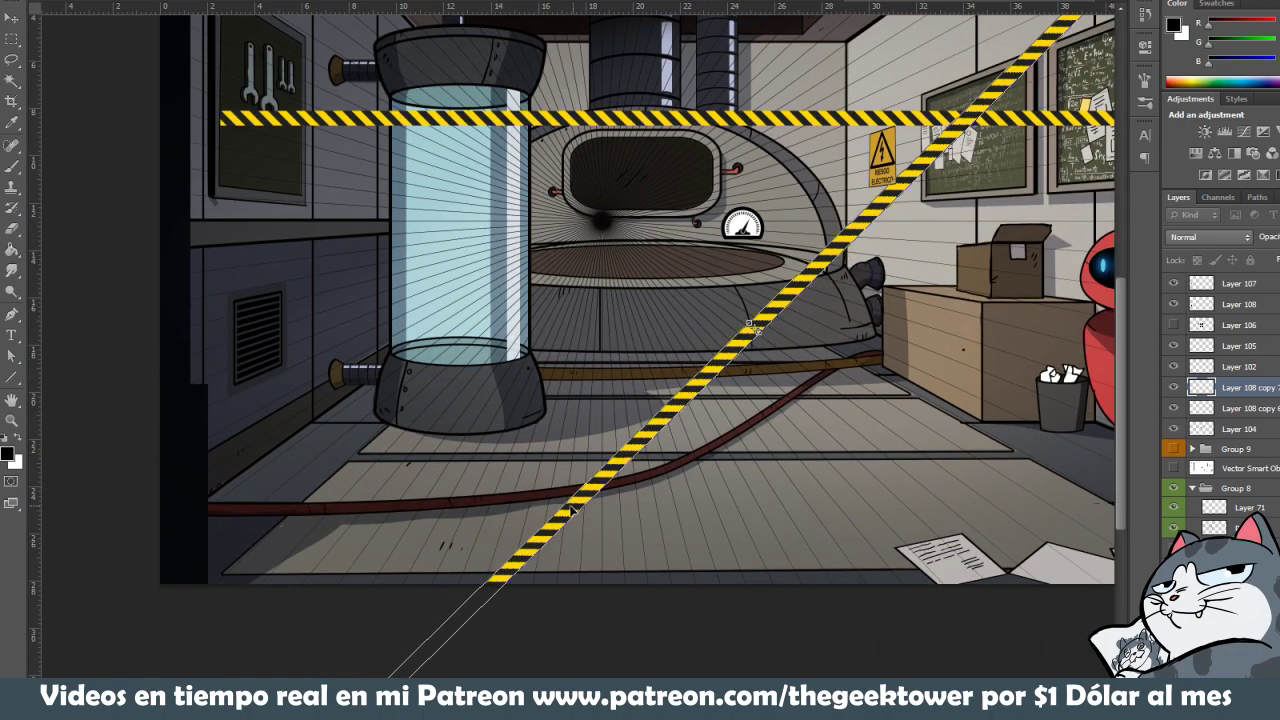
drag(570, 510, 364, 463)
scroll(395, 440, down, 3)
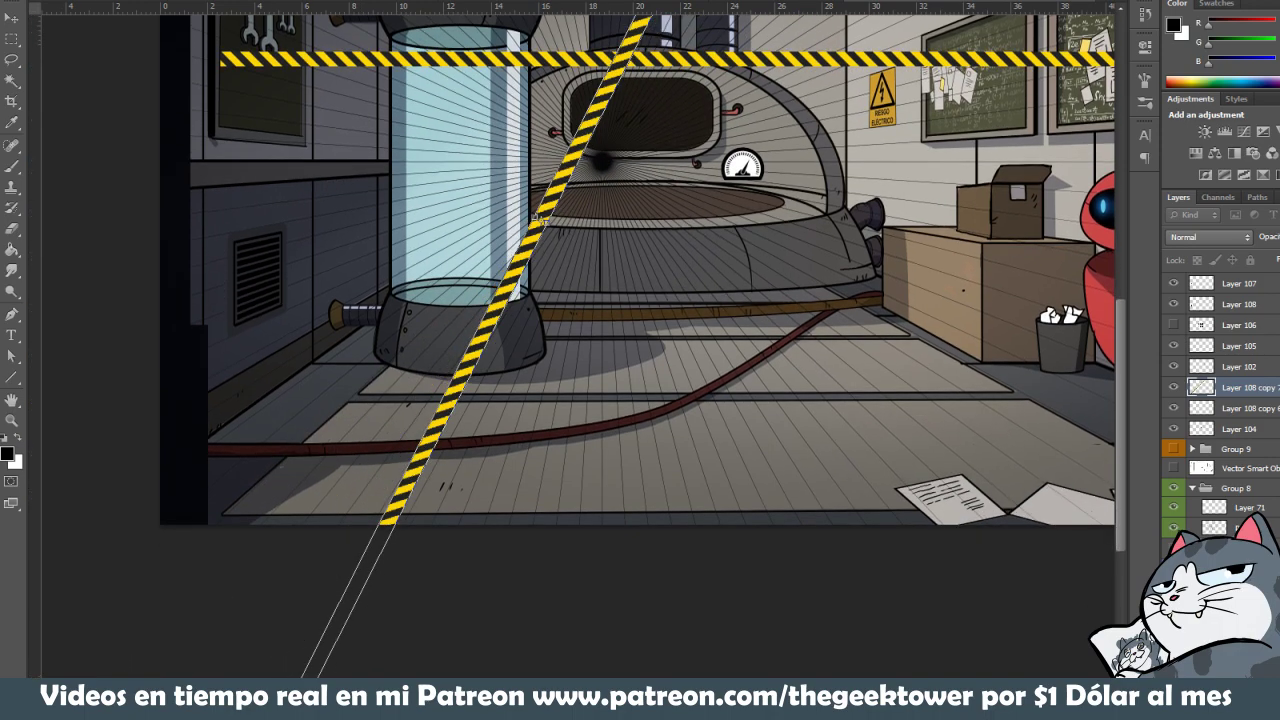
drag(390, 520, 540, 552)
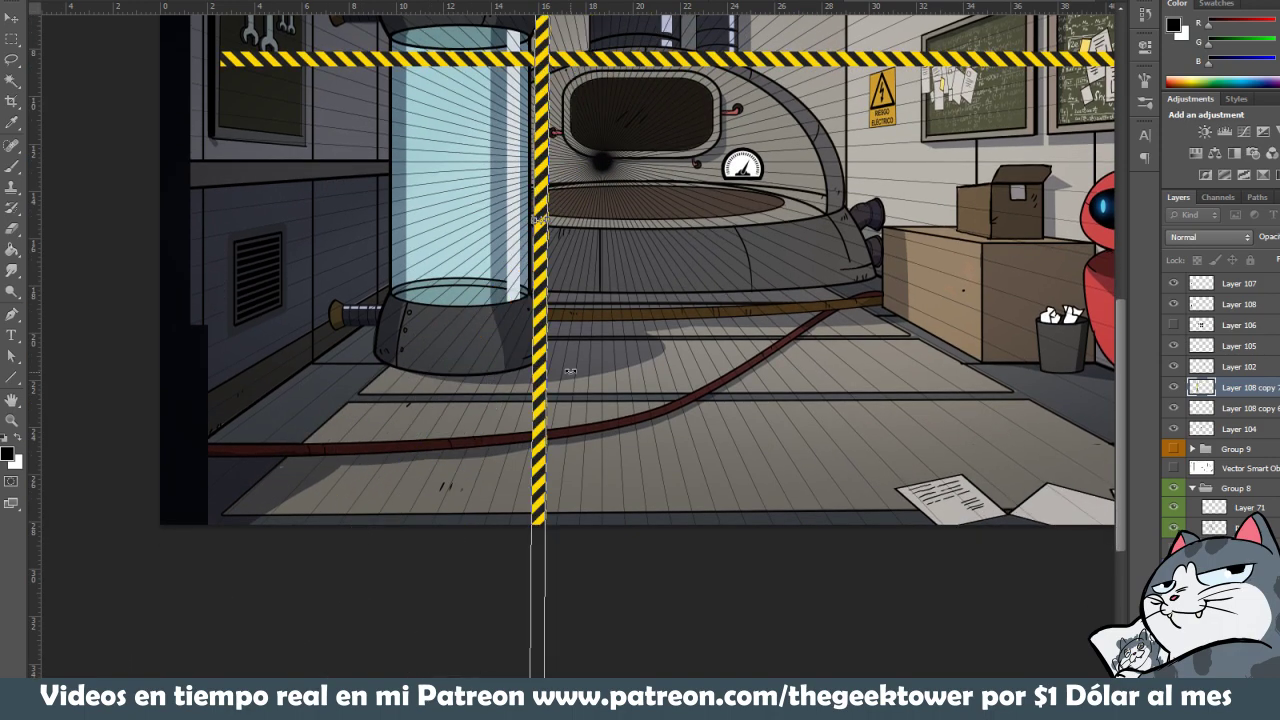
drag(540, 428, 450, 387)
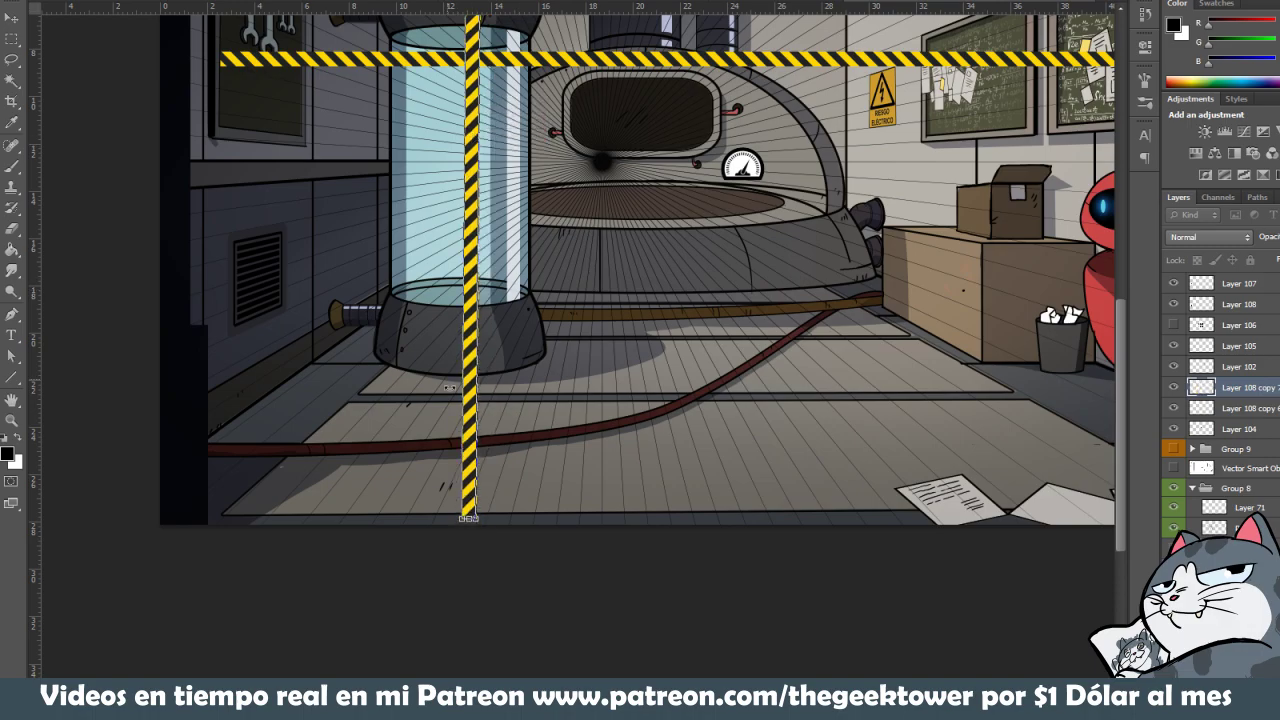
key(Return)
scroll(468, 505, up, 3)
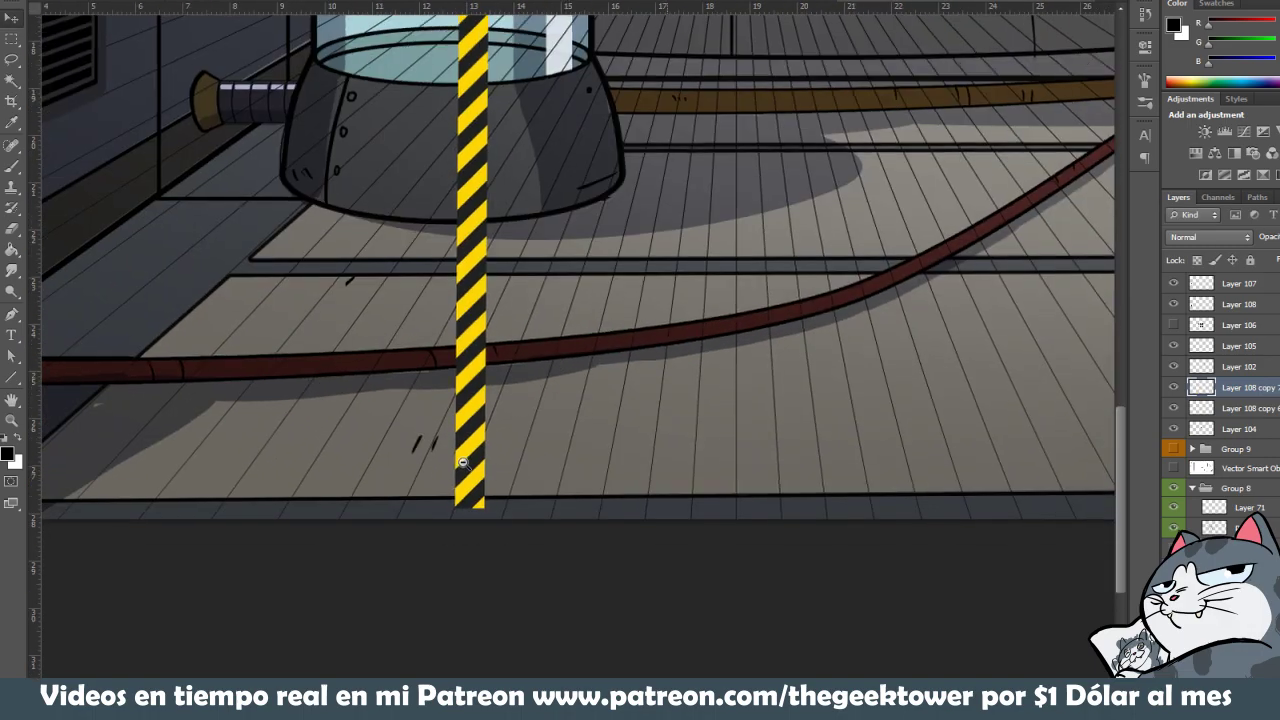
scroll(466, 457, down, 1)
scroll(470, 450, down, 2)
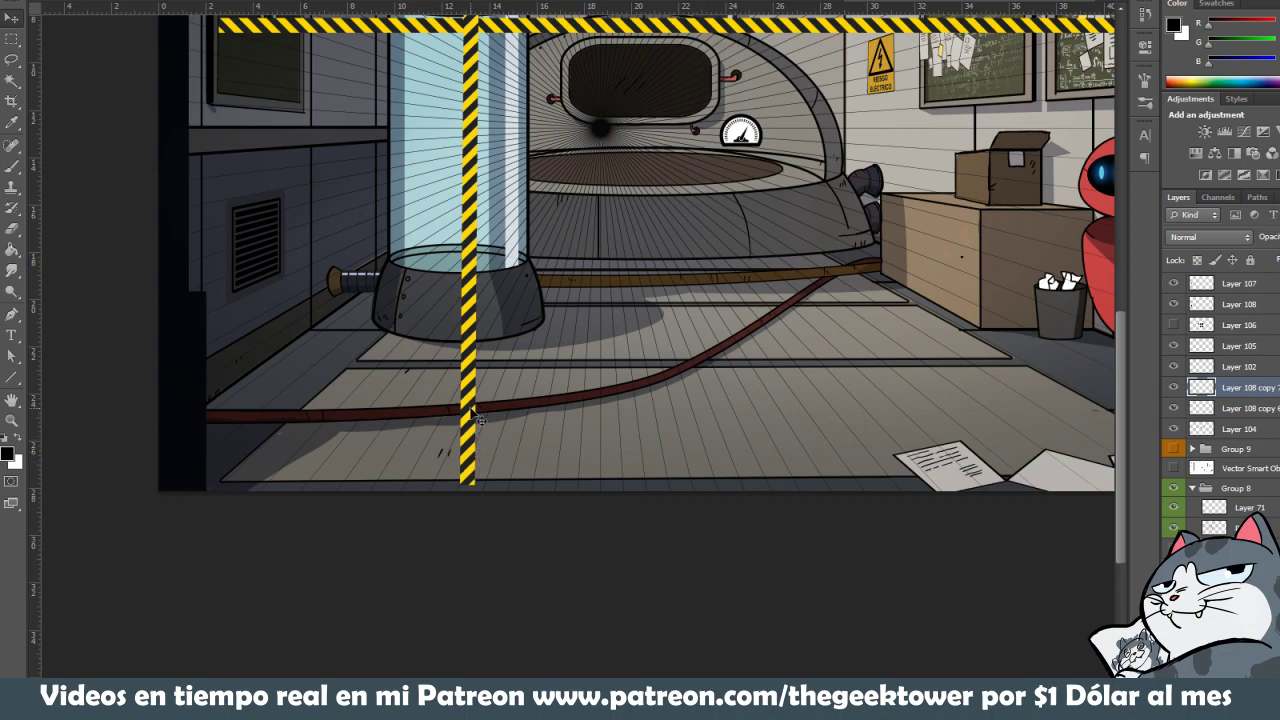
drag(471, 413, 440, 435)
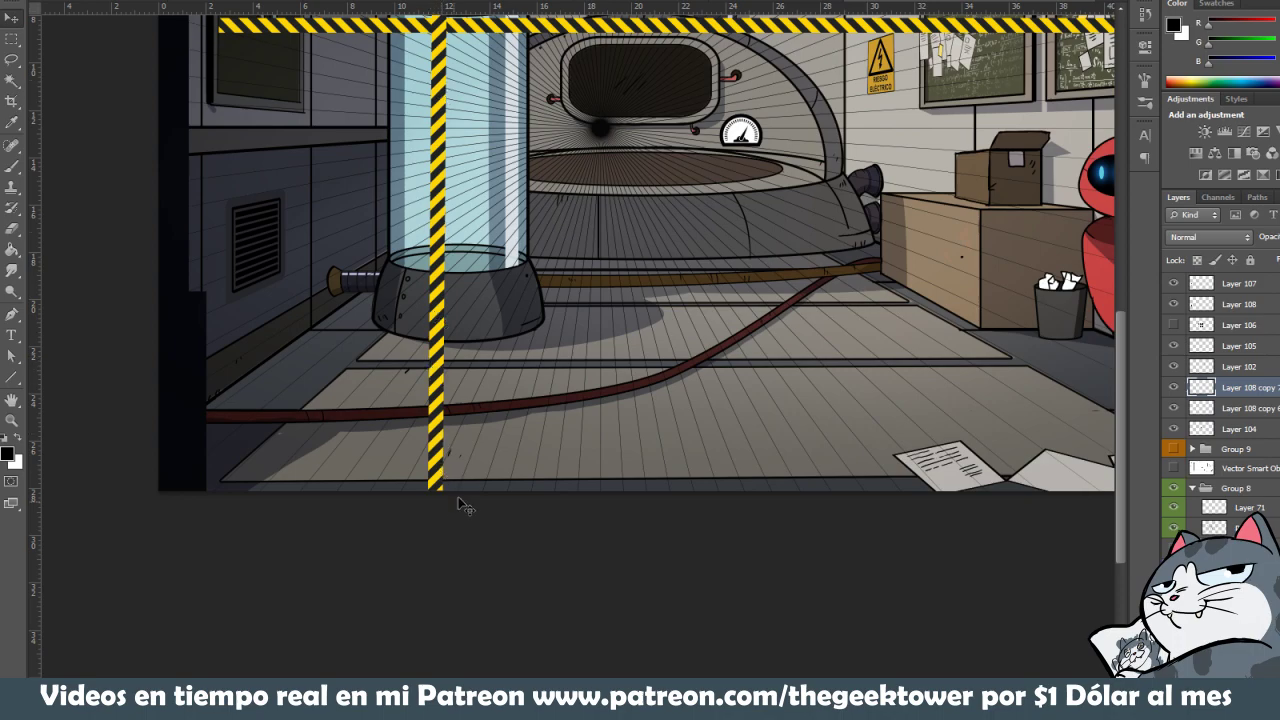
scroll(507, 100, up, 3)
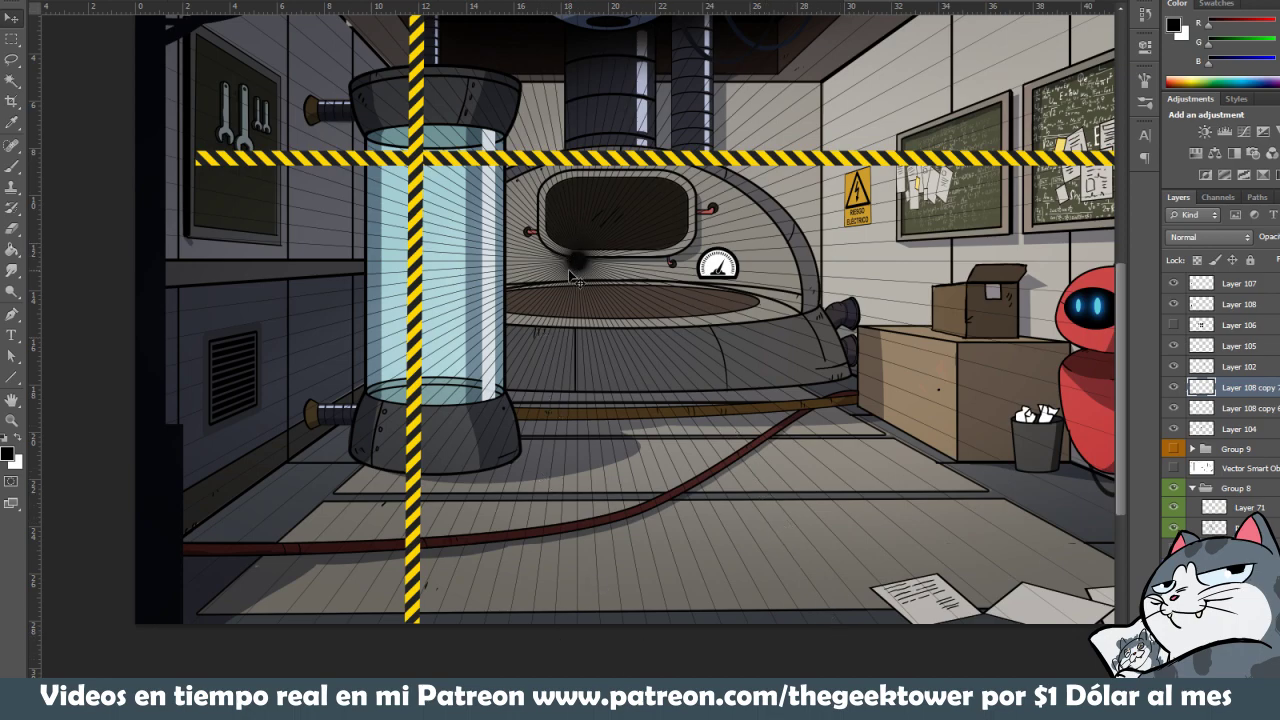
Drag the vertical hazard stripe to the room's far left edge and inspect its bottom end up close
drag(421, 397, 393, 422)
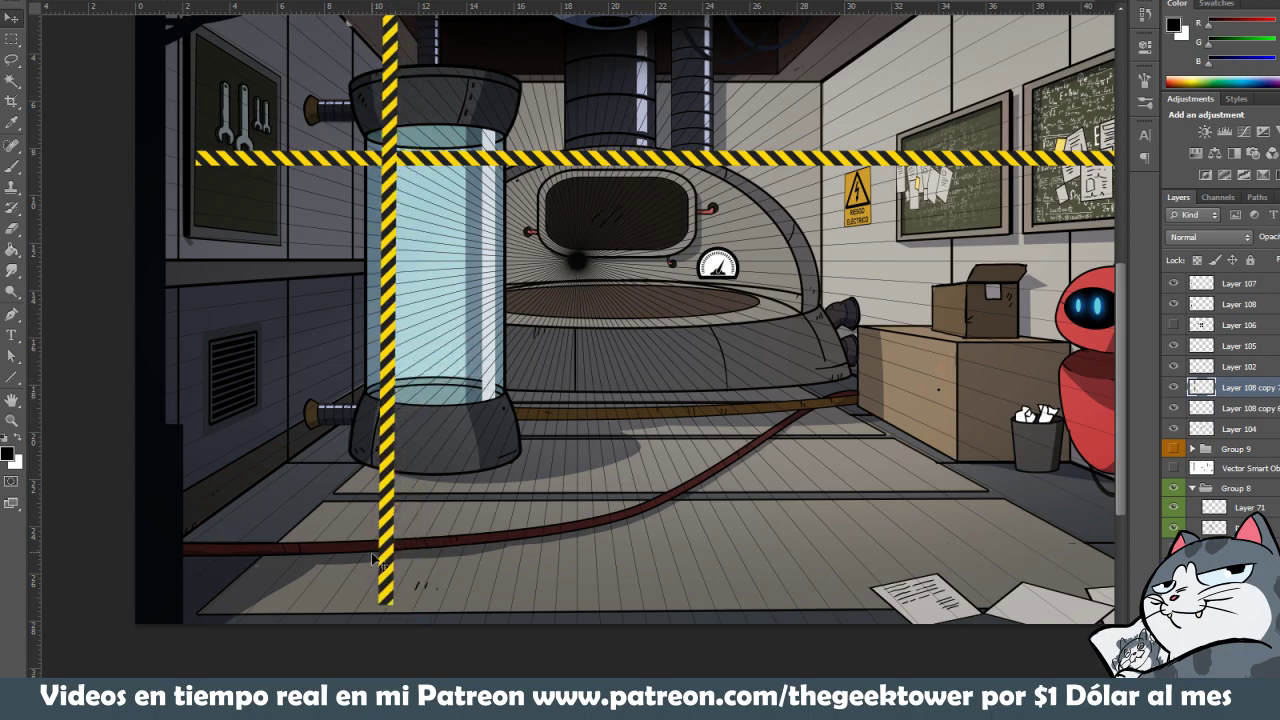
drag(388, 568, 190, 567)
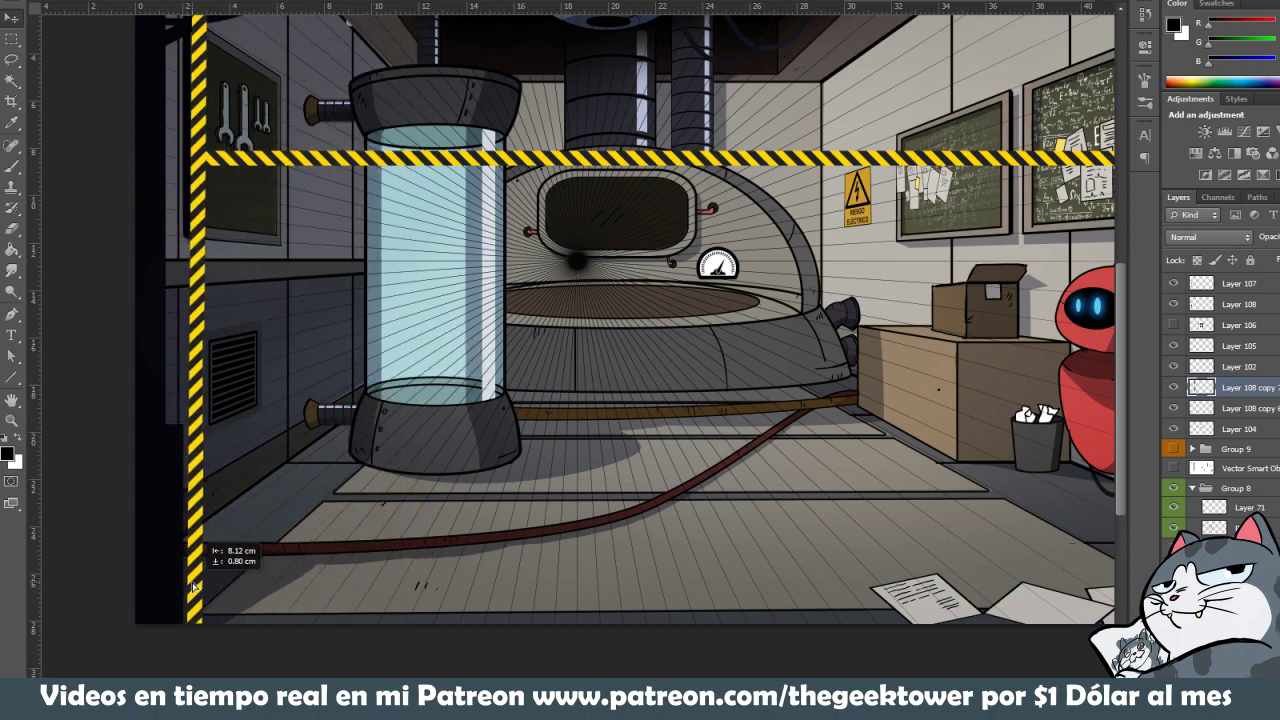
click(186, 606)
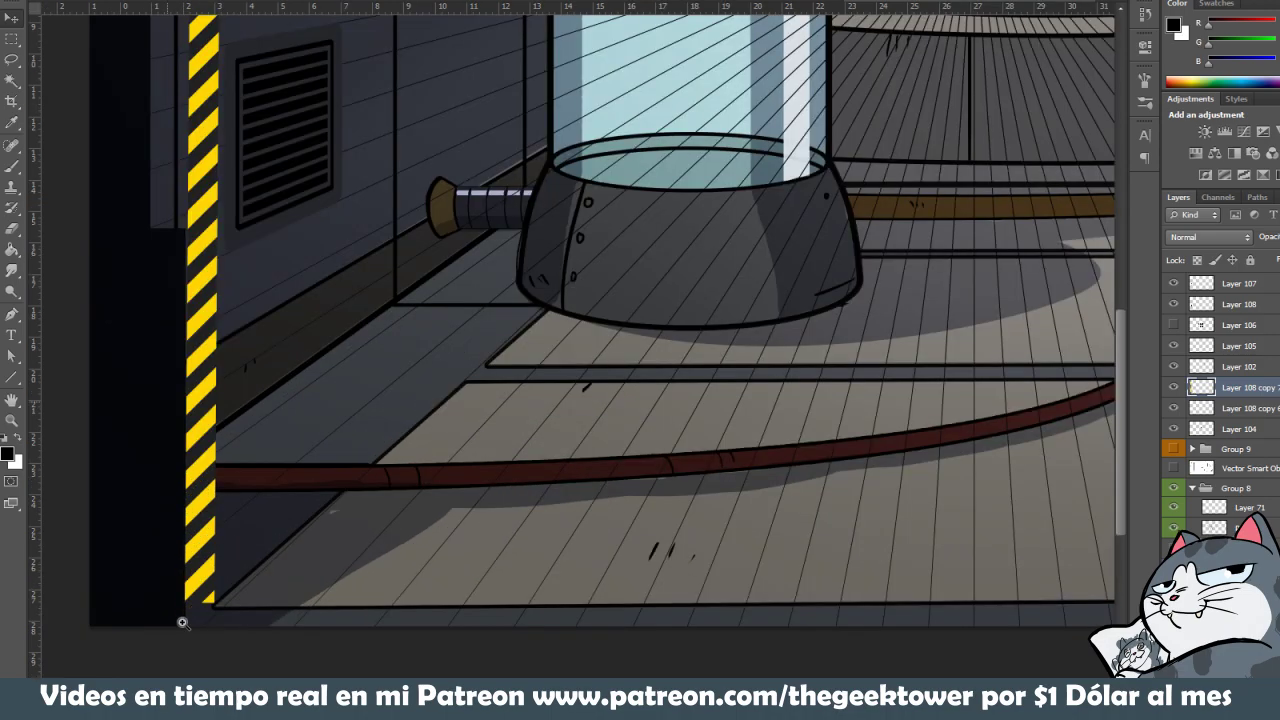
click(206, 598)
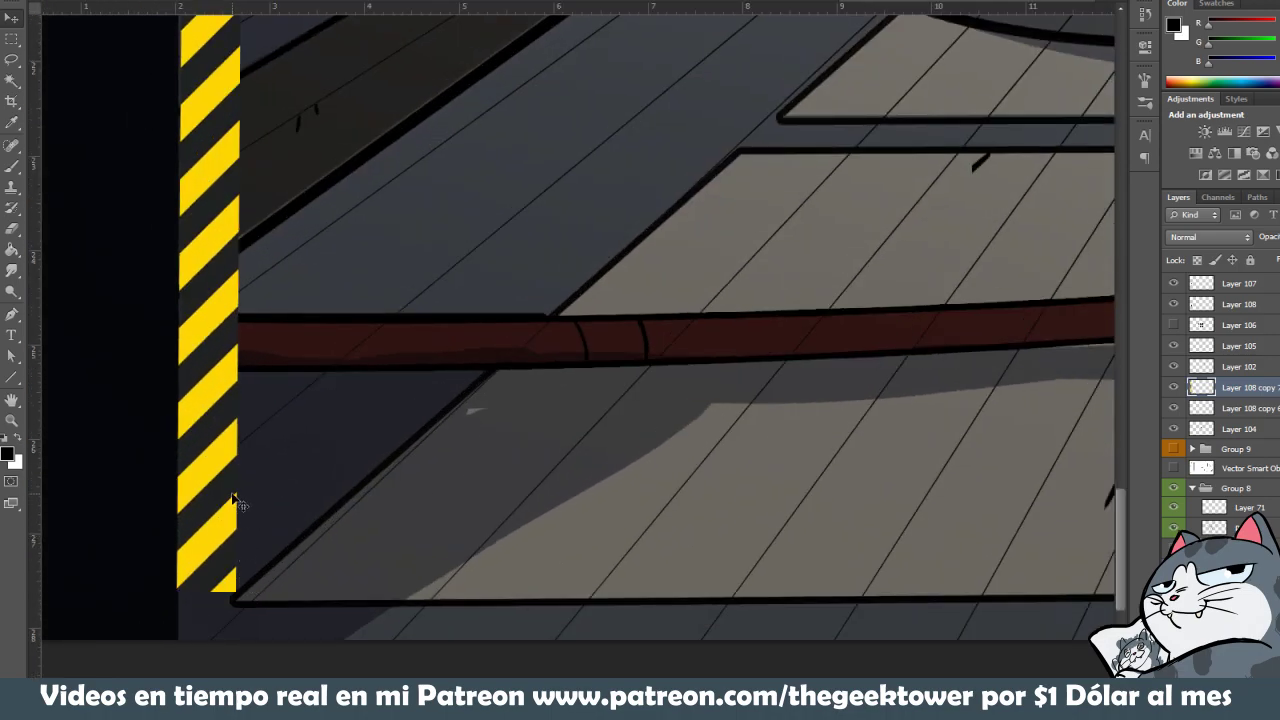
alt+click(287, 431)
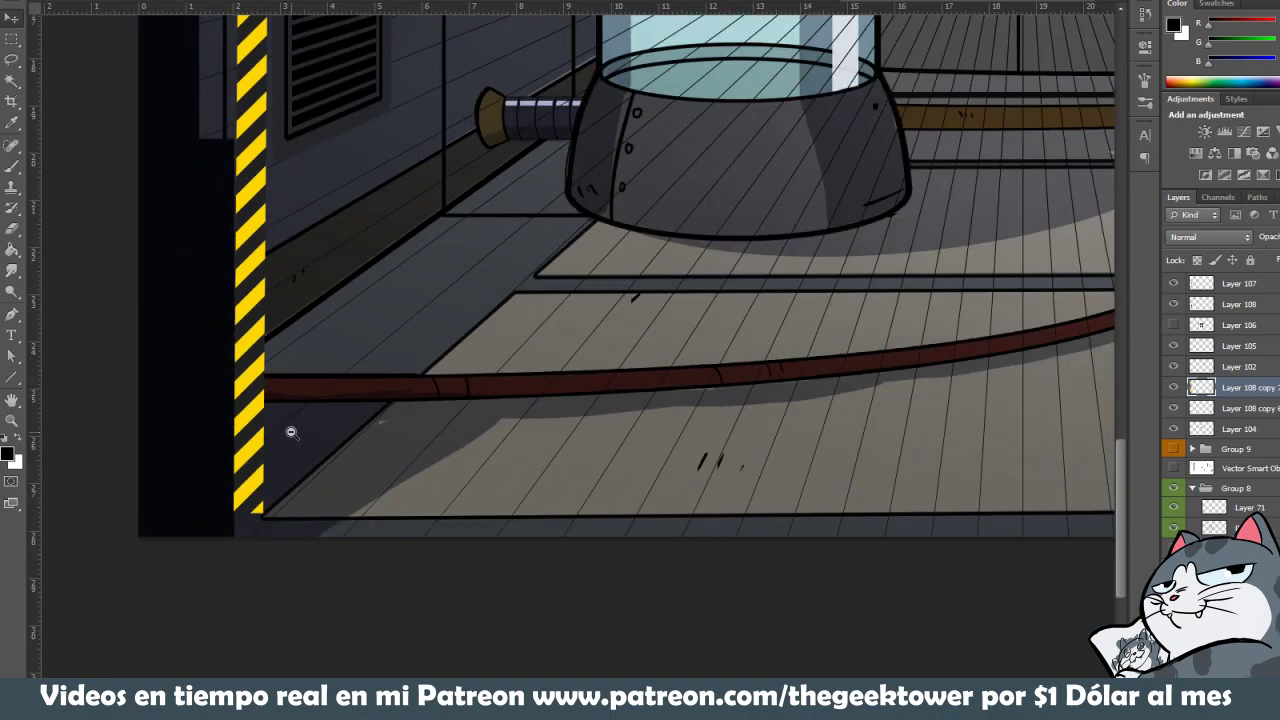
alt+click(329, 270)
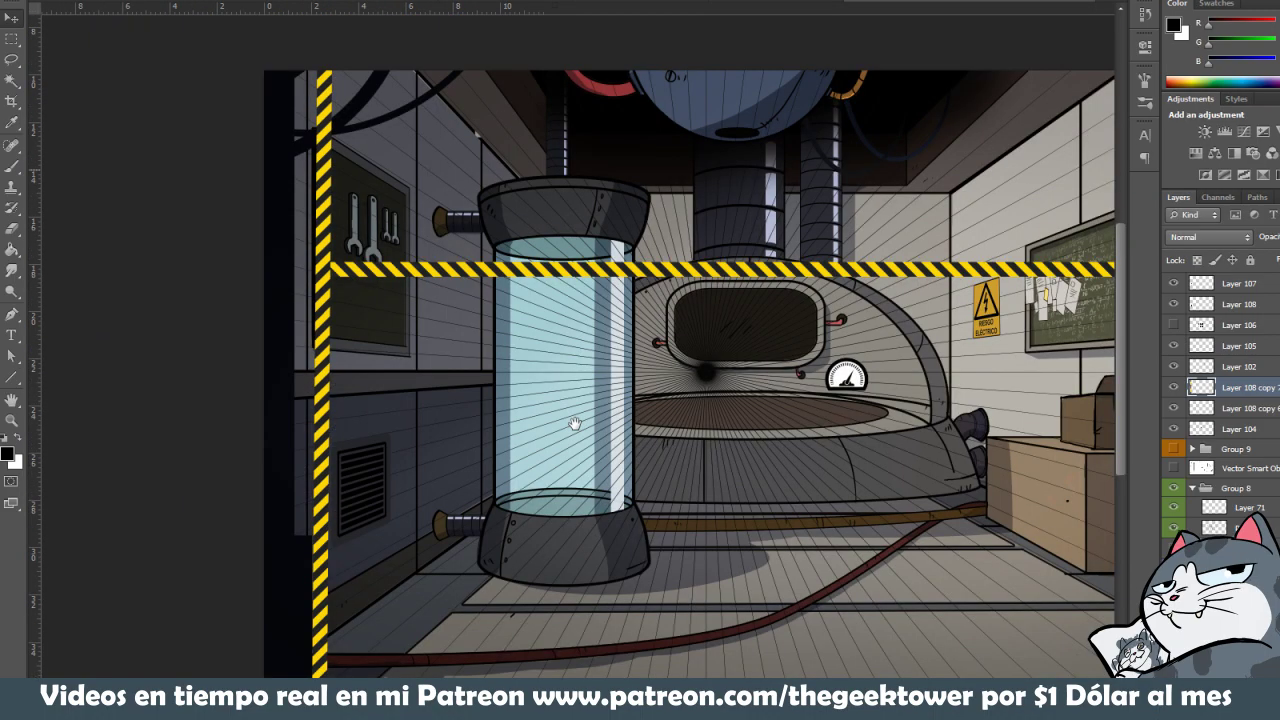
Commit the pending transform and marquee-select the left-wall strip containing the stripe
drag(540, 135, 371, 148)
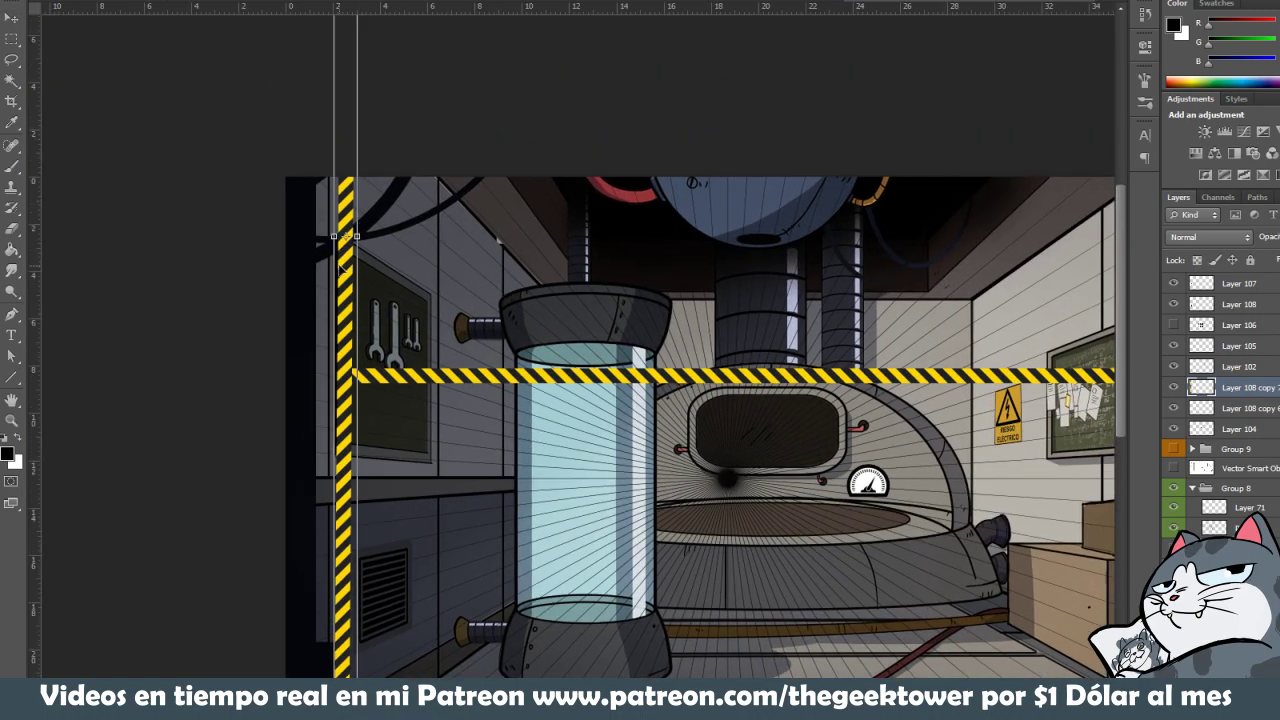
key(Return)
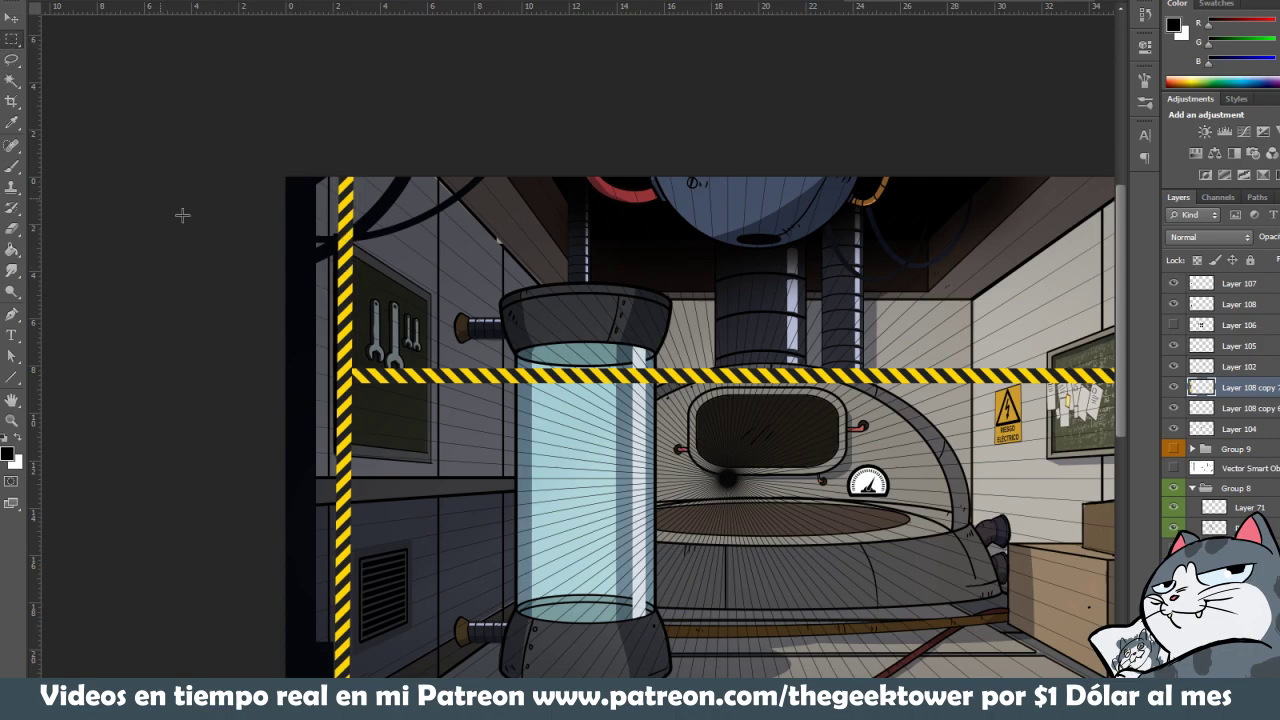
drag(291, 278, 371, 183)
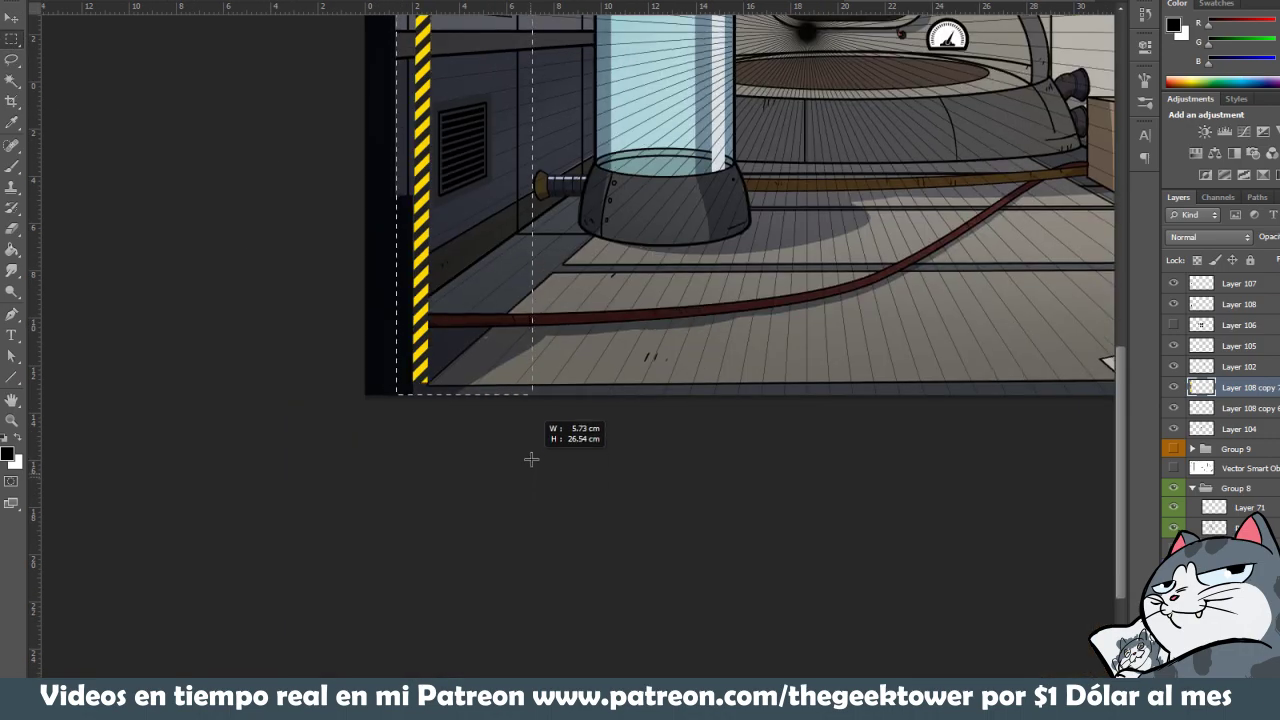
drag(397, 114, 600, 424)
key(ctrl+minus)
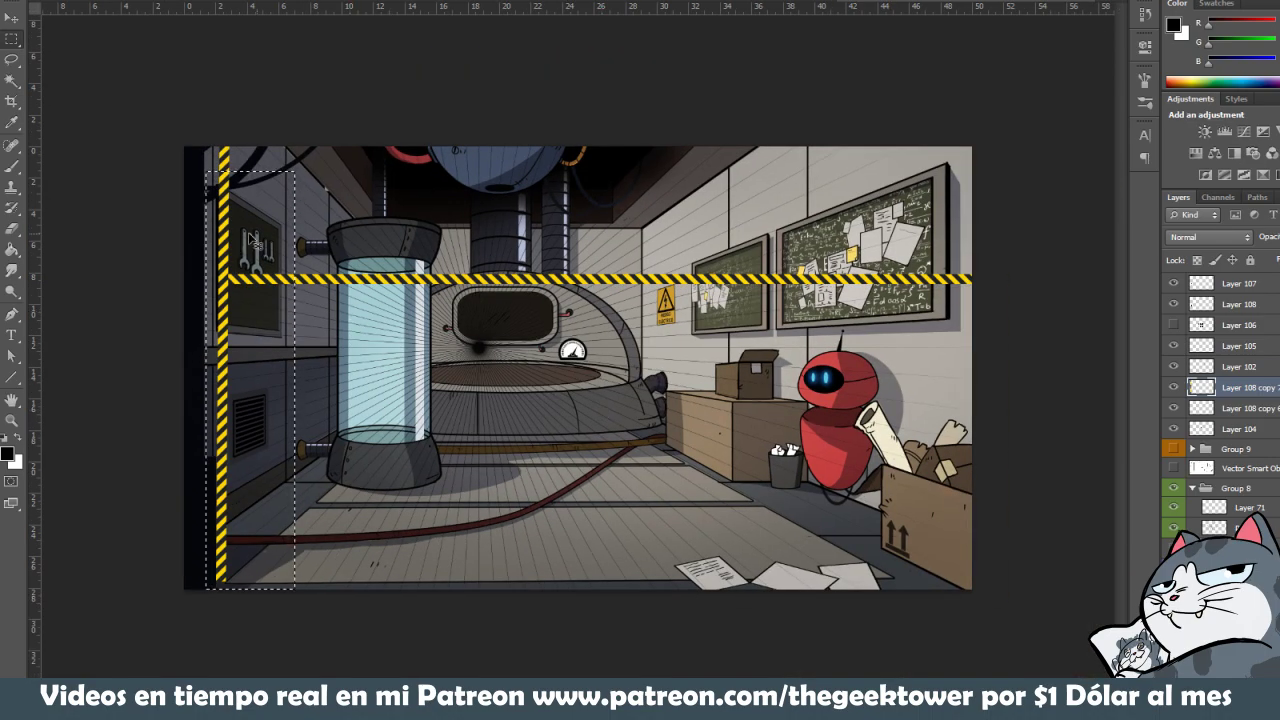
Copy the selected strip to a new layer and shift it just right as a second stripe
key(ctrl+j)
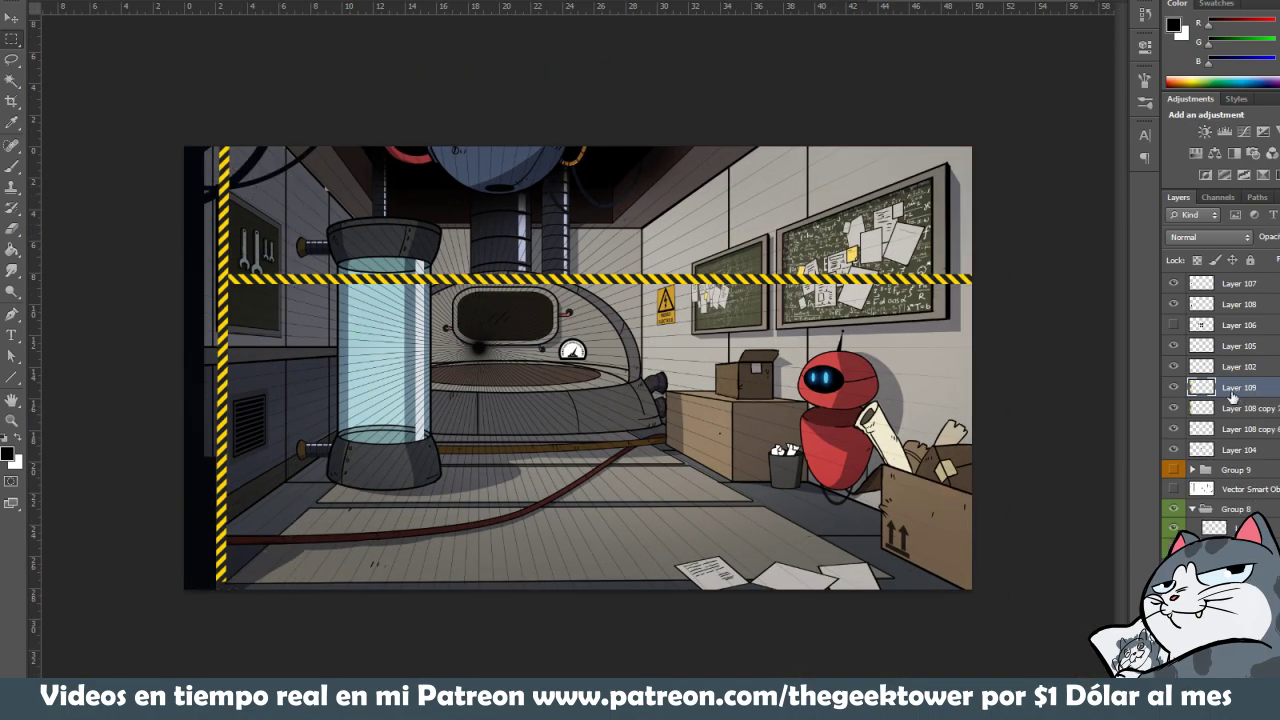
key(shift+Right)
key(shift+Right)
key(shift+Right)
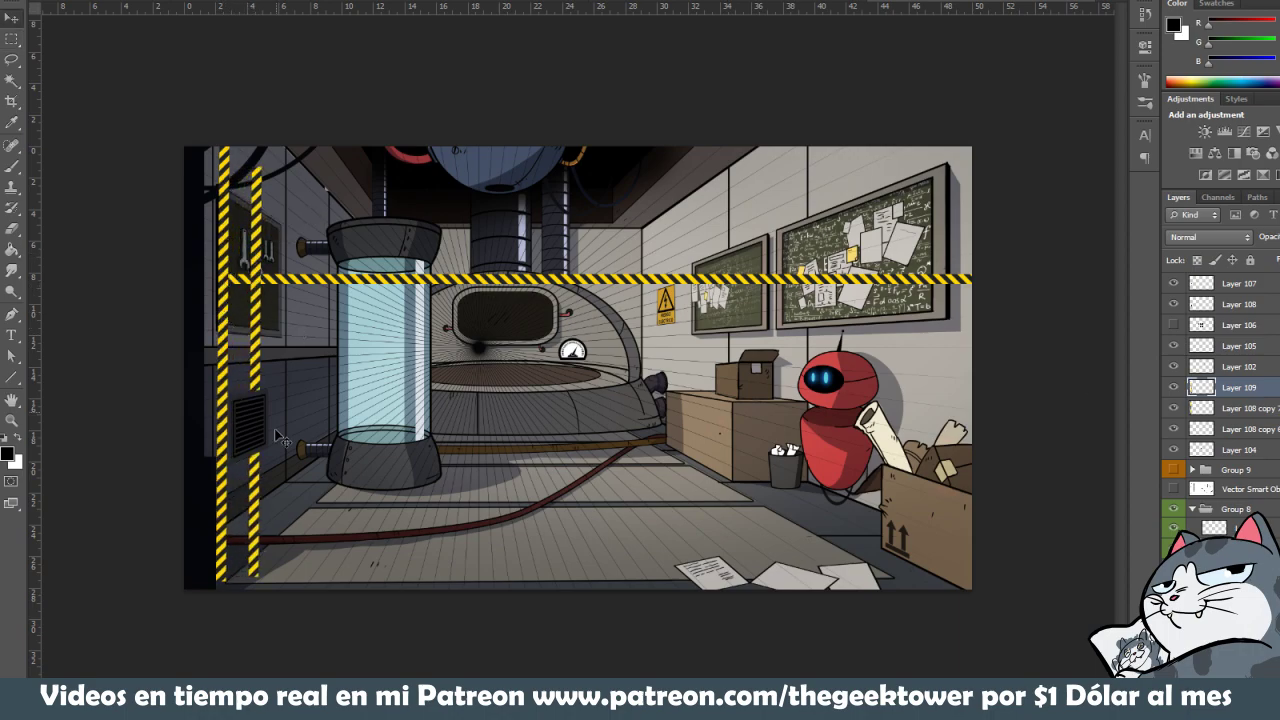
drag(258, 543, 216, 564)
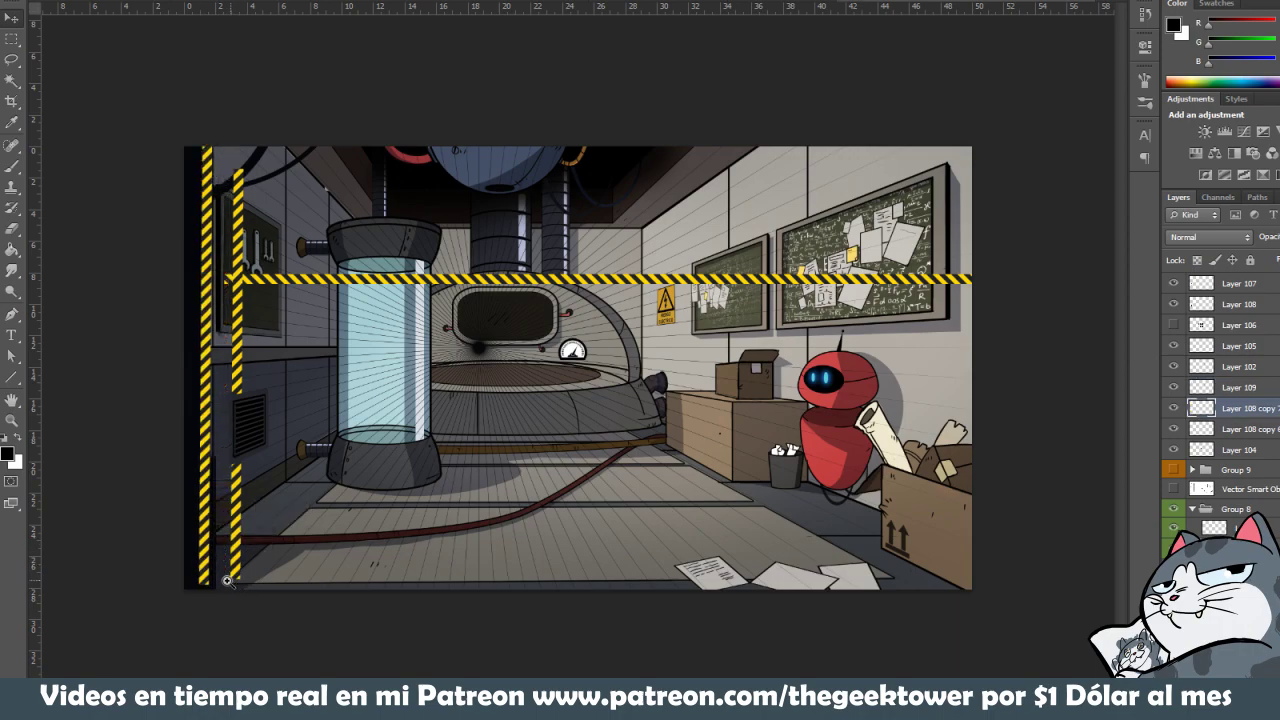
drag(237, 567, 225, 571)
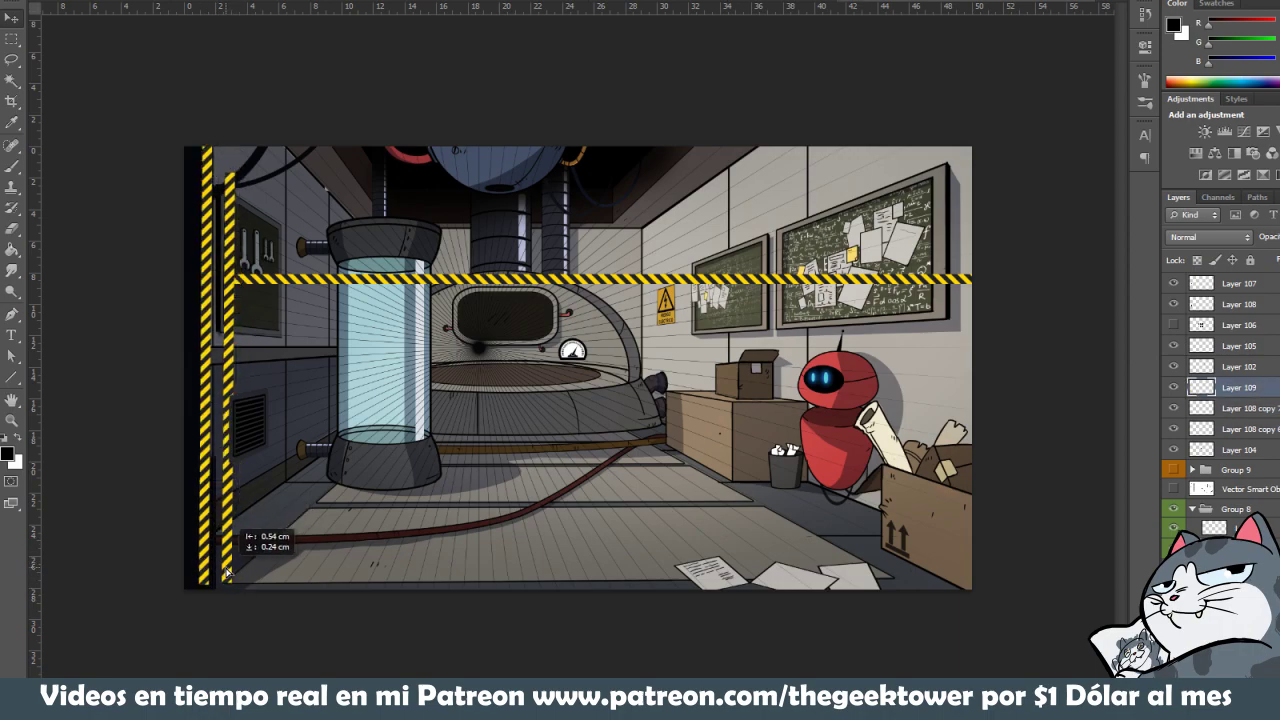
key(ctrl+t)
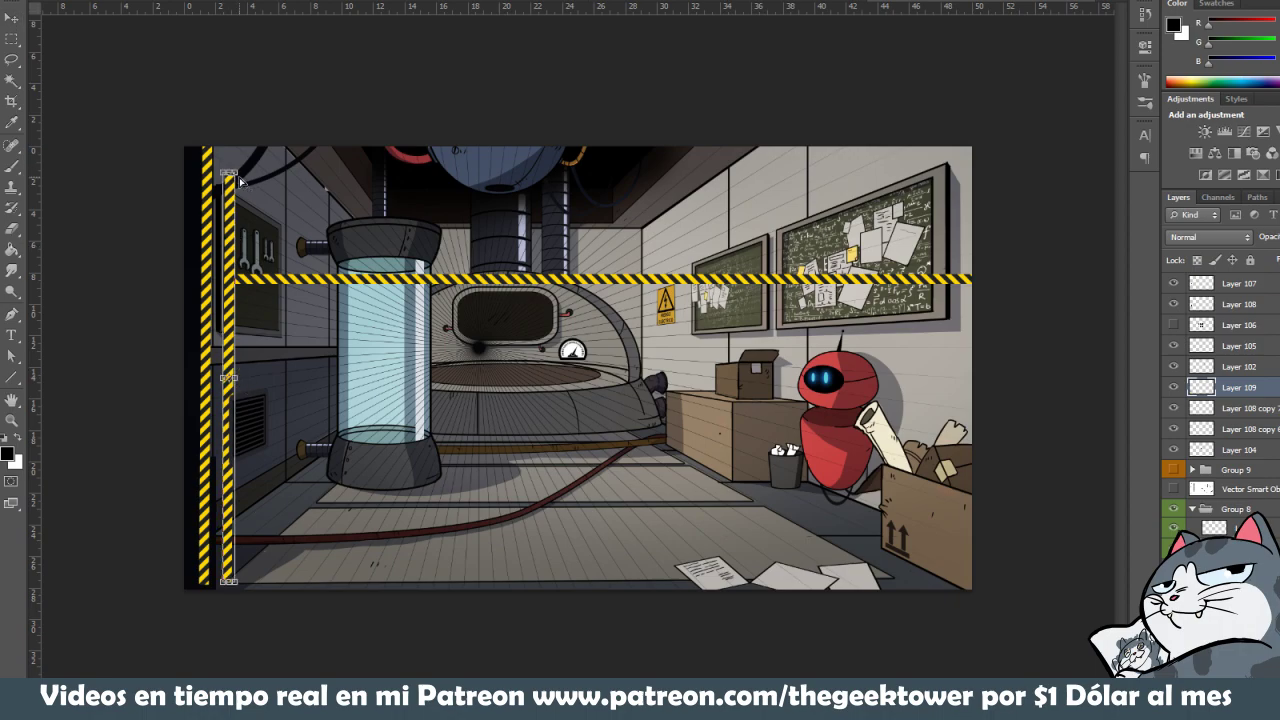
scroll(226, 178, up, 2)
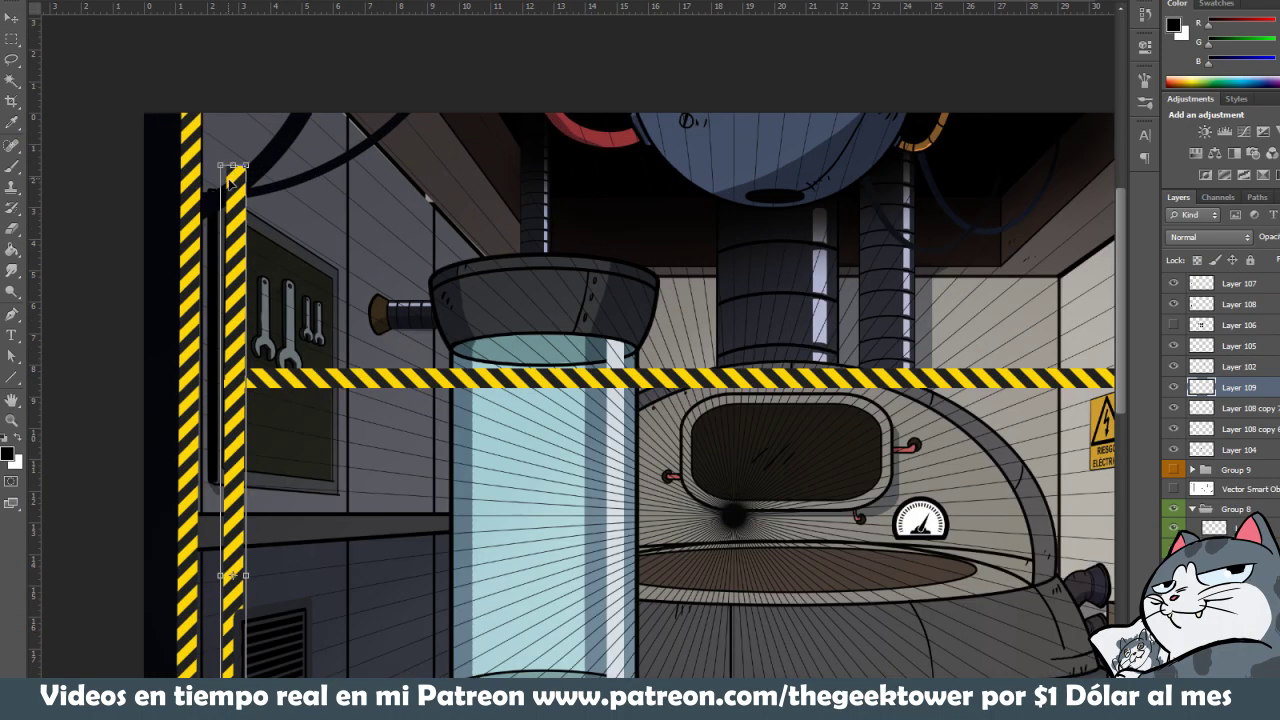
scroll(270, 210, down, 3)
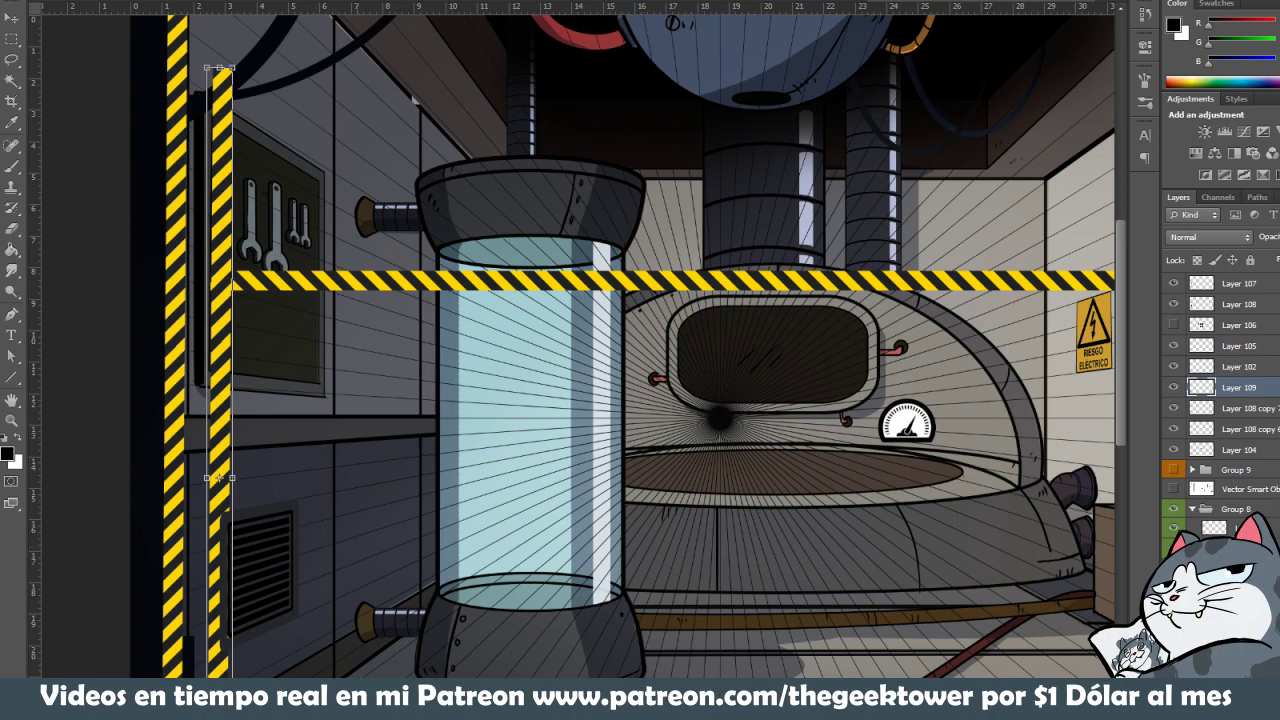
scroll(441, 527, down, 2)
scroll(420, 520, up, 2)
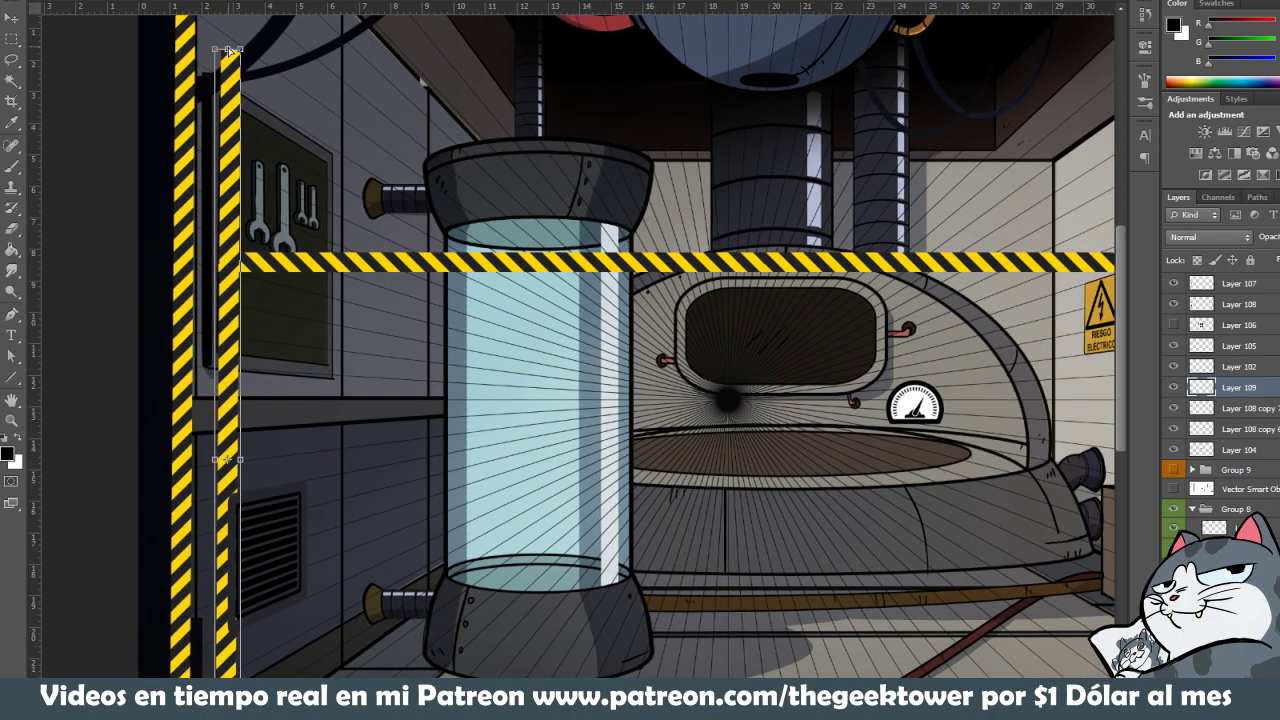
Rotate the new stripe diagonally to about -46° across the floor
mouse_move(231, 55)
mouse_down()
mouse_move(592, 533)
mouse_move(604, 523)
mouse_up()
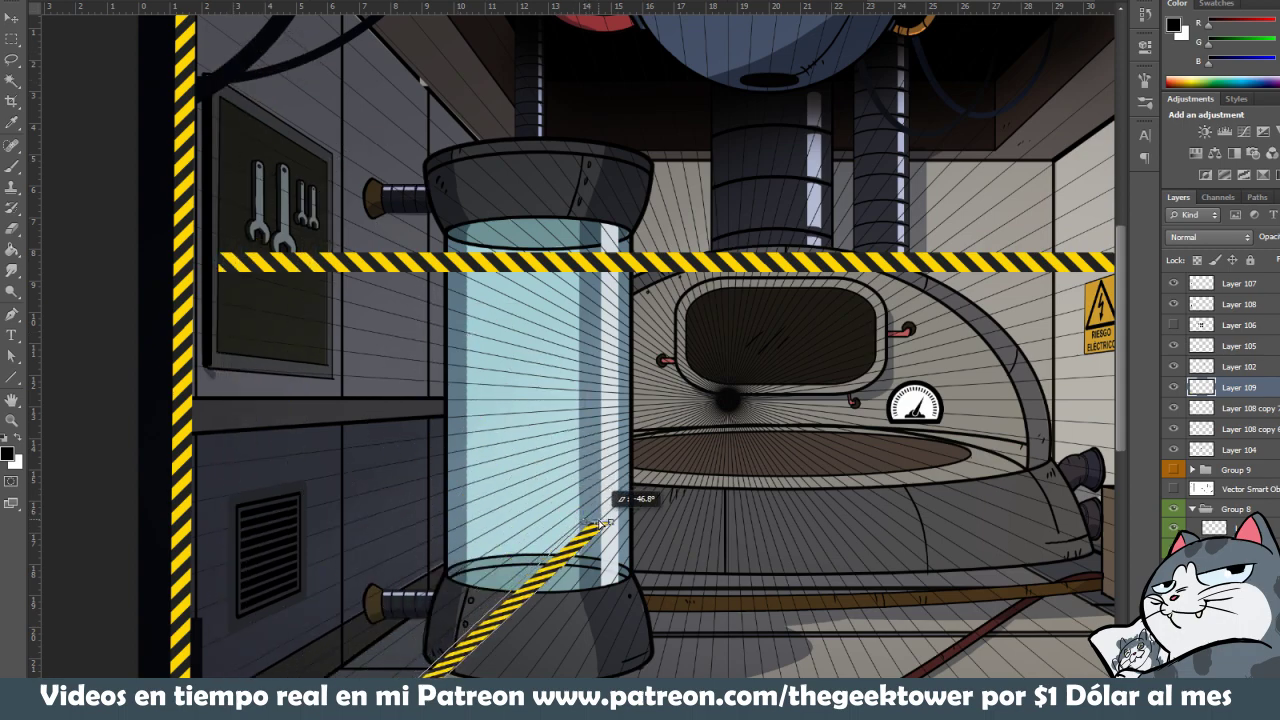
mouse_move(606, 521)
mouse_down()
mouse_move(702, 420)
mouse_move(612, 498)
mouse_move(690, 432)
mouse_move(605, 482)
mouse_move(636, 483)
mouse_up()
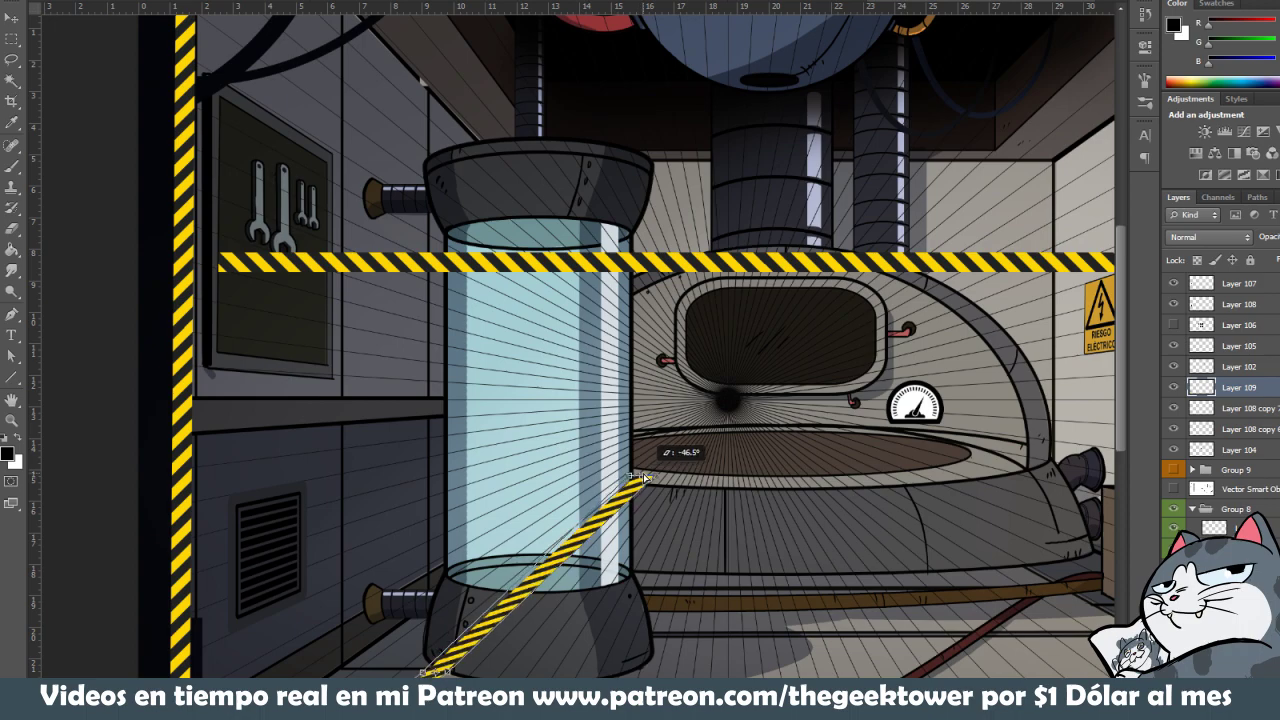
mouse_move(637, 483)
mouse_down()
mouse_move(557, 572)
mouse_move(512, 597)
mouse_move(694, 424)
mouse_up()
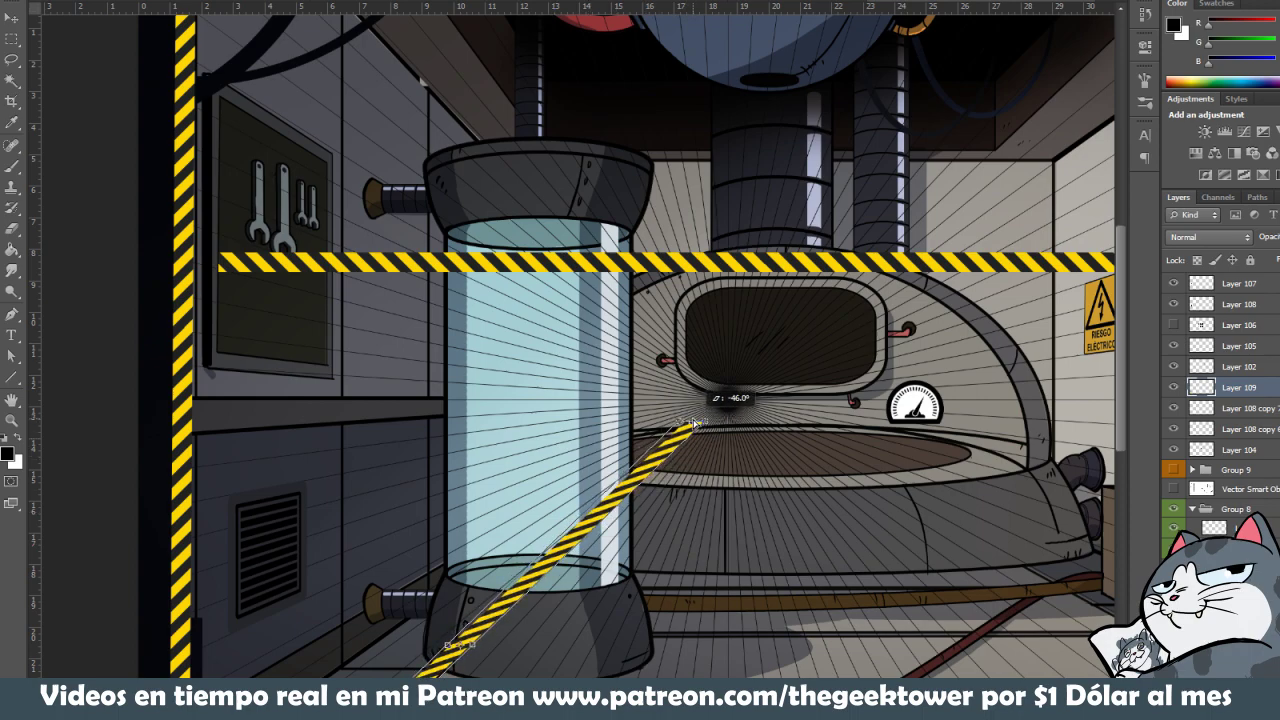
Shift the diagonal stripe about 0.57 cm left and reshape its bottom-left corner along the floor
drag(580, 540, 742, 282)
scroll(397, 552, up, 2)
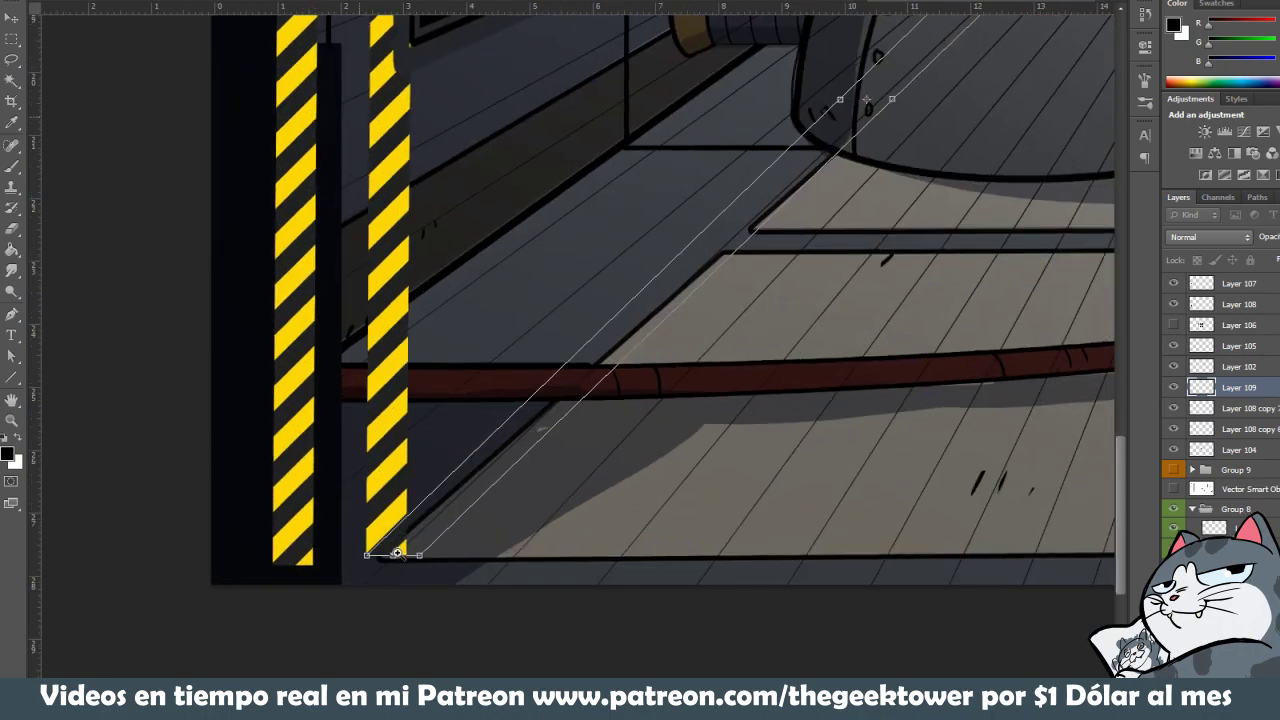
scroll(397, 552, up, 1)
drag(420, 533, 367, 537)
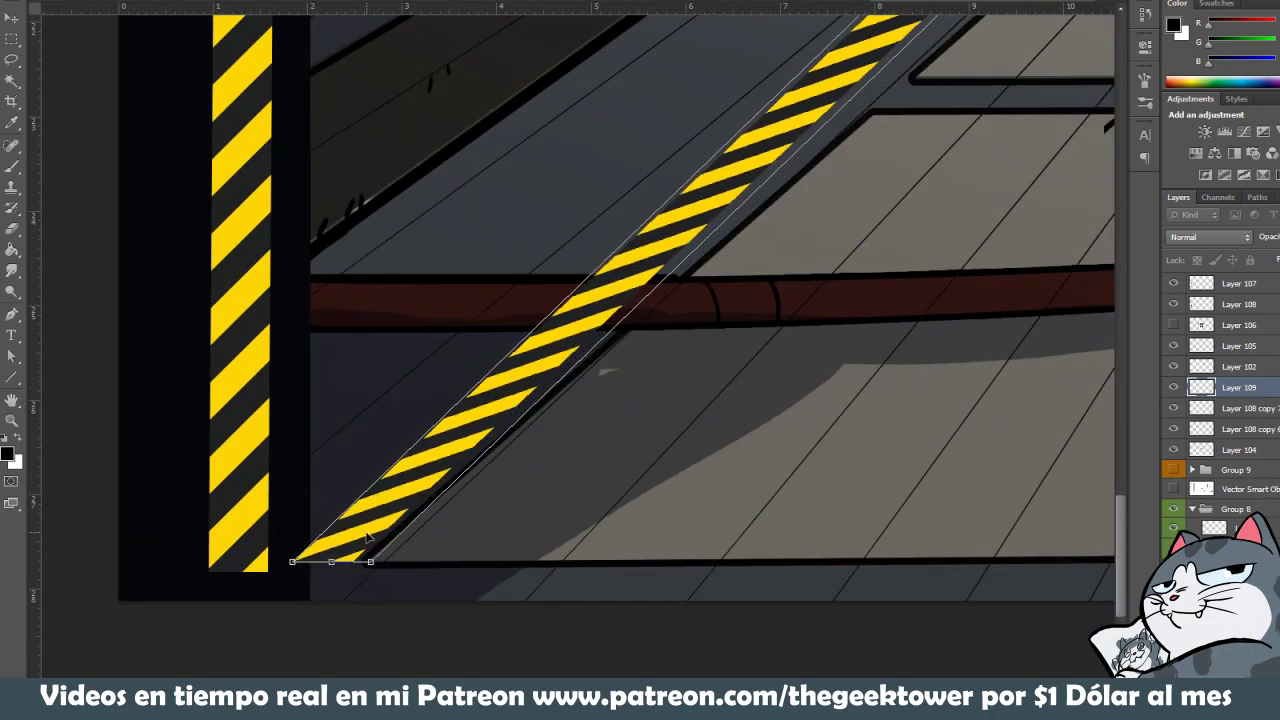
mouse_move(292, 566)
mouse_down()
mouse_move(244, 568)
mouse_move(260, 565)
mouse_move(249, 553)
mouse_up()
Swing the stripe's far end to about -49° near the tank base and narrow it for perspective
drag(758, 198, 615, 493)
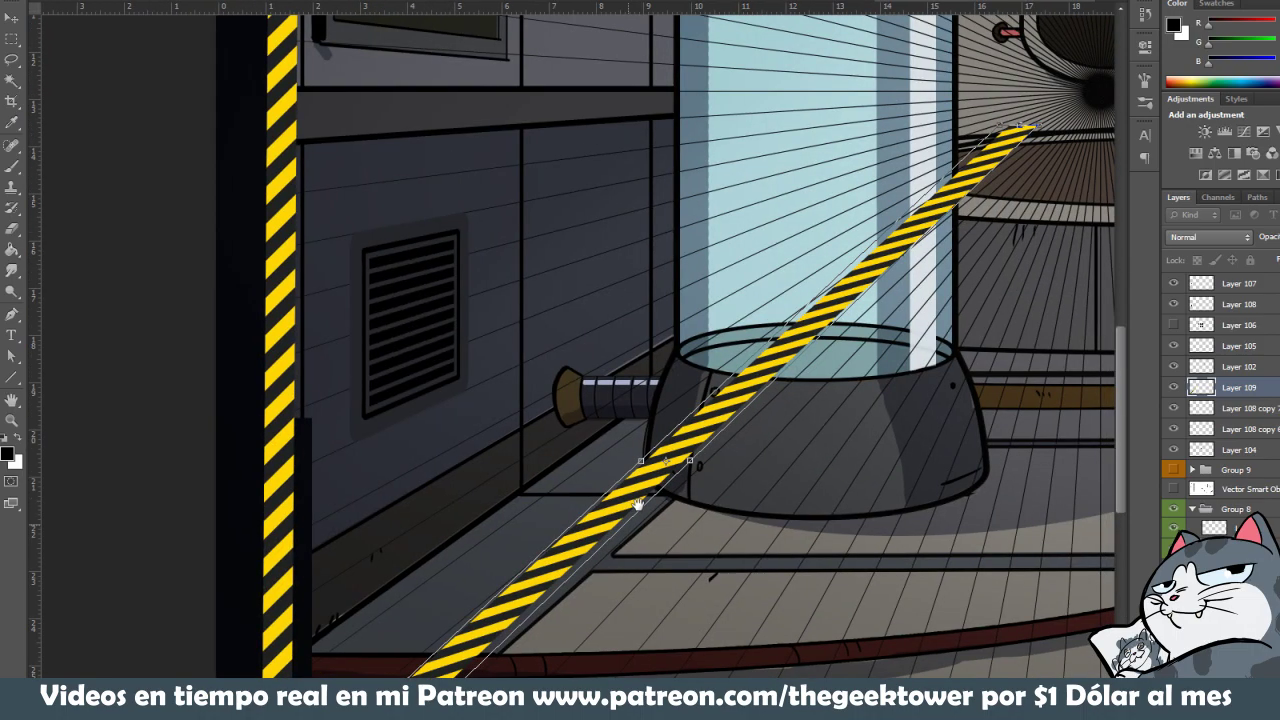
drag(1015, 135, 1063, 150)
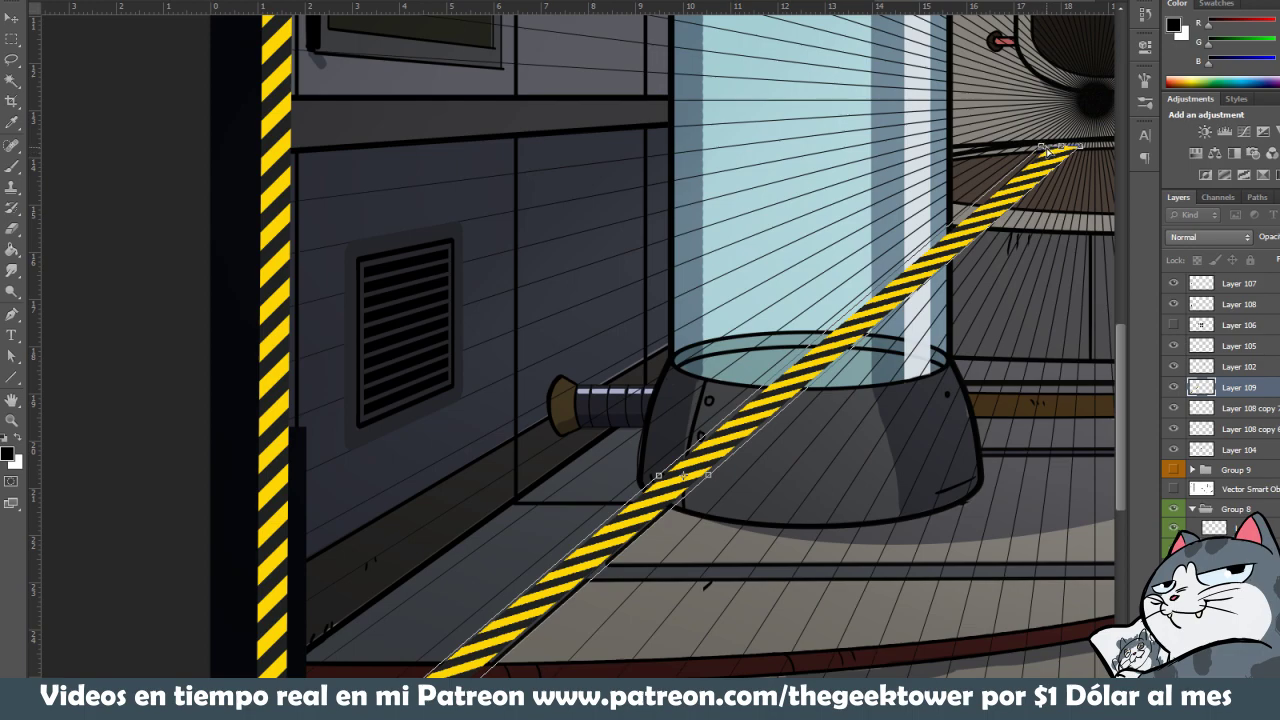
drag(1041, 148, 1073, 146)
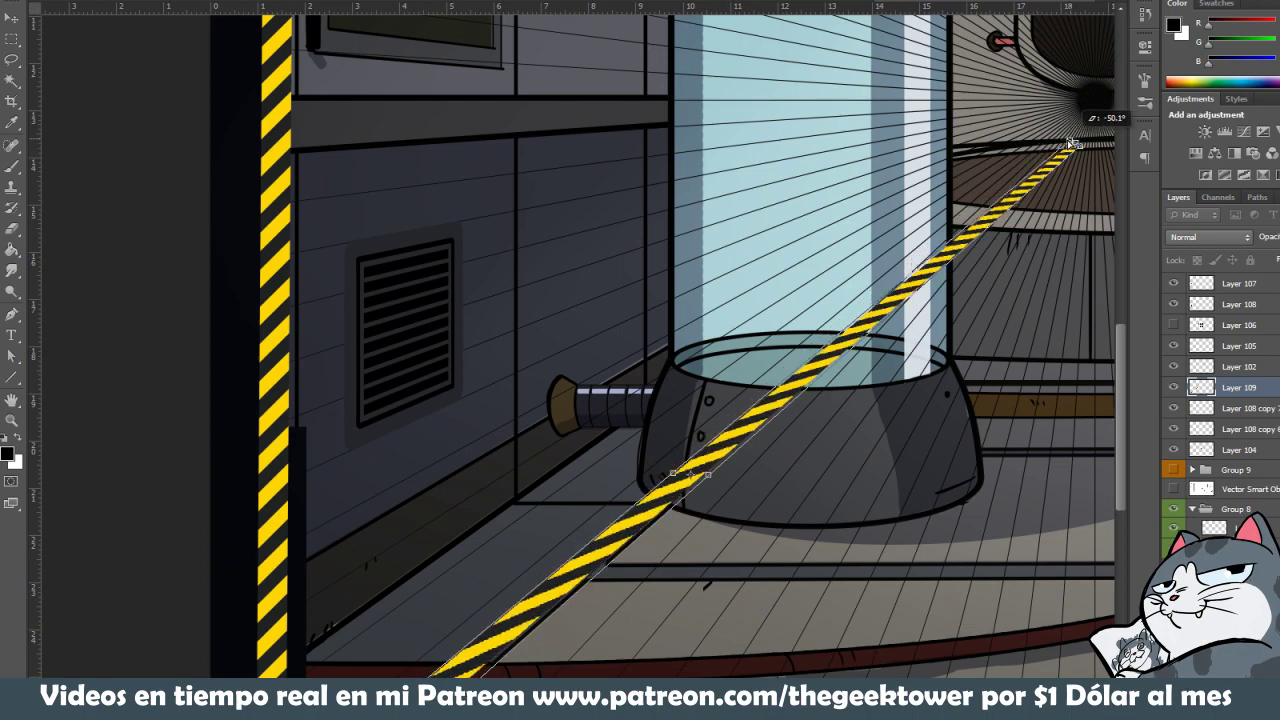
drag(1073, 145, 1073, 146)
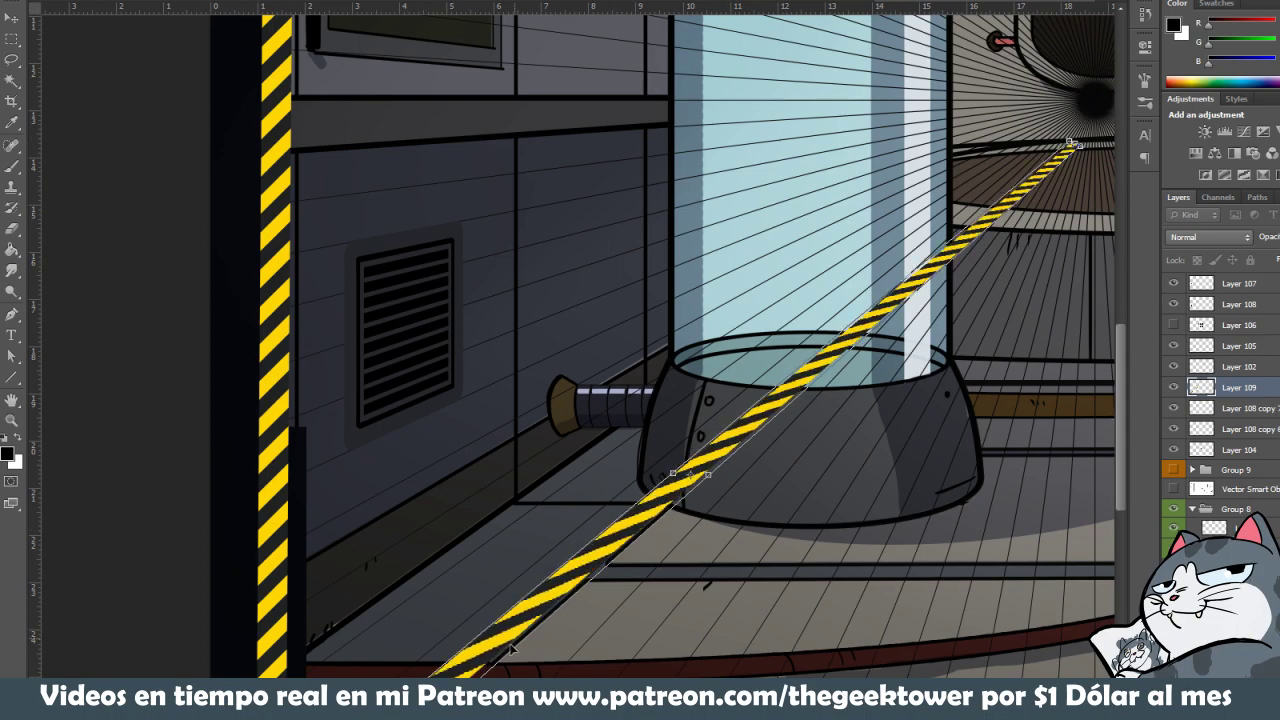
scroll(514, 650, down, 3)
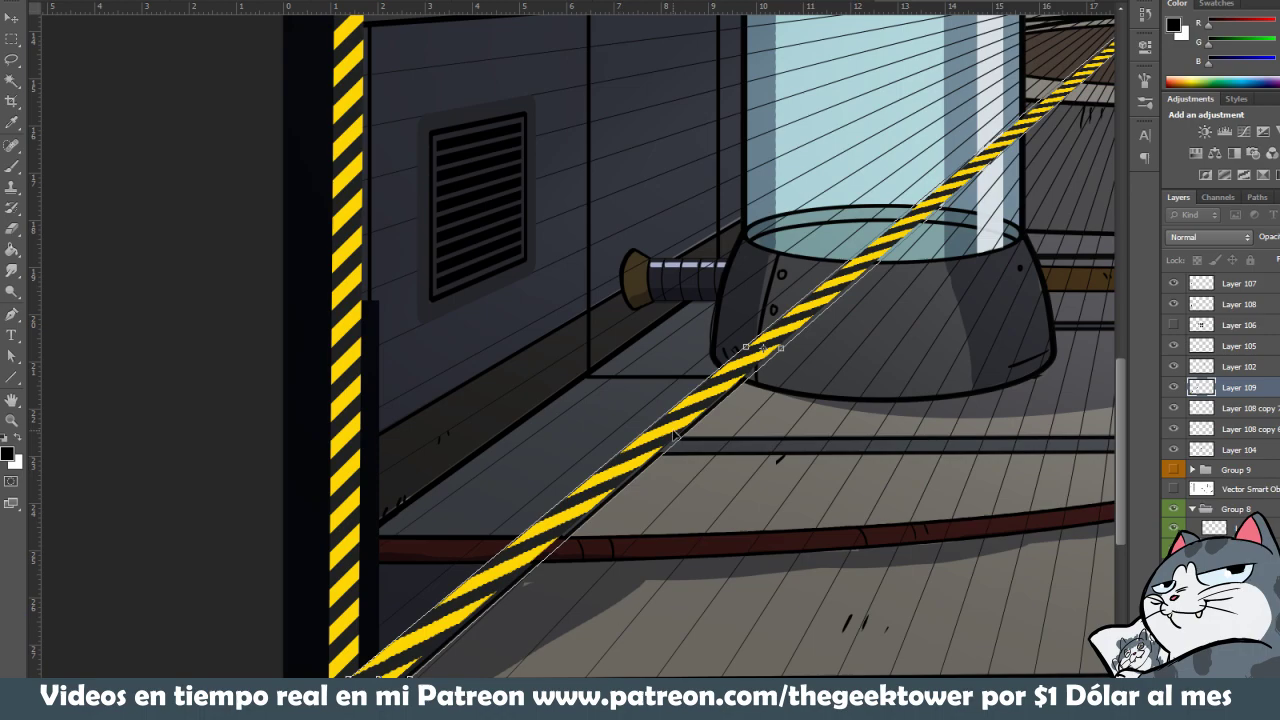
drag(675, 435, 589, 525)
alt+click(466, 604)
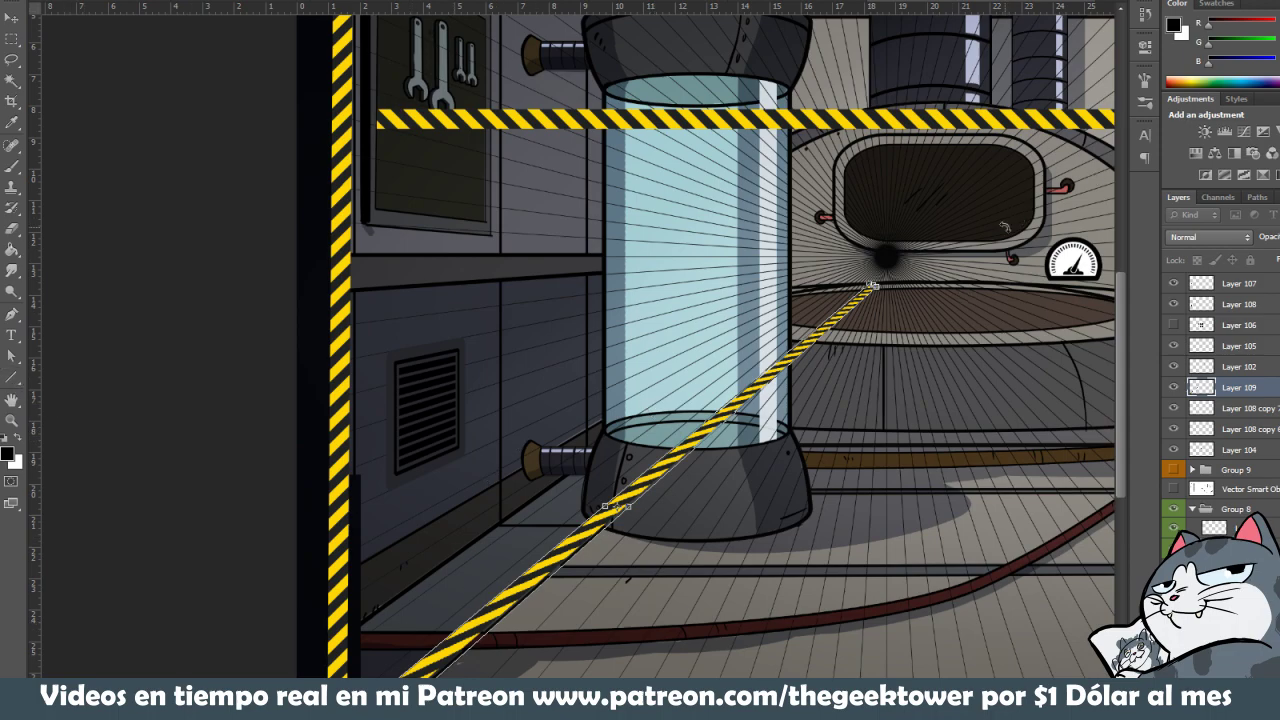
Distort the tape's corners so its far end tapers down to the tank base, and commit
key(ctrl+plus)
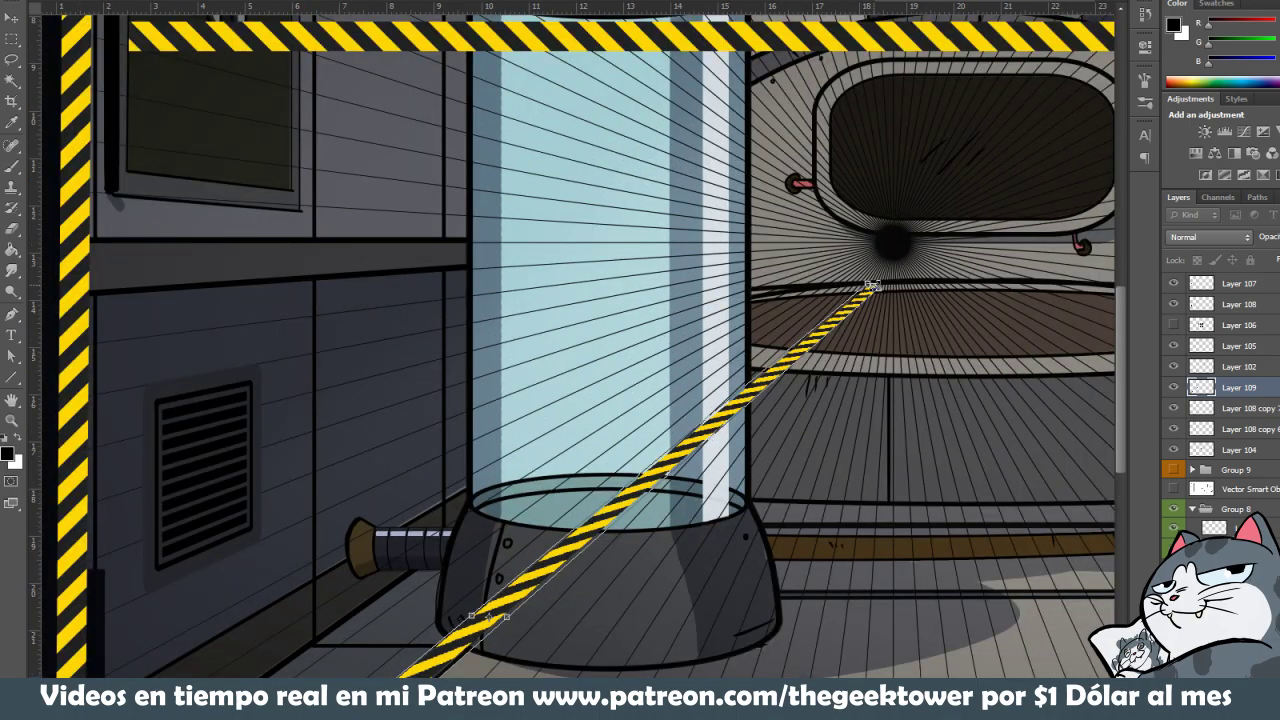
key(ctrl+plus)
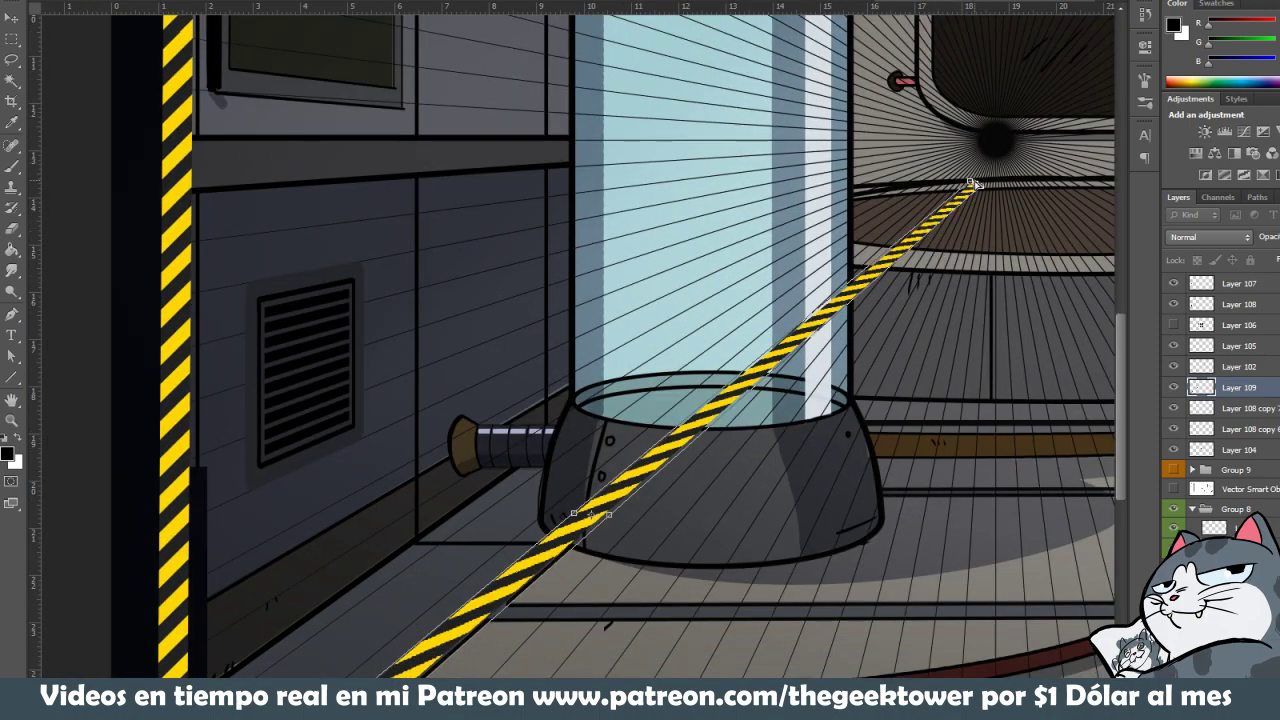
scroll(979, 185, up, 5)
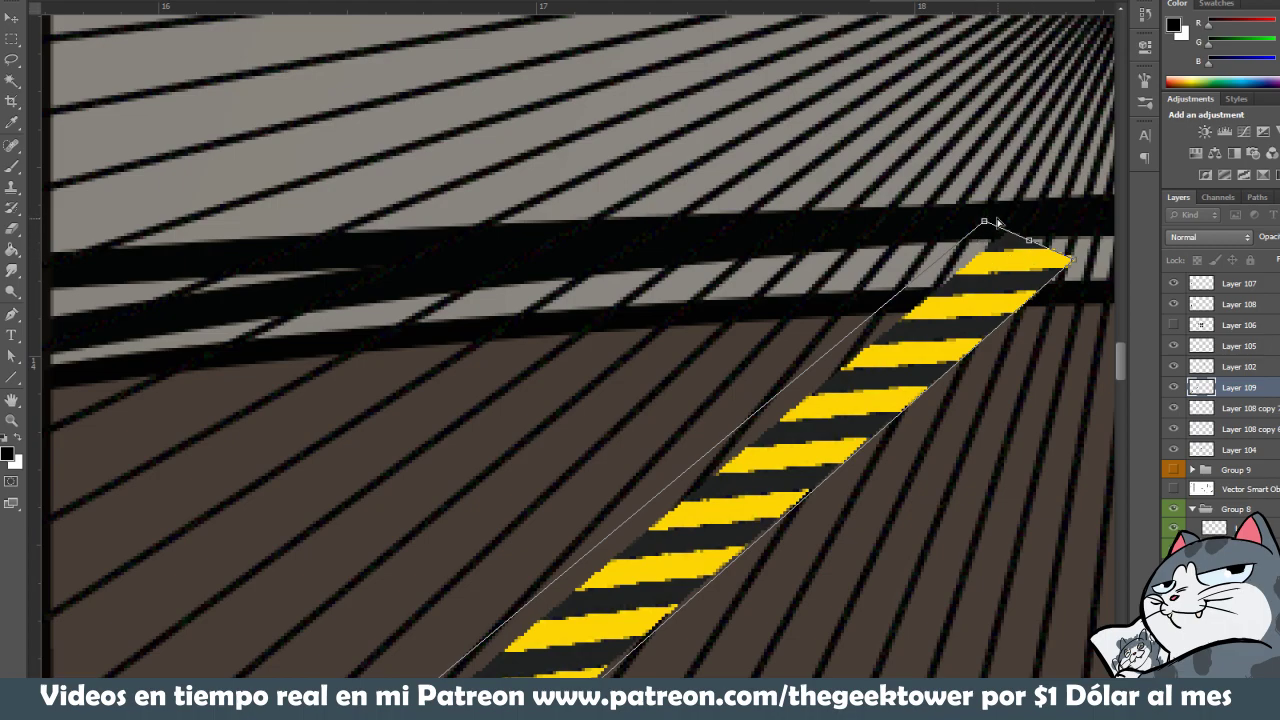
drag(984, 224, 960, 272)
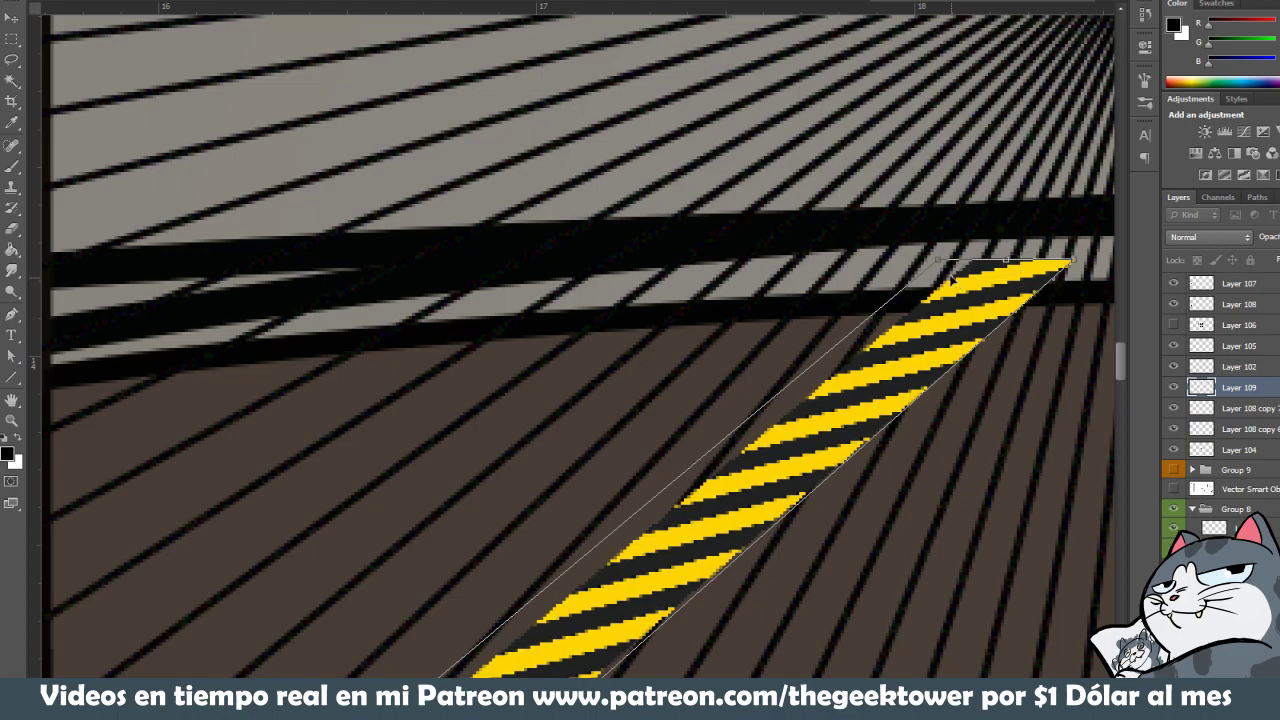
mouse_move(940, 263)
mouse_down()
mouse_move(974, 303)
mouse_move(731, 437)
mouse_move(563, 571)
mouse_move(675, 408)
mouse_up()
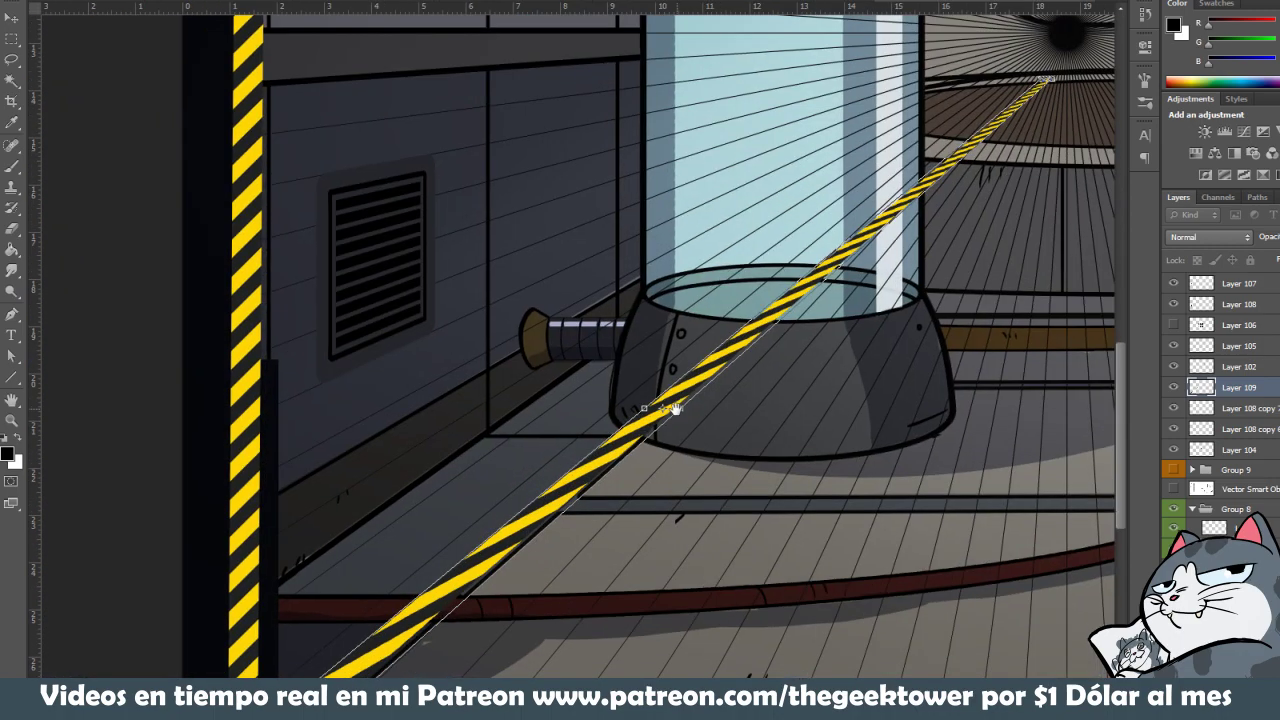
alt+click(677, 409)
drag(862, 244, 704, 357)
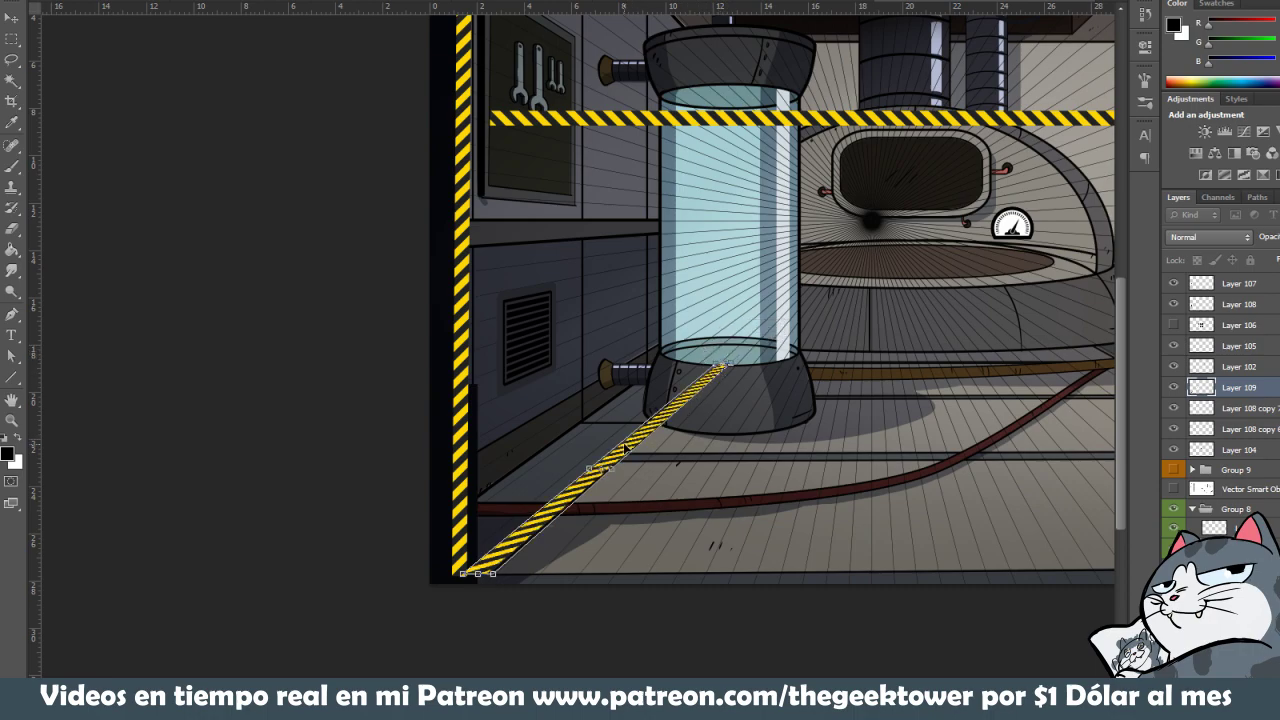
key(Return)
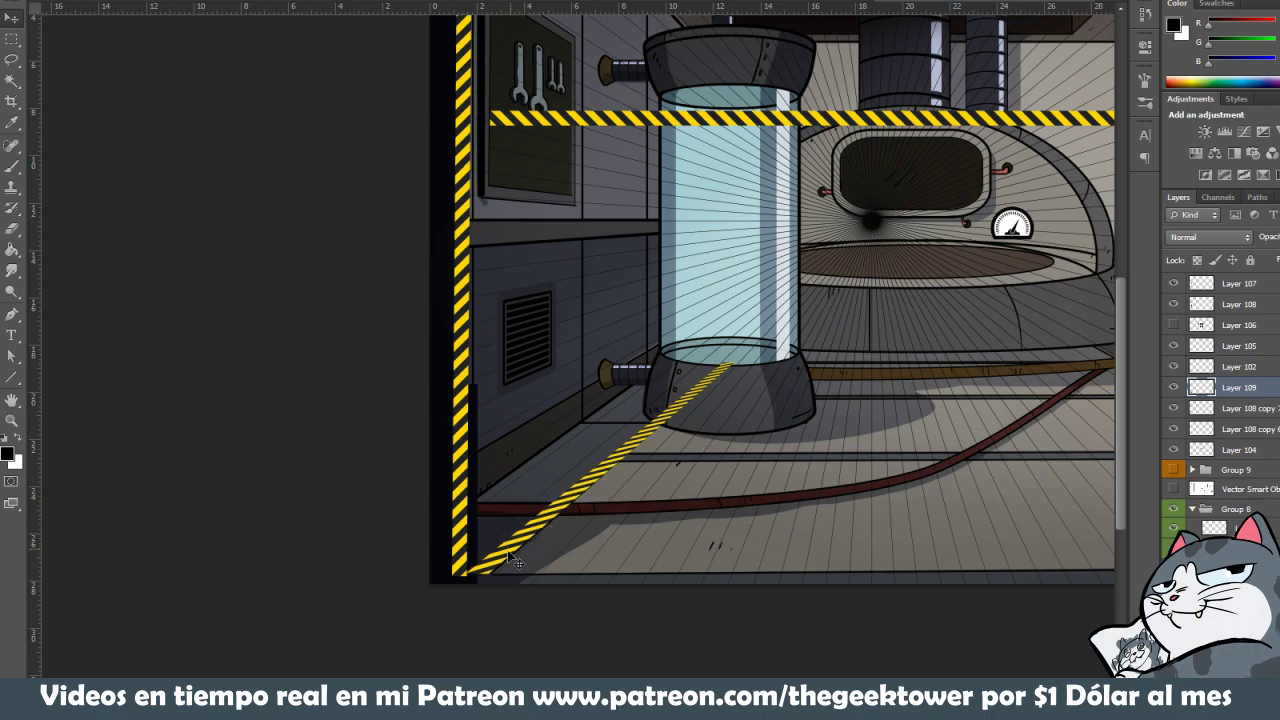
Move the tape to meet the wall stripe's base and delete the leftover Quick Mask channel
scroll(505, 557, up, 1)
scroll(503, 557, up, 4)
drag(560, 510, 900, 530)
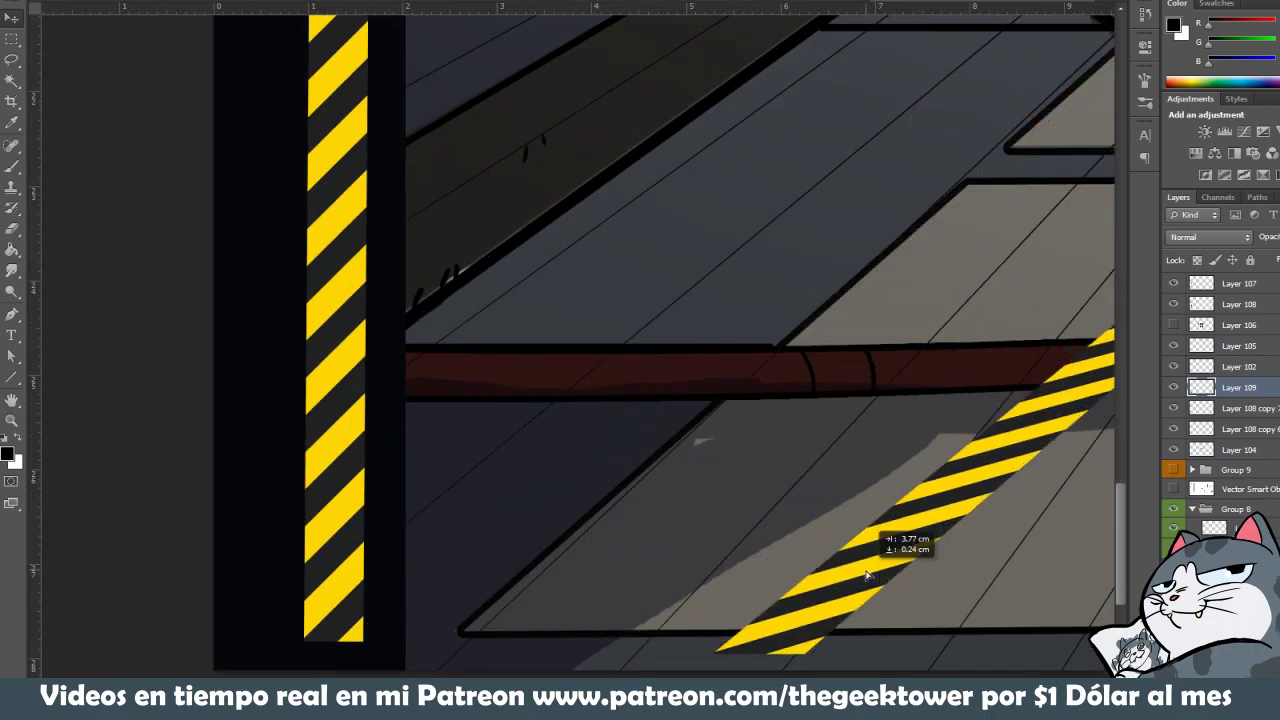
key(ctrl+z)
drag(480, 590, 500, 550)
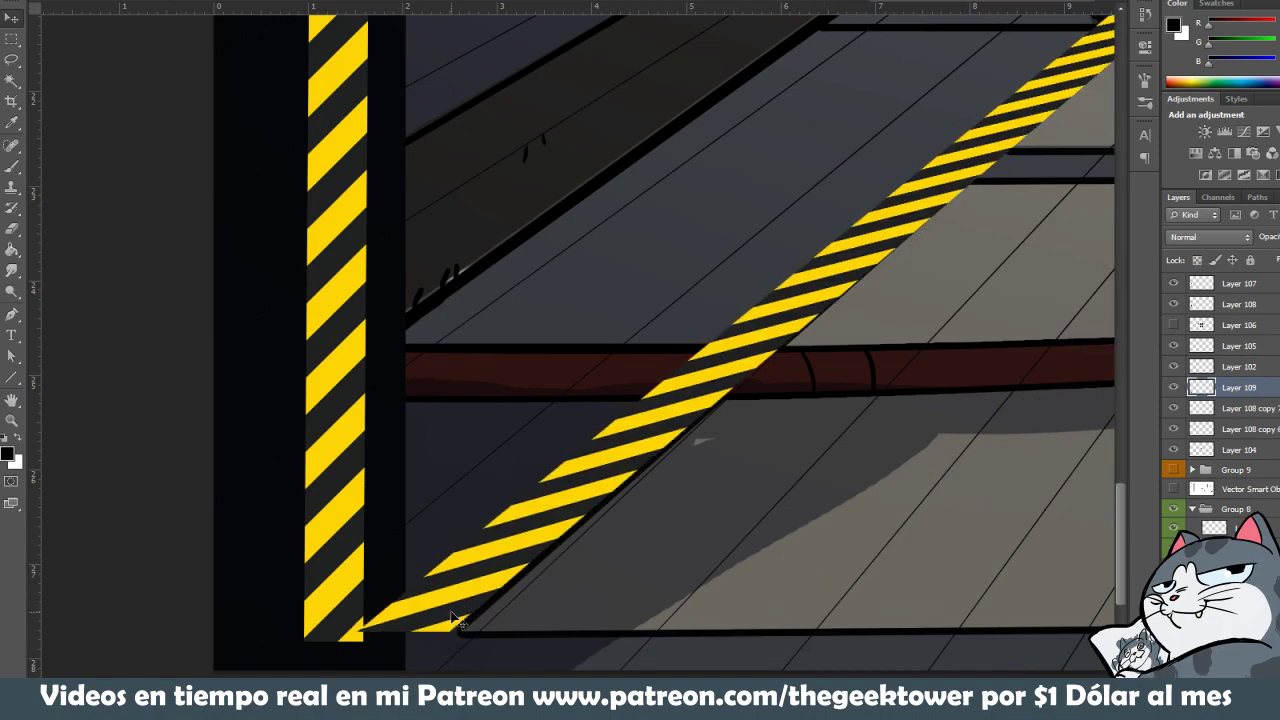
key(x)
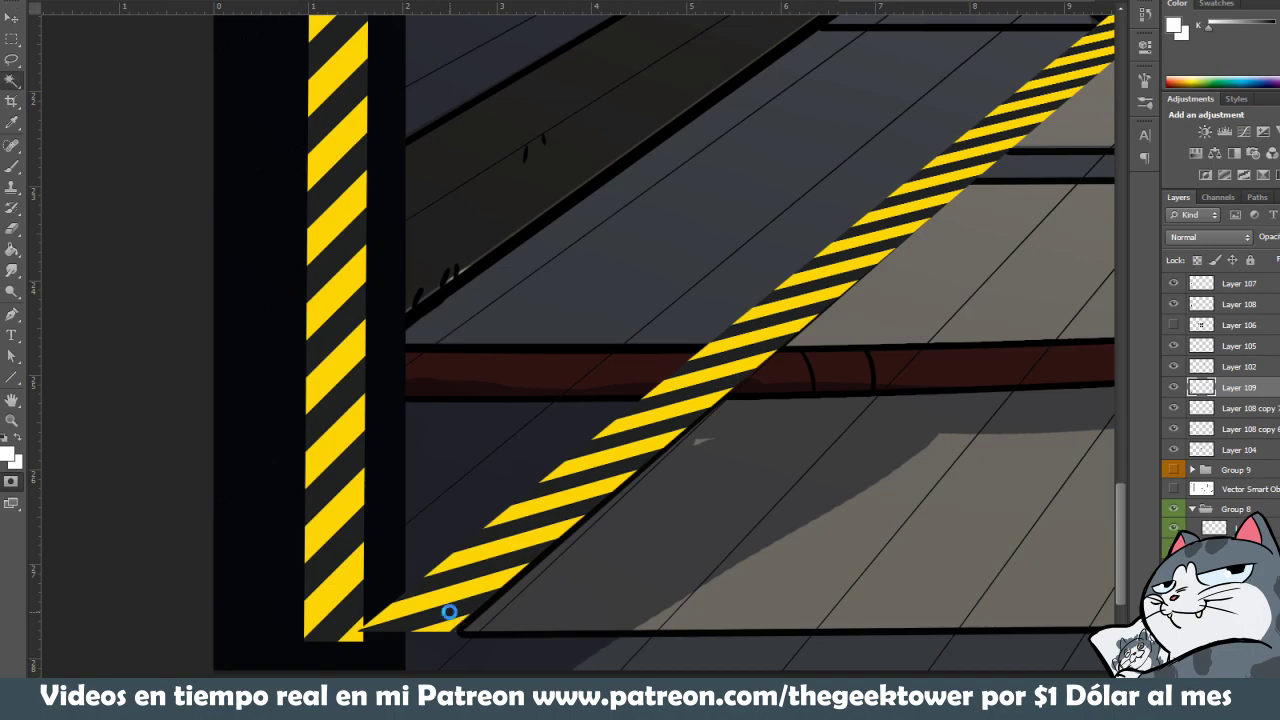
drag(473, 588, 489, 548)
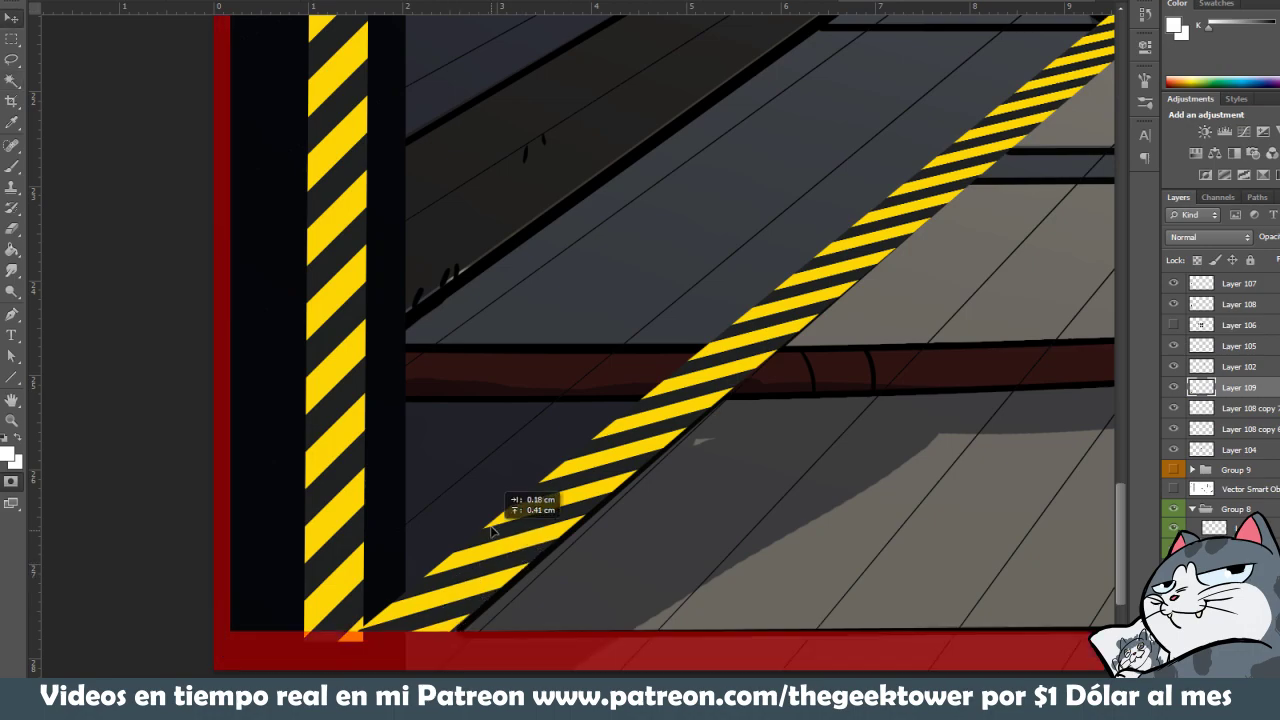
click(1218, 197)
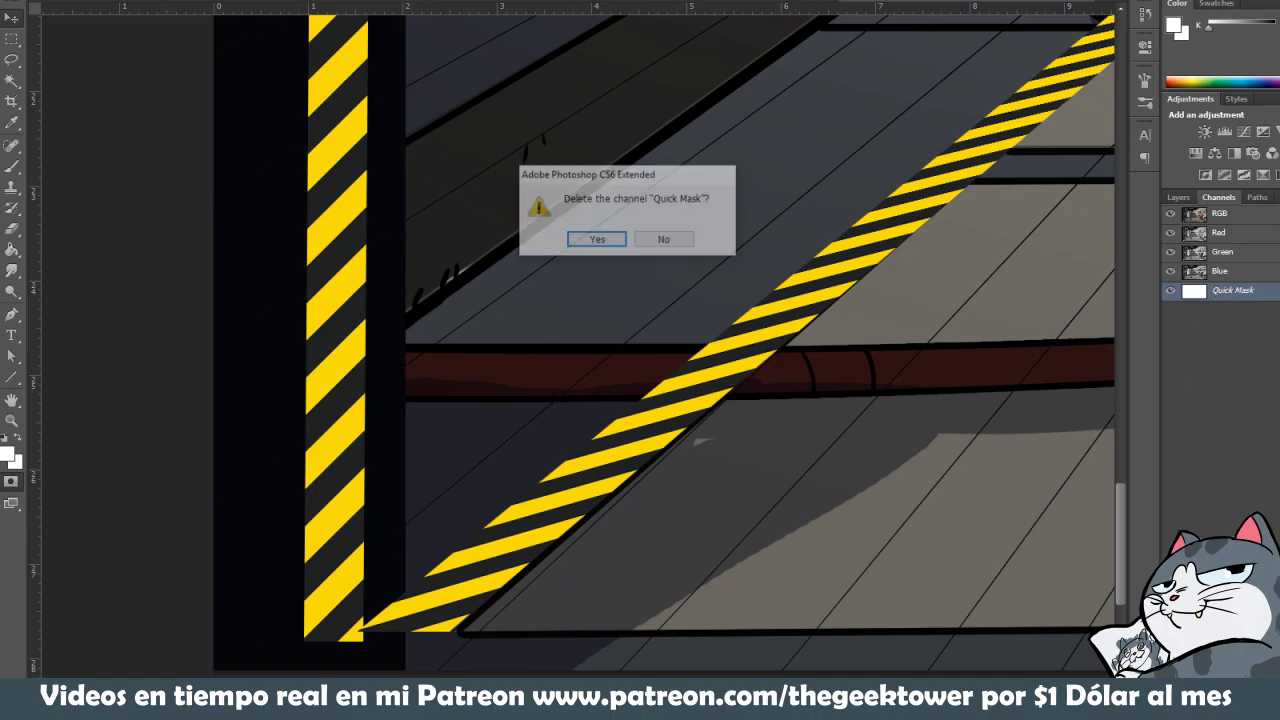
click(583, 240)
Magic Wand all similar tape stripes and darken them with a lowered Levels output white
drag(728, 382, 766, 322)
key(ctrl+z)
key(w)
click(578, 522)
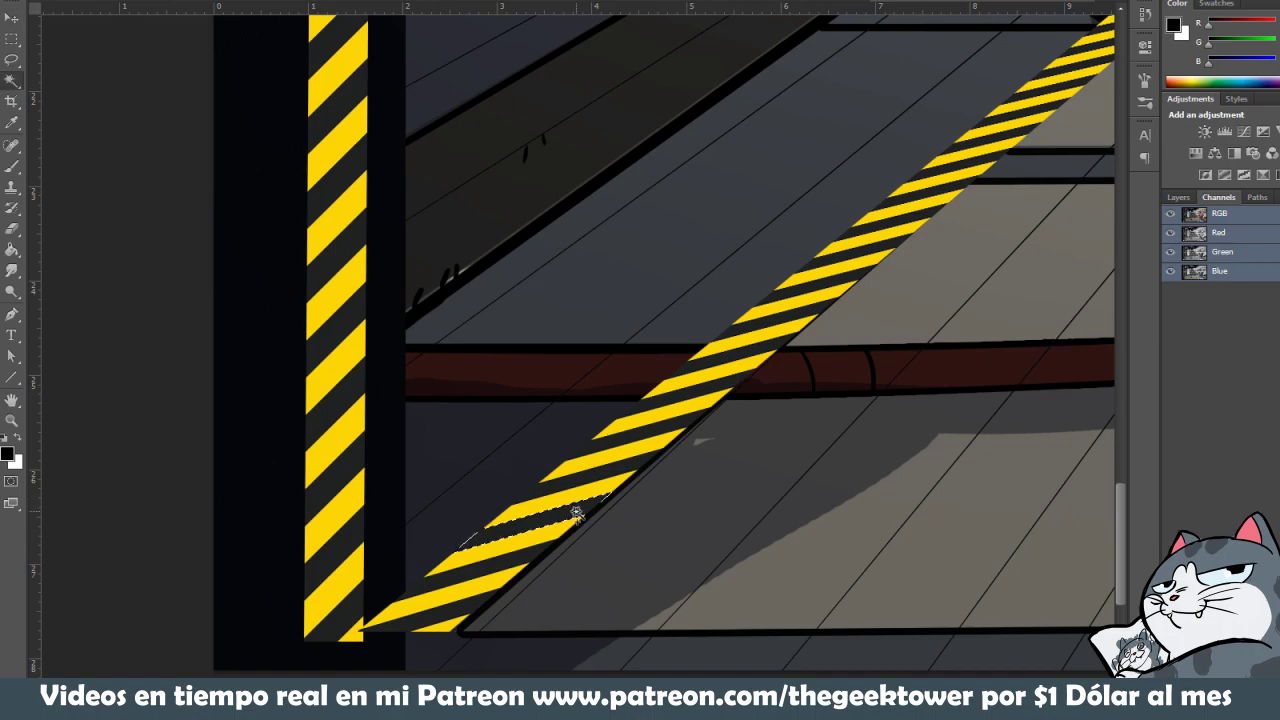
right_click(590, 480)
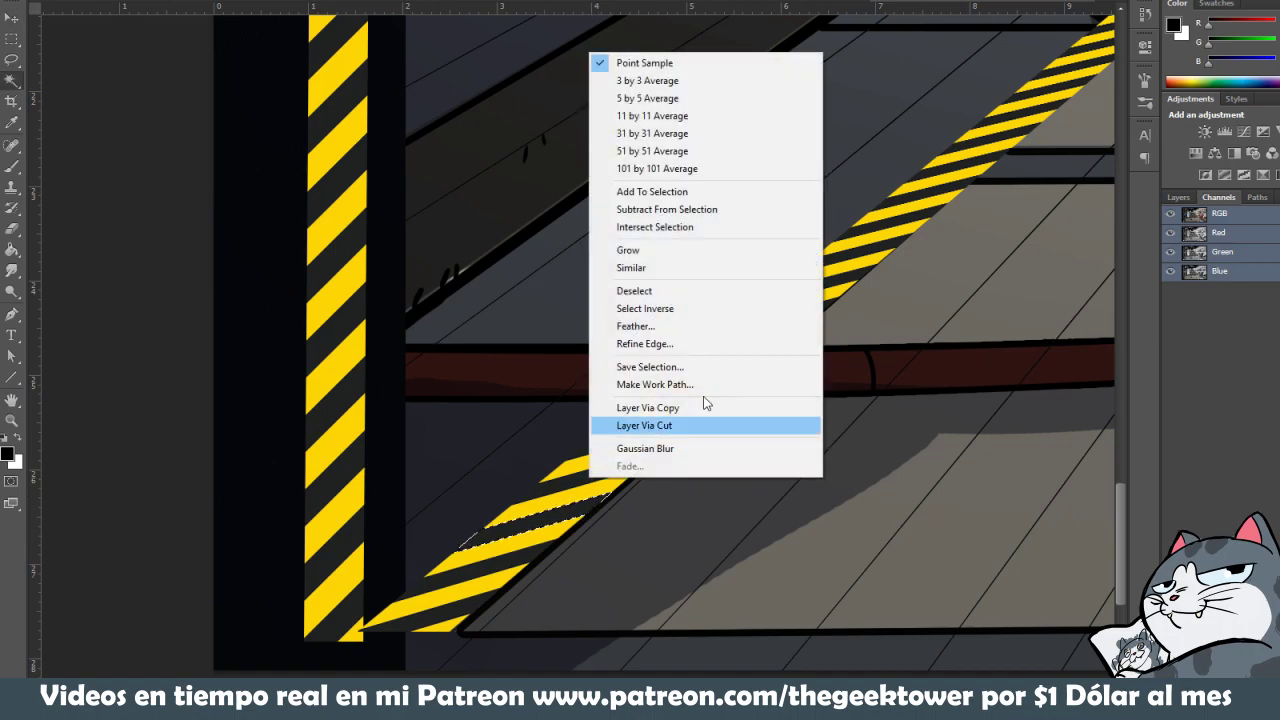
click(691, 268)
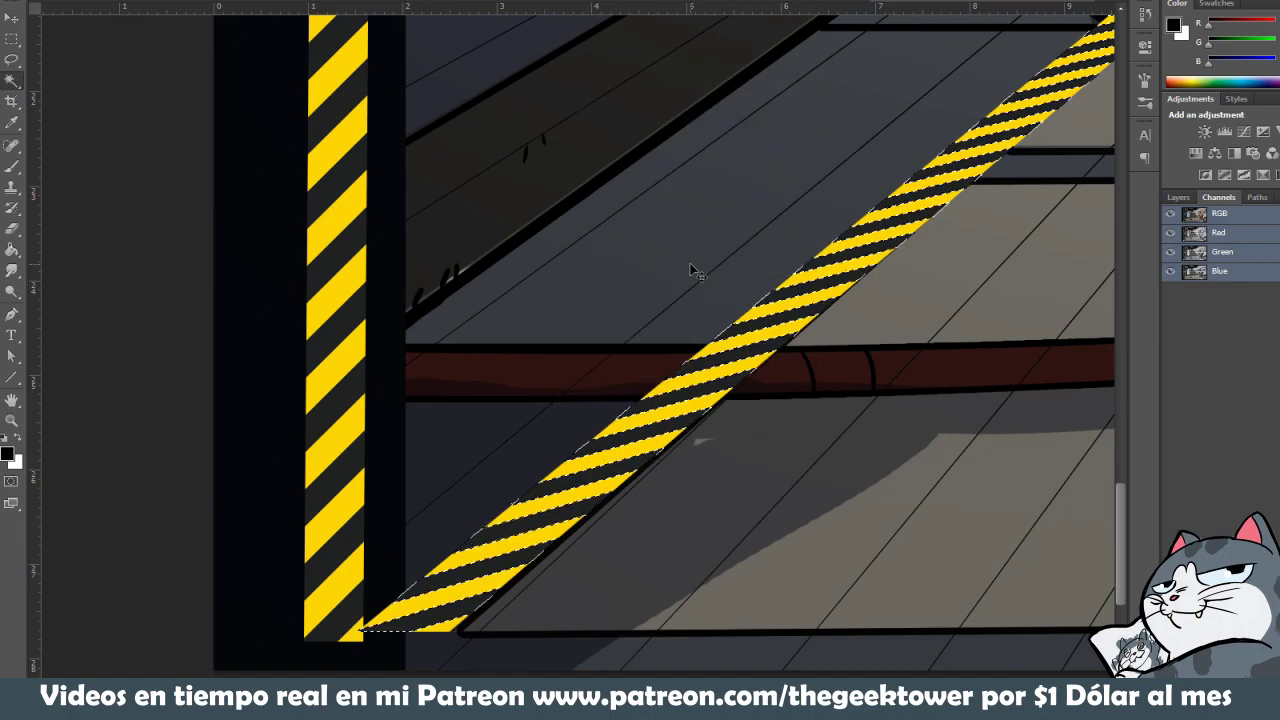
key(ctrl+l)
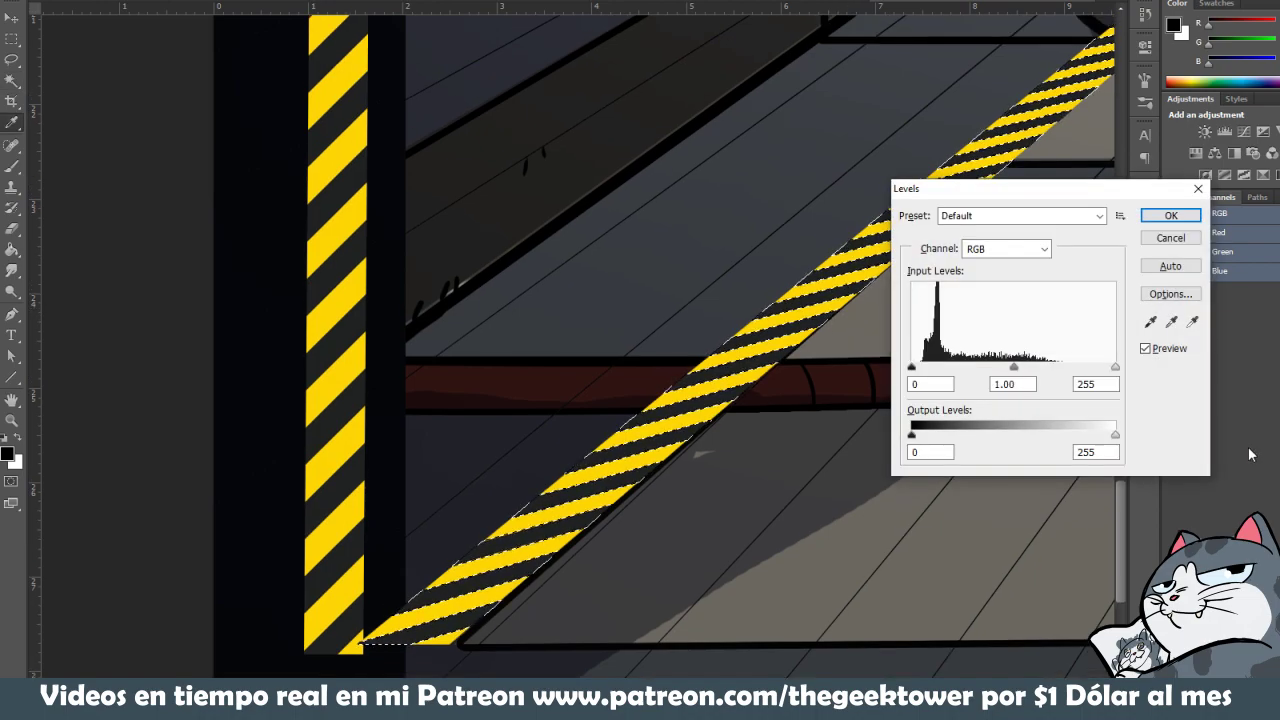
drag(1113, 433, 1010, 434)
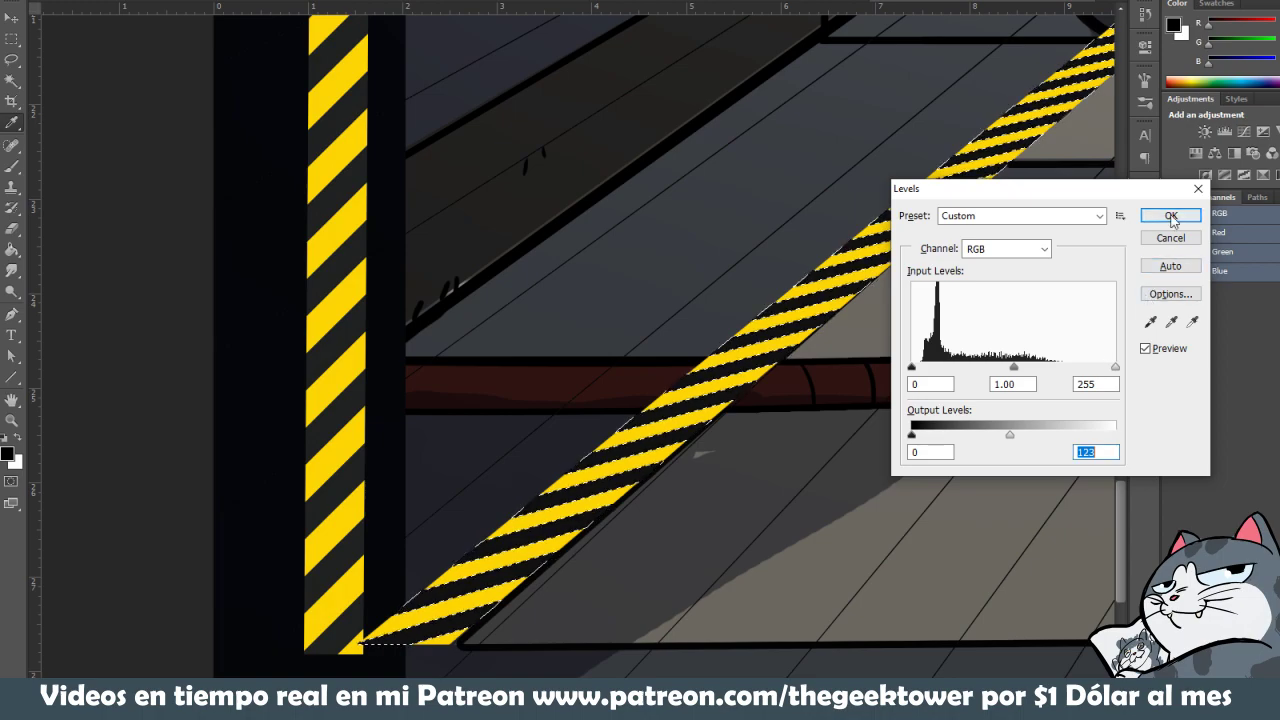
click(1168, 215)
Clear the stripe selection from the context menu
scroll(980, 214, down, 5)
right_click(944, 207)
click(1000, 266)
right_click(986, 234)
click(1010, 277)
key(l)
right_click(1036, 289)
click(1050, 294)
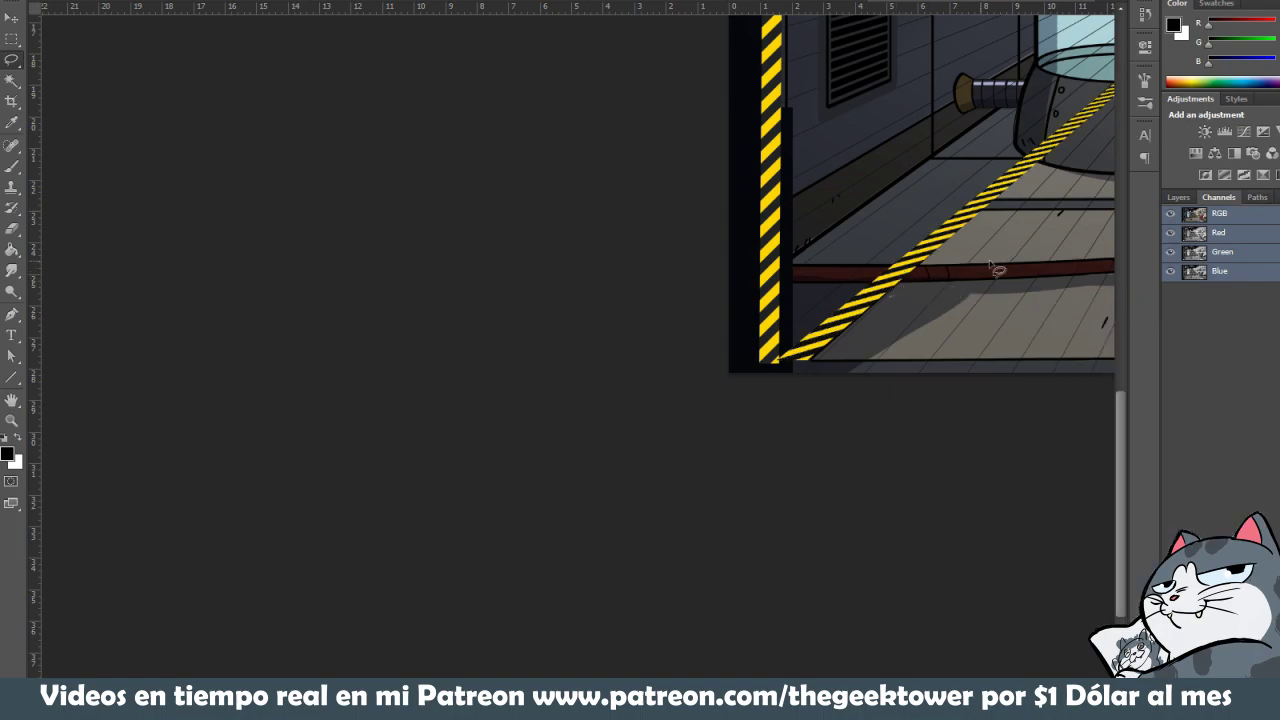
Pick the diagonal tape's layer and add a layer mask to it
click(1176, 197)
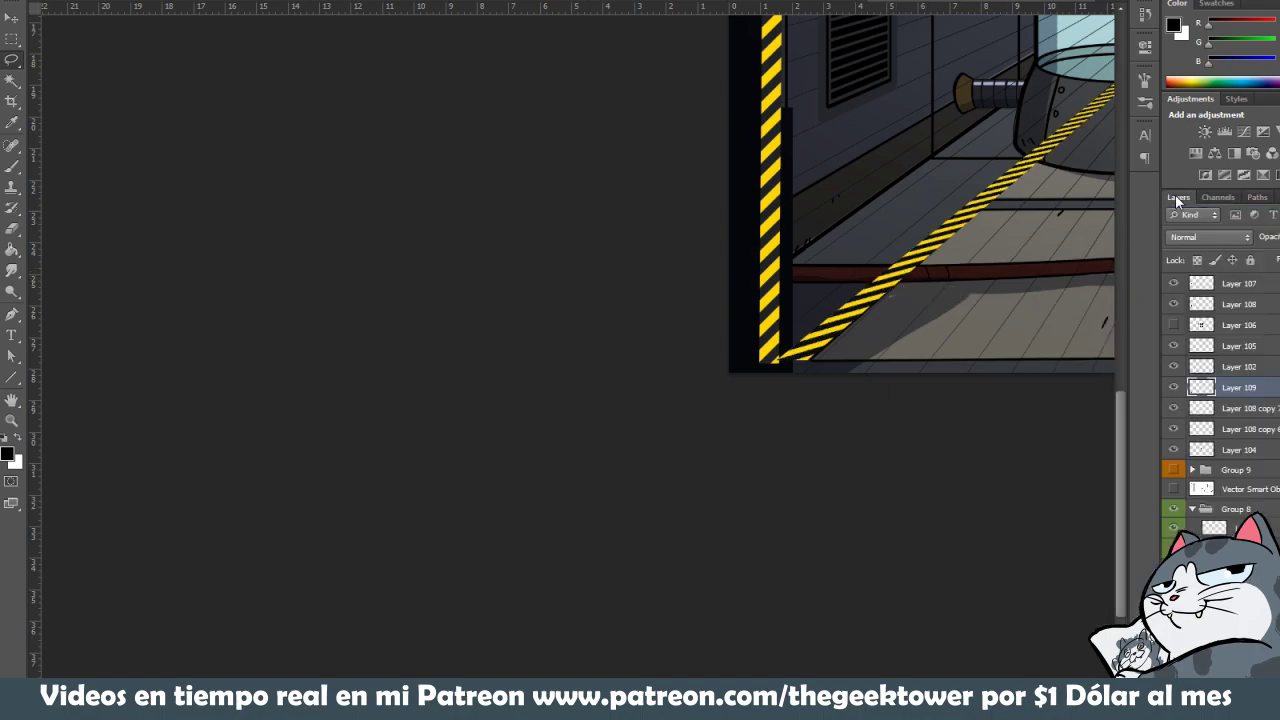
click(1176, 391)
click(1176, 391)
drag(933, 289, 713, 341)
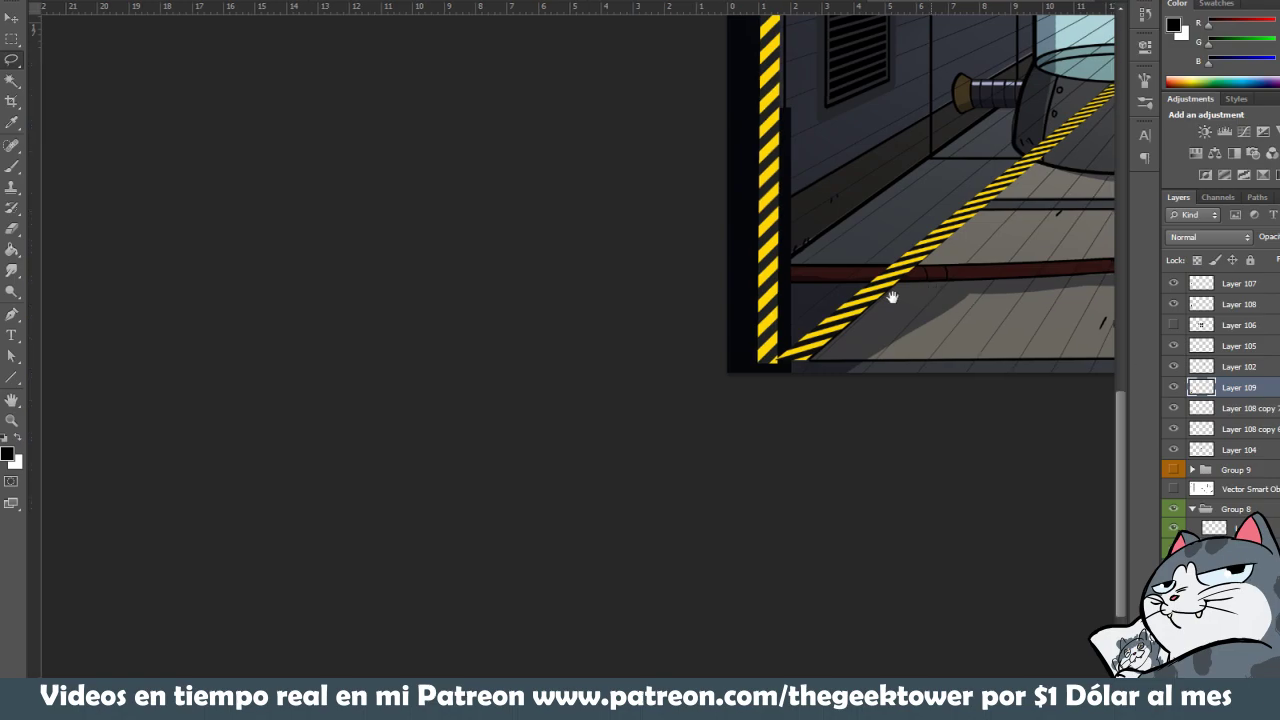
ctrl+click(1239, 387)
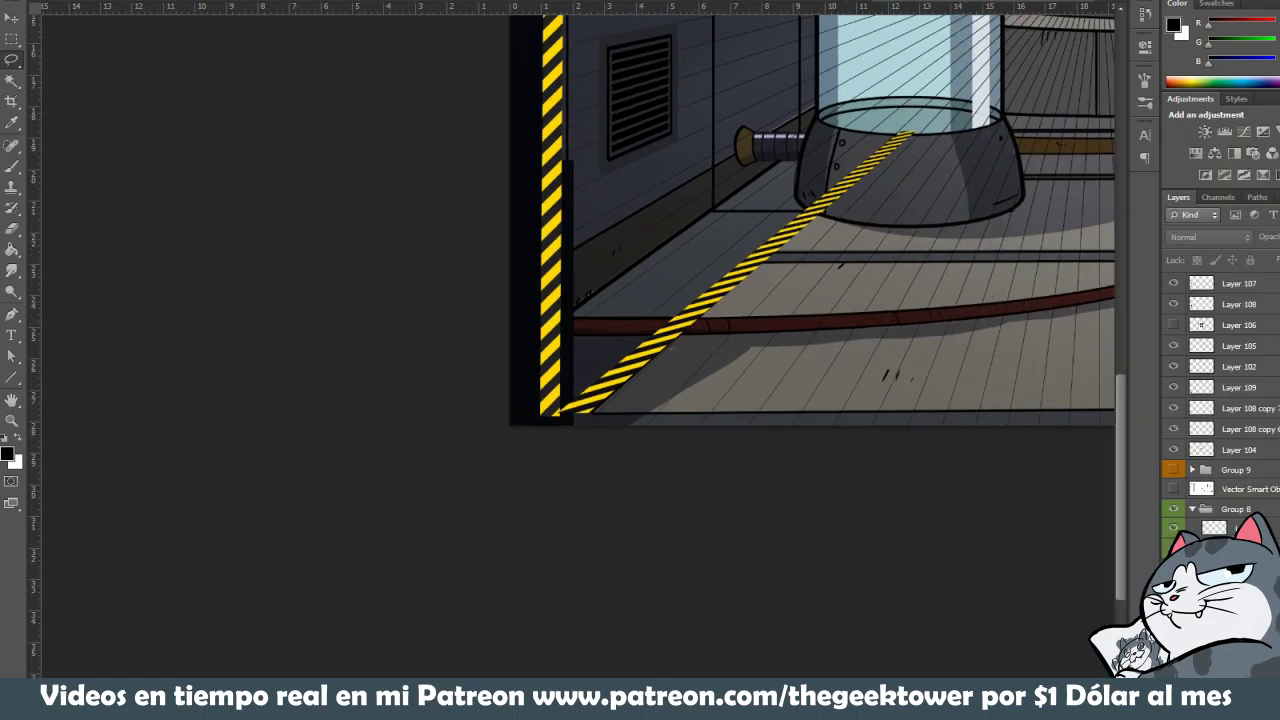
key(v)
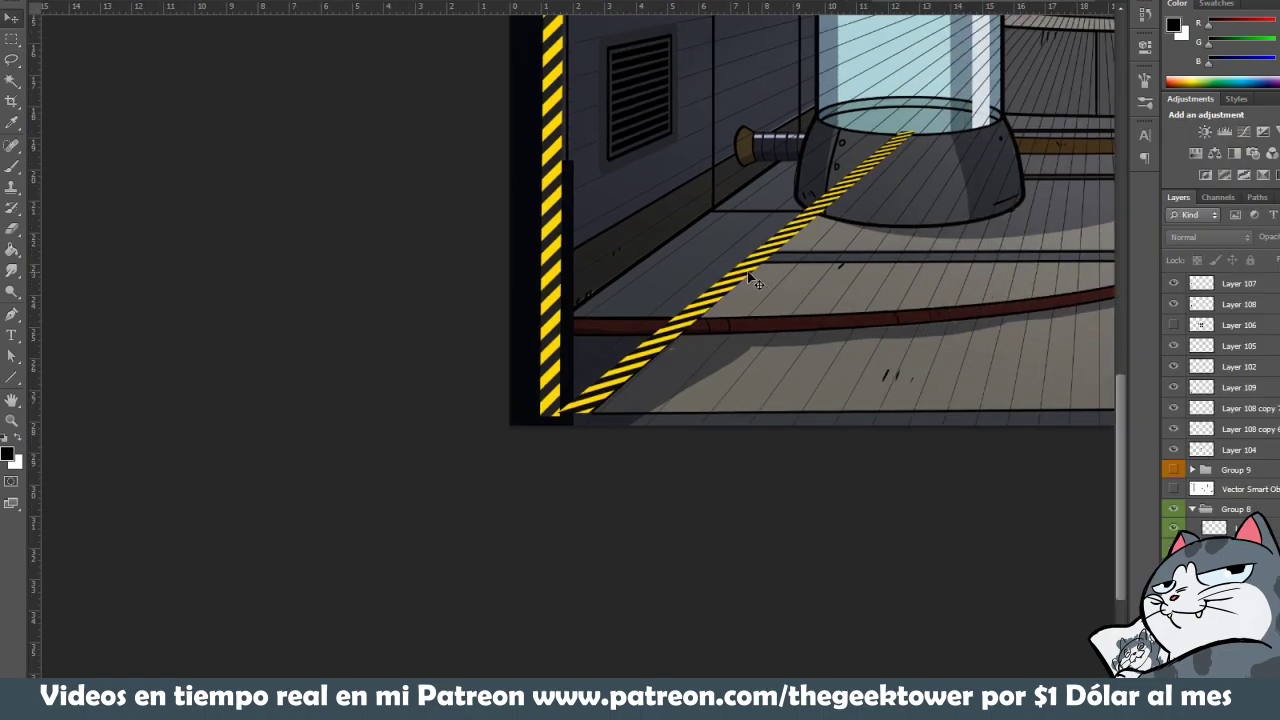
ctrl+click(755, 283)
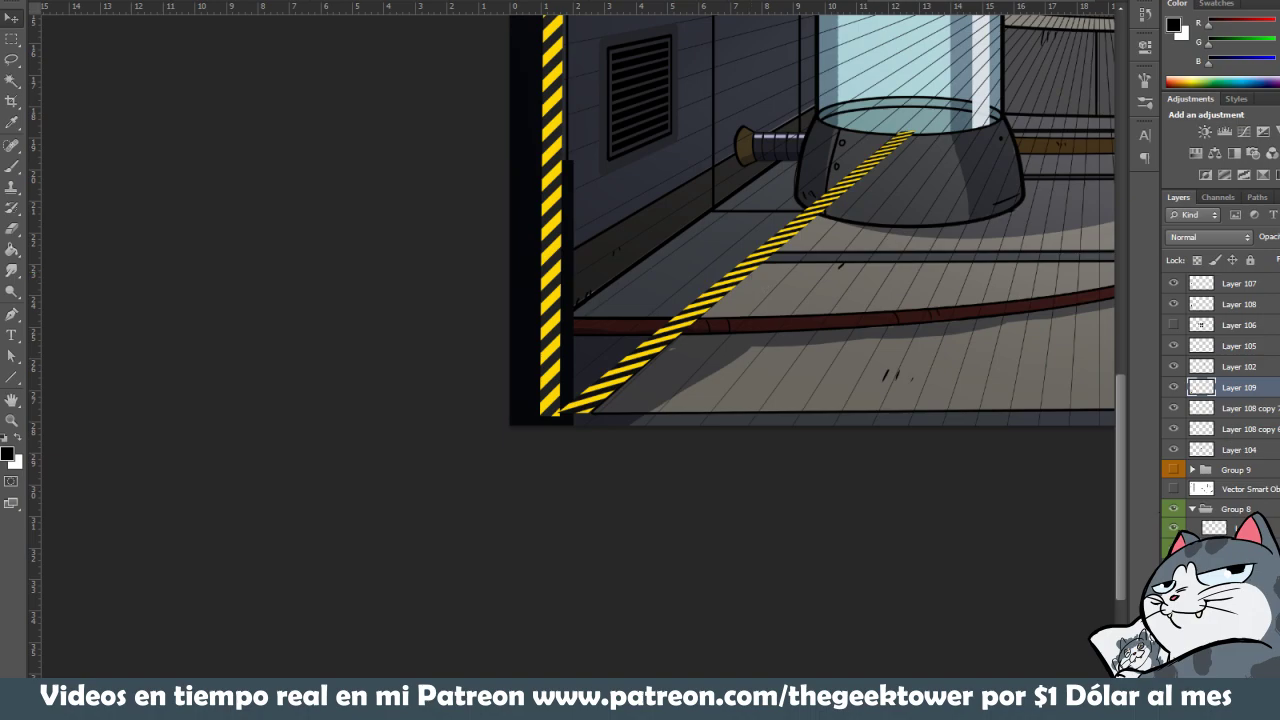
click(1215, 700)
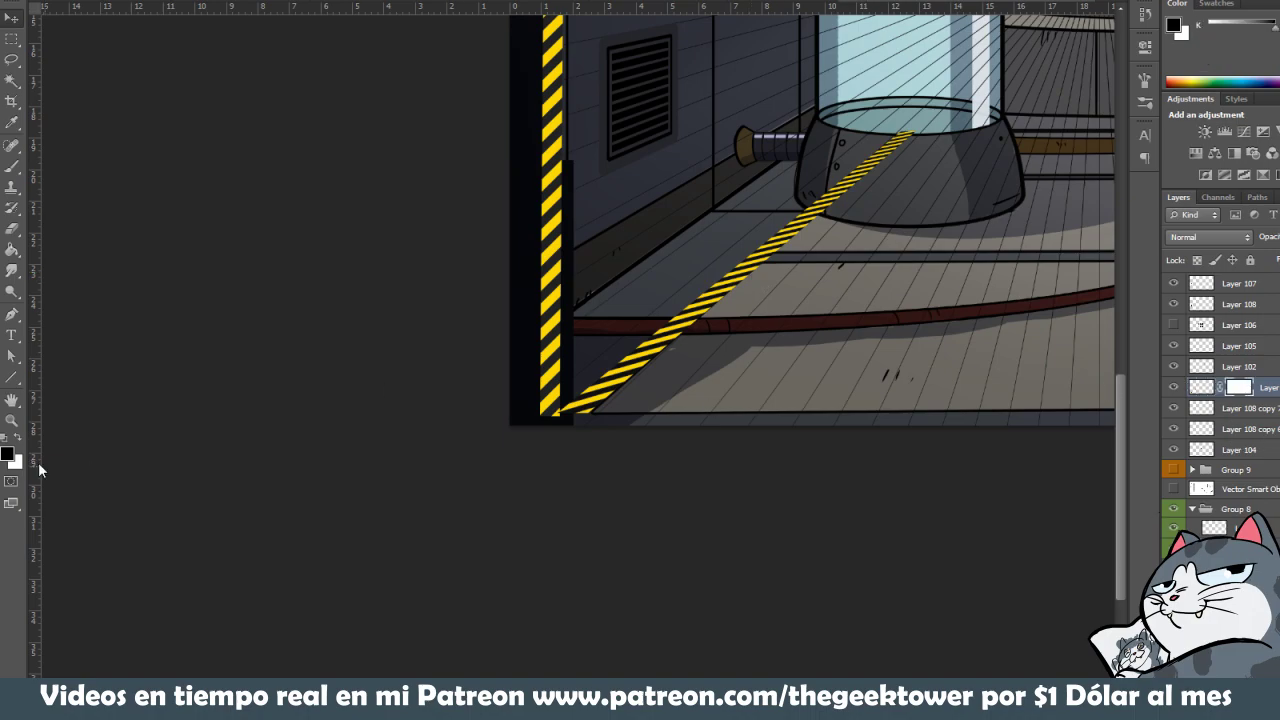
Set the tape layer to 70% opacity and mask it out where it crosses the pipe
scroll(655, 290, up, 1)
scroll(655, 290, up, 2)
scroll(650, 300, up, 1)
key(b)
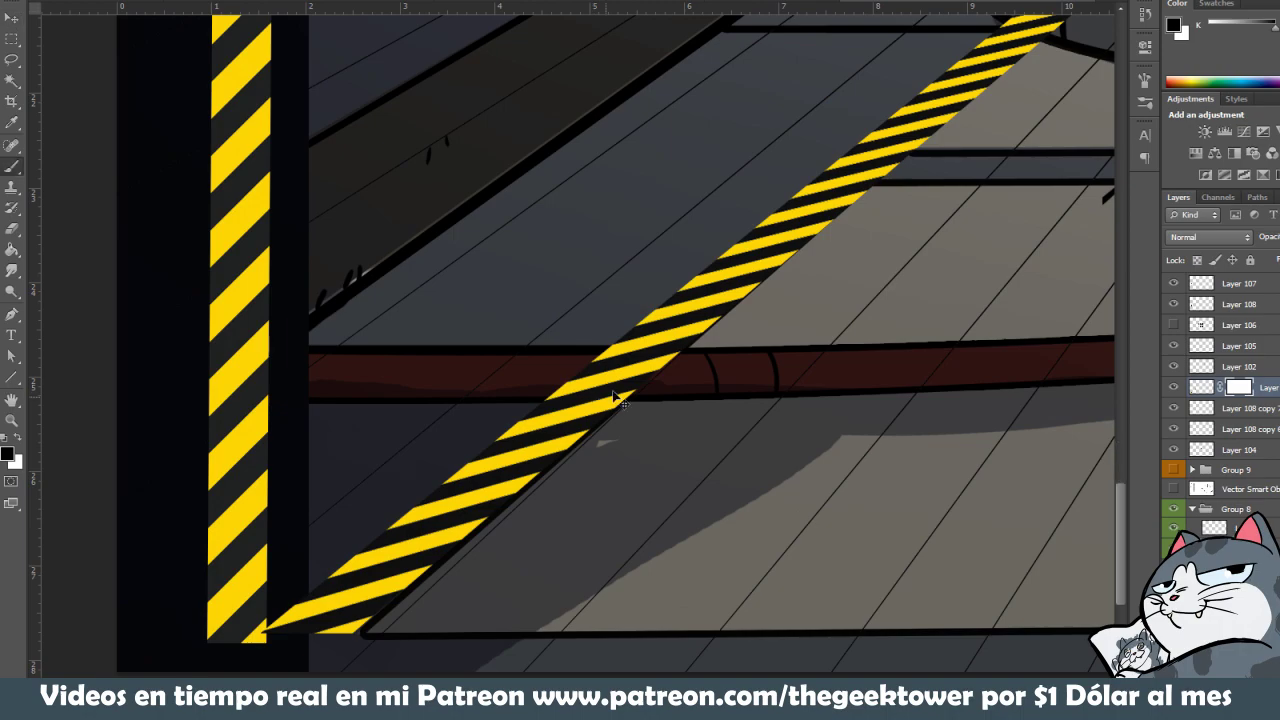
drag(641, 368, 615, 377)
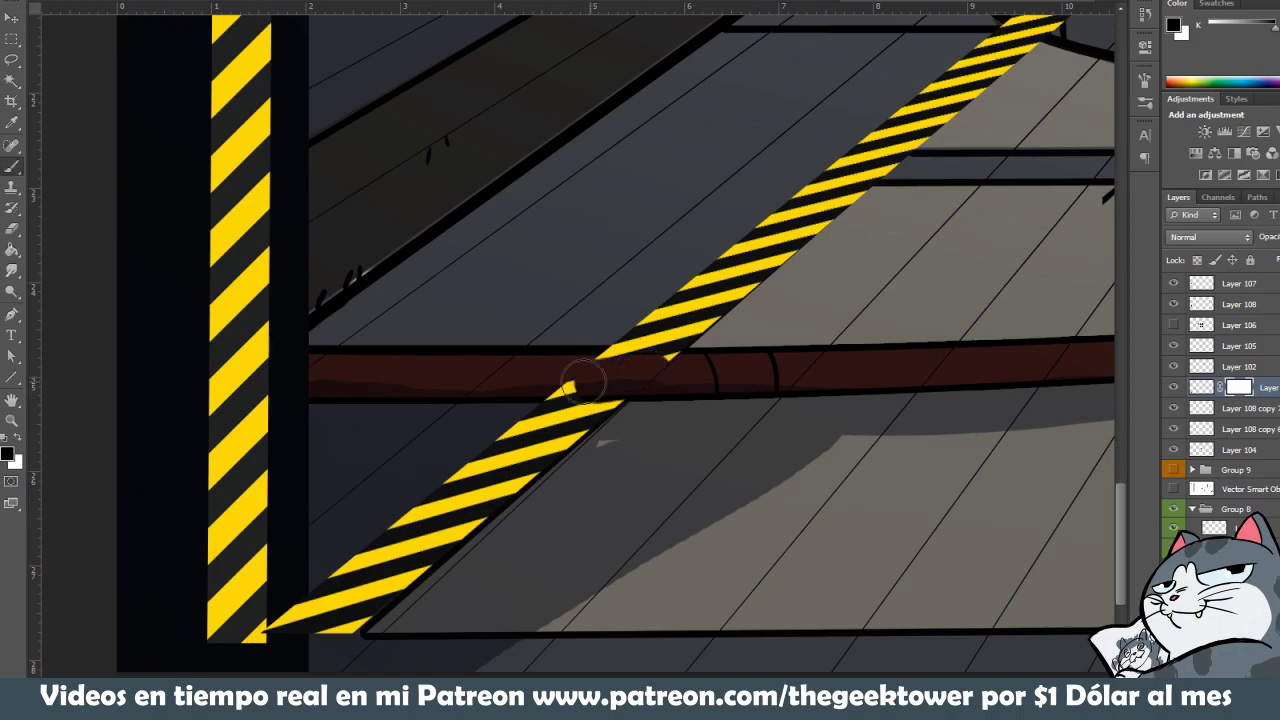
key(ctrl+z)
scroll(558, 385, up, 2)
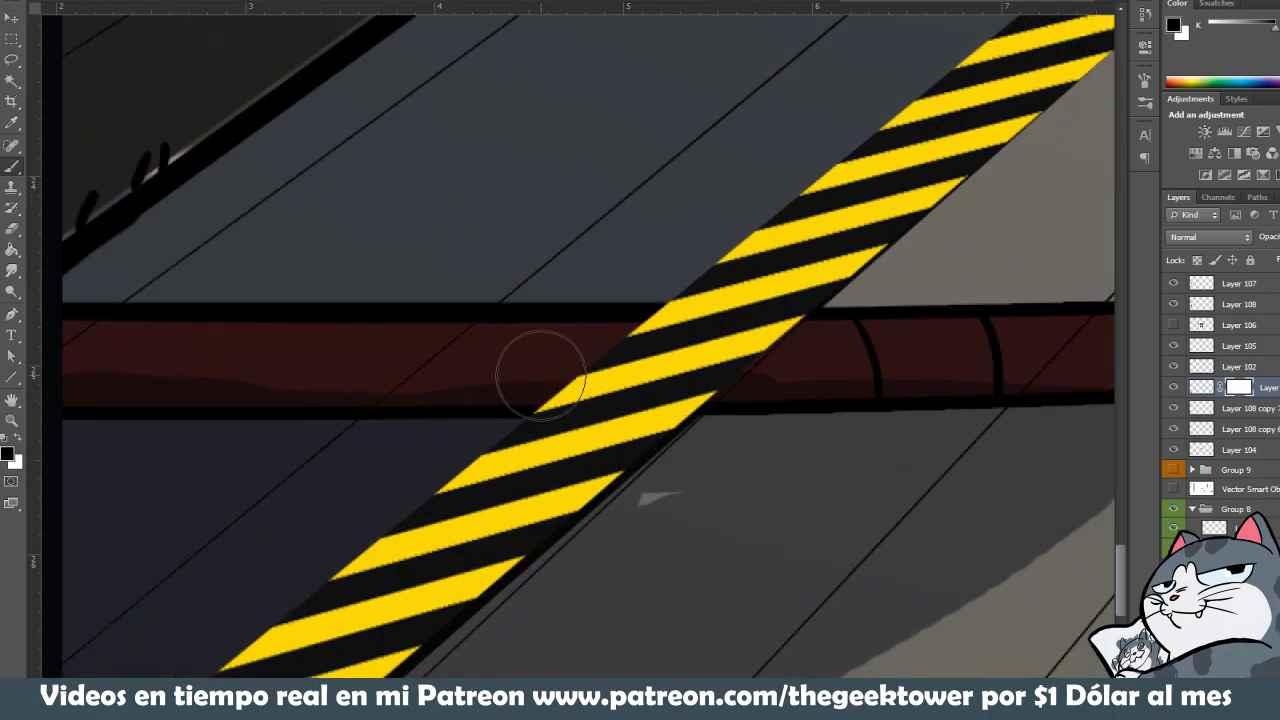
text(70)
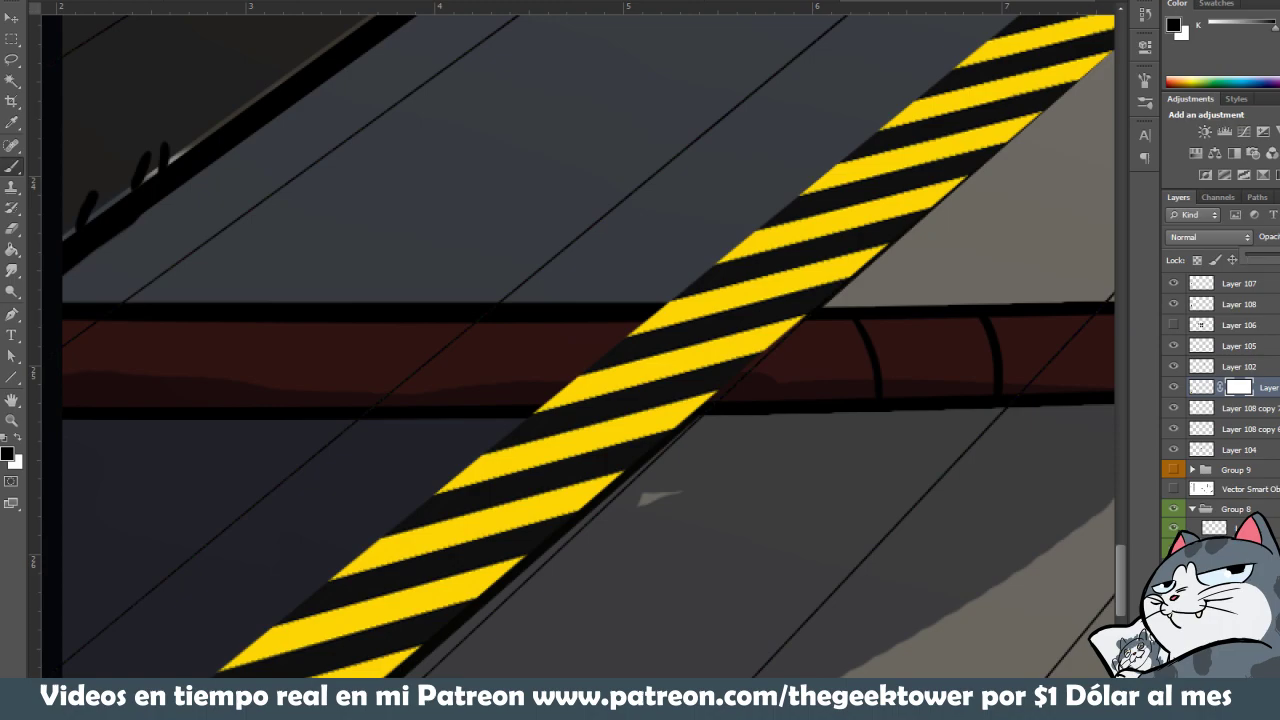
key(Return)
mouse_move(536, 368)
mouse_down()
mouse_move(737, 366)
mouse_move(794, 349)
mouse_move(643, 351)
mouse_move(663, 349)
mouse_move(803, 351)
mouse_move(614, 363)
mouse_move(642, 377)
mouse_move(643, 366)
mouse_move(714, 366)
mouse_move(540, 371)
mouse_up()
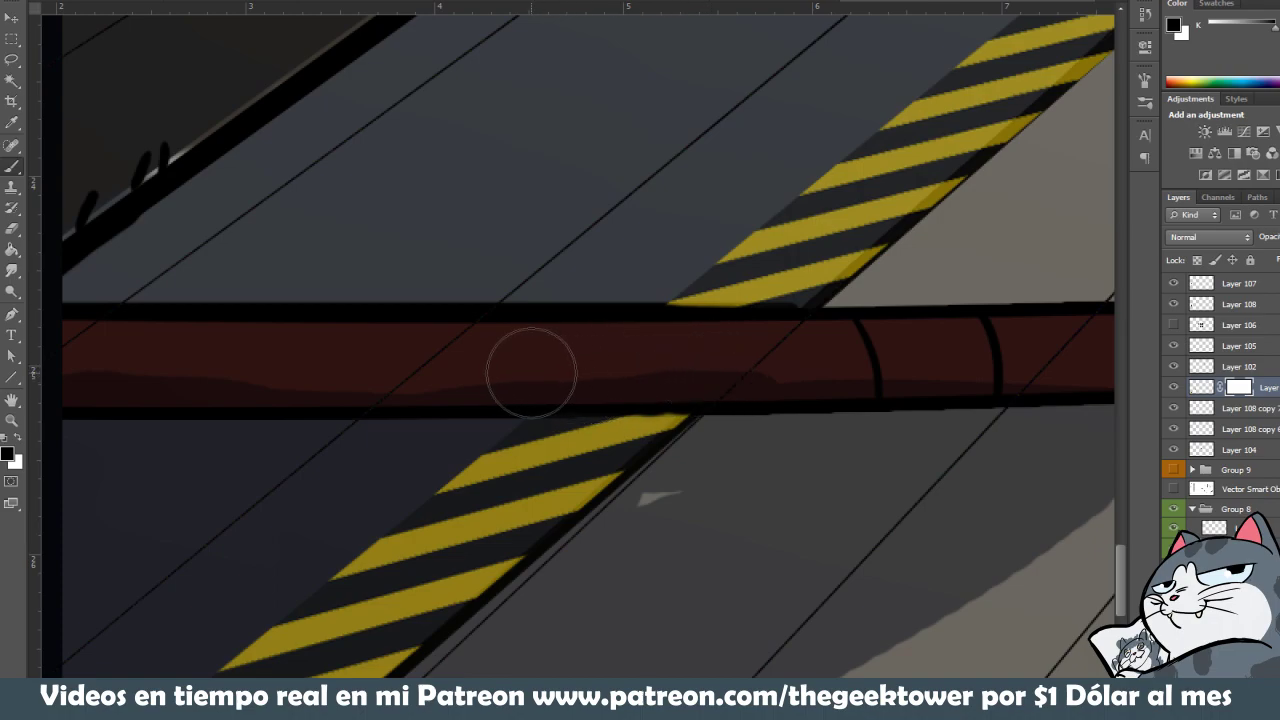
Refine the mask where the floor tape meets the glass tank's base
scroll(686, 306, down, 5)
mouse_move(741, 243)
mouse_down()
mouse_move(631, 513)
mouse_move(641, 499)
mouse_up()
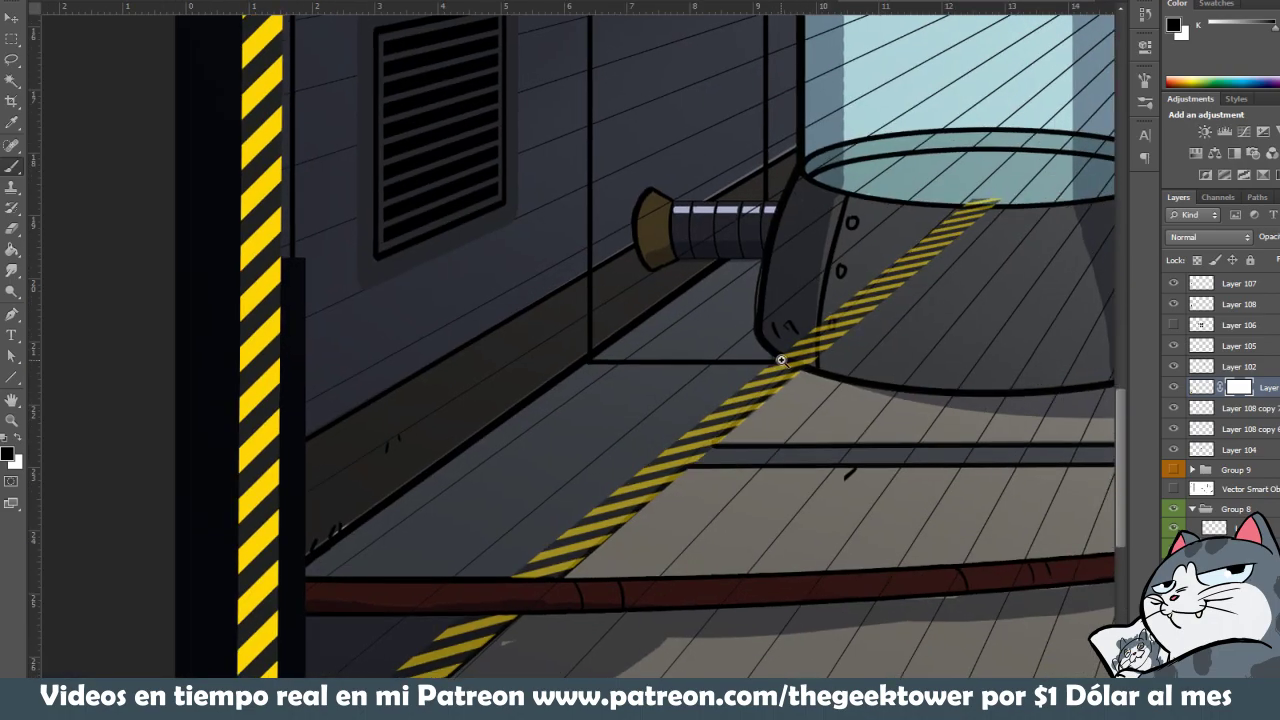
scroll(775, 330, up, 5)
mouse_move(790, 320)
mouse_down()
mouse_move(800, 286)
mouse_move(814, 343)
mouse_move(849, 343)
mouse_move(800, 314)
mouse_up()
scroll(869, 292, down, 2)
scroll(869, 292, down, 3)
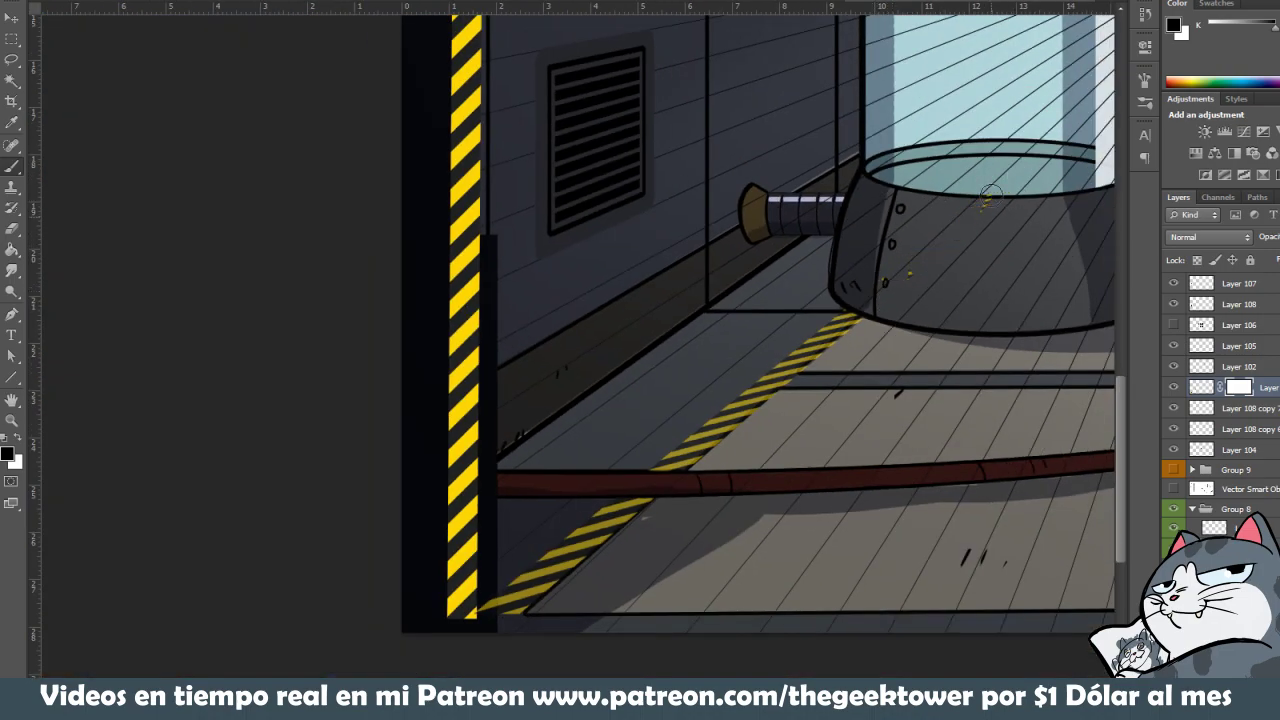
drag(875, 322, 722, 372)
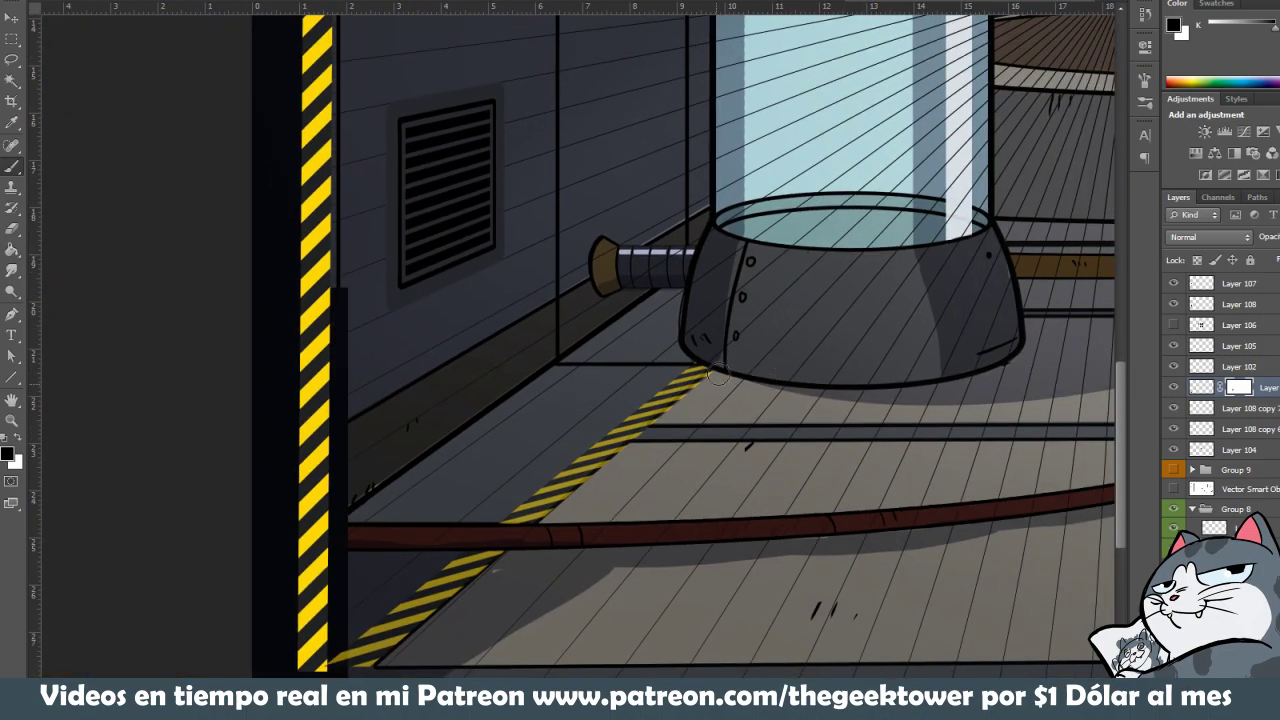
click(19, 438)
mouse_move(755, 328)
mouse_down()
mouse_move(705, 365)
mouse_move(748, 345)
mouse_move(828, 264)
mouse_up()
key(ctrl+z)
Undo a stray tape move and zoom out to the whole illustration
key(v)
drag(480, 578, 457, 571)
key(ctrl+z)
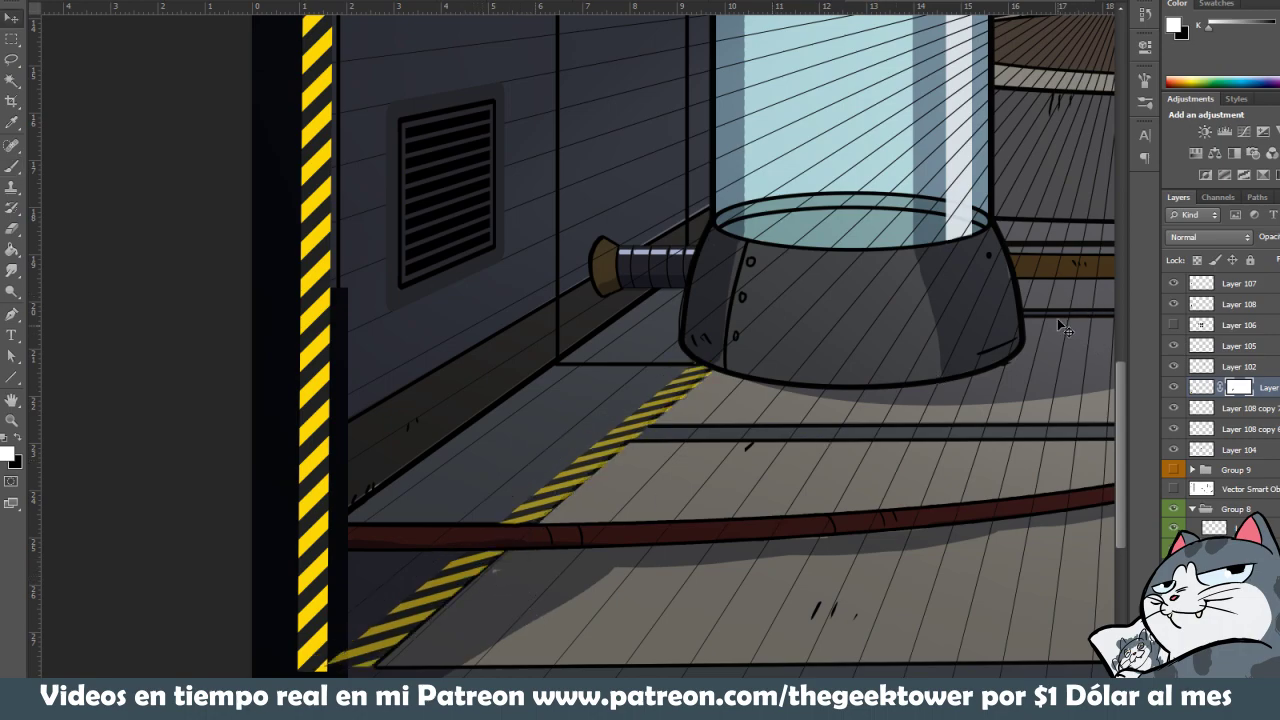
key(ctrl+minus)
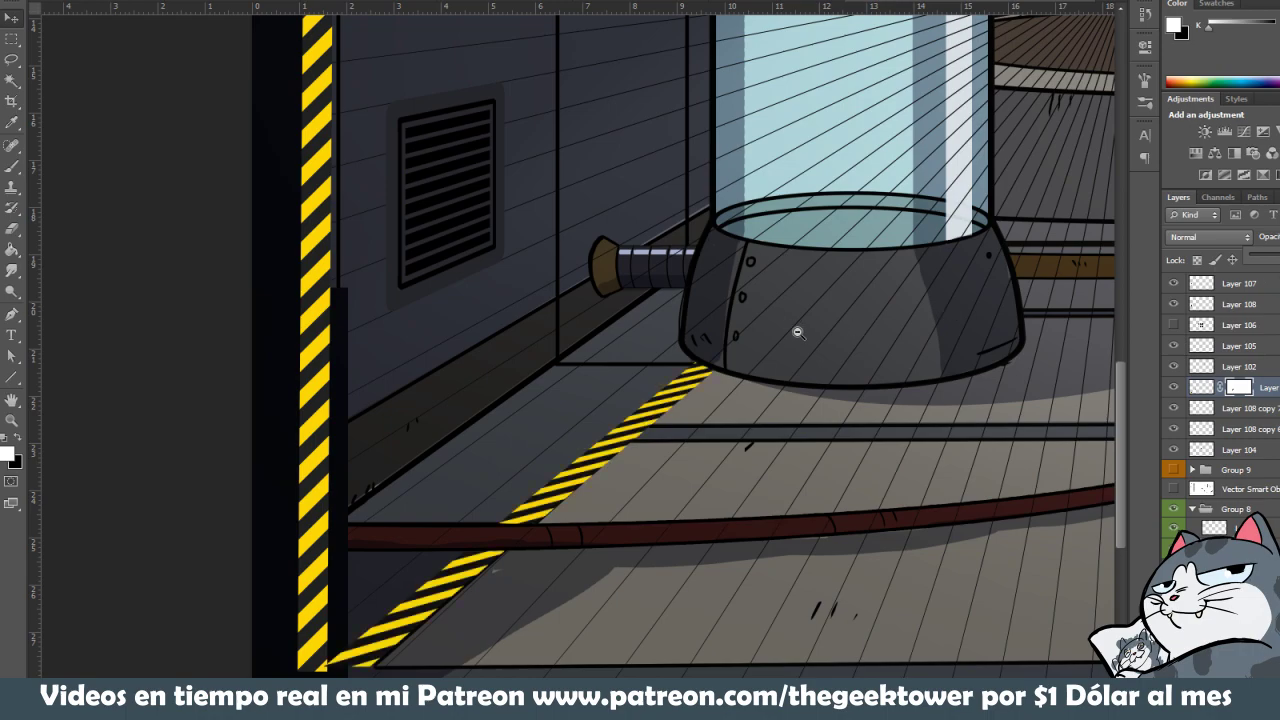
key(ctrl+minus)
key(ctrl+minus)
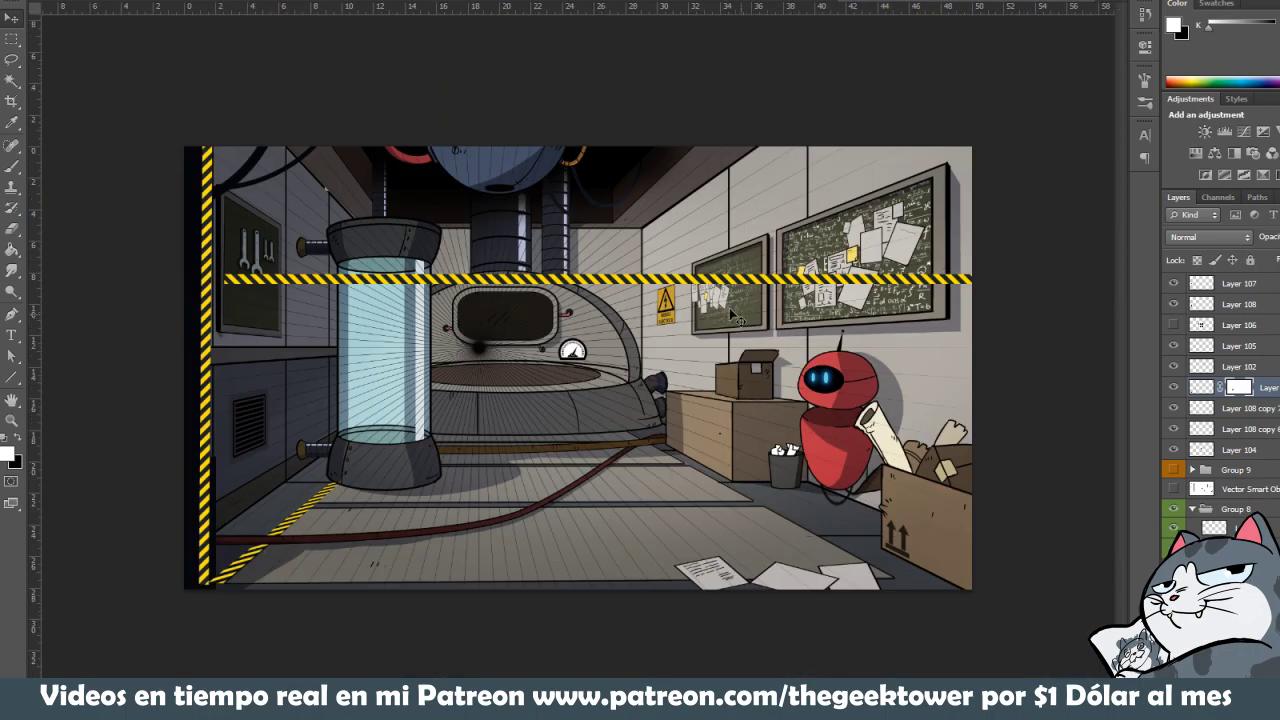
Inspect the lower-left floor corner up close, then return to the whole illustration
key(l)
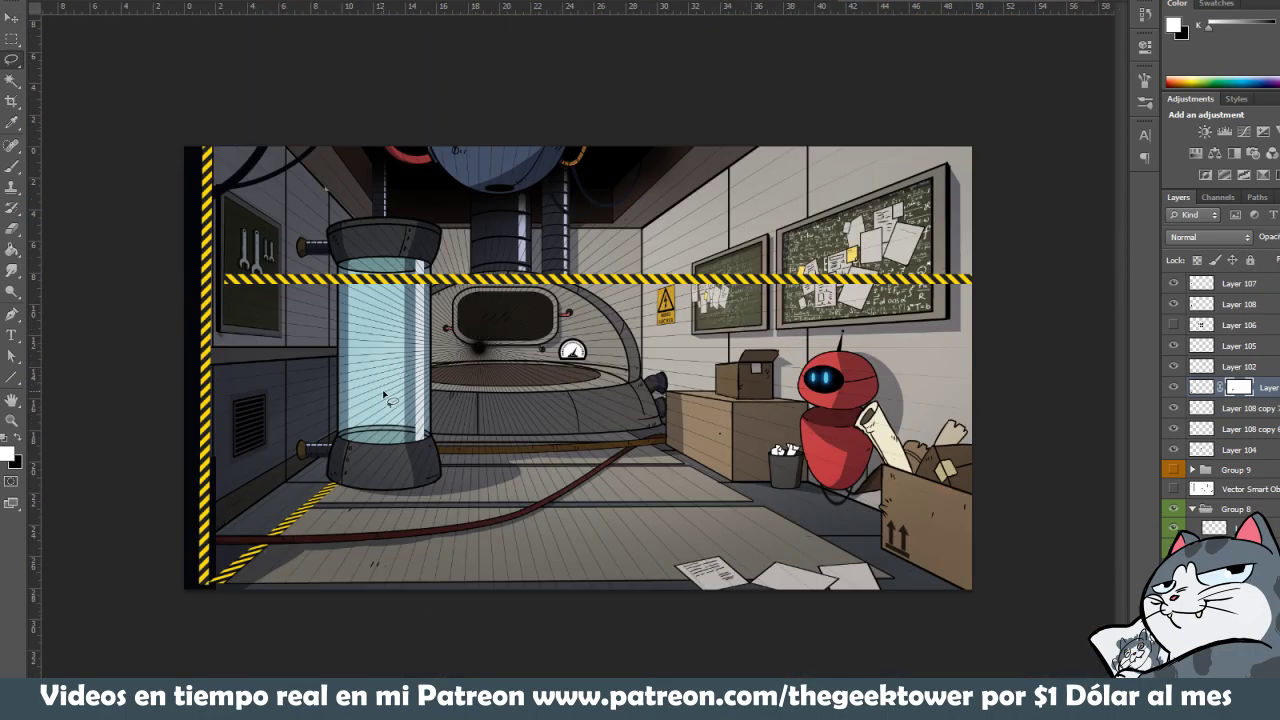
ctrl+click(222, 582)
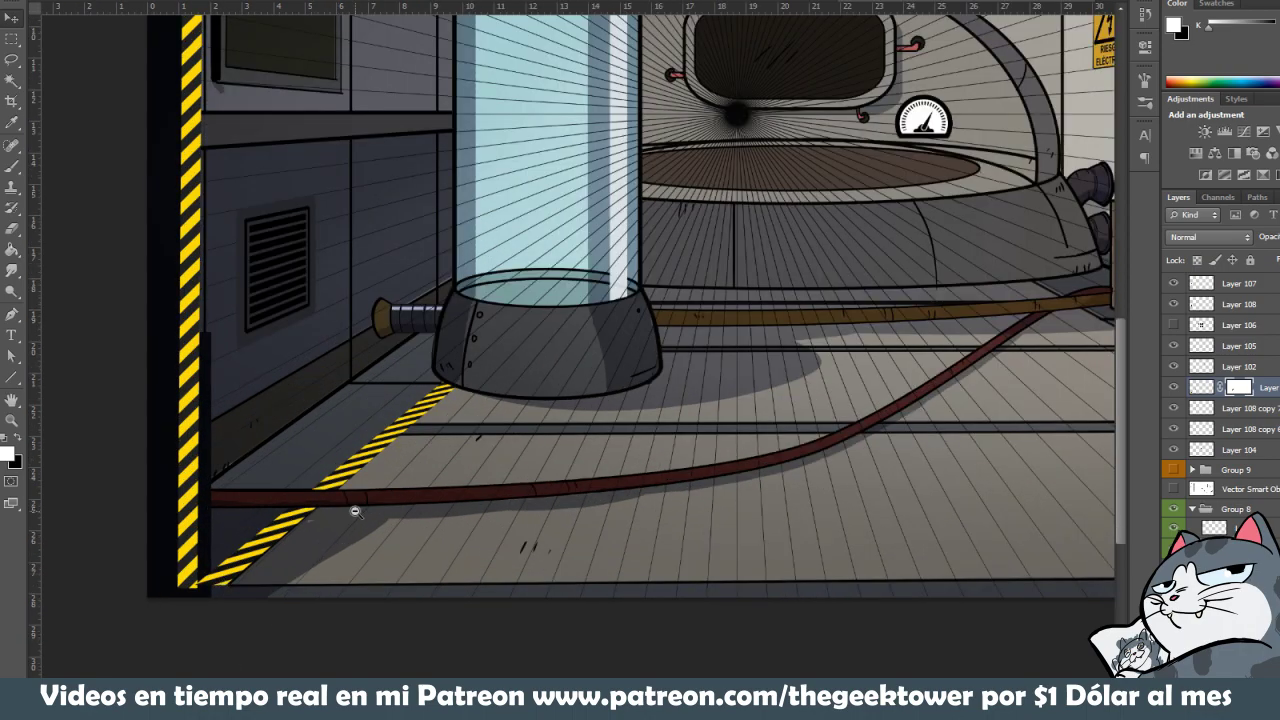
ctrl+alt+click(222, 582)
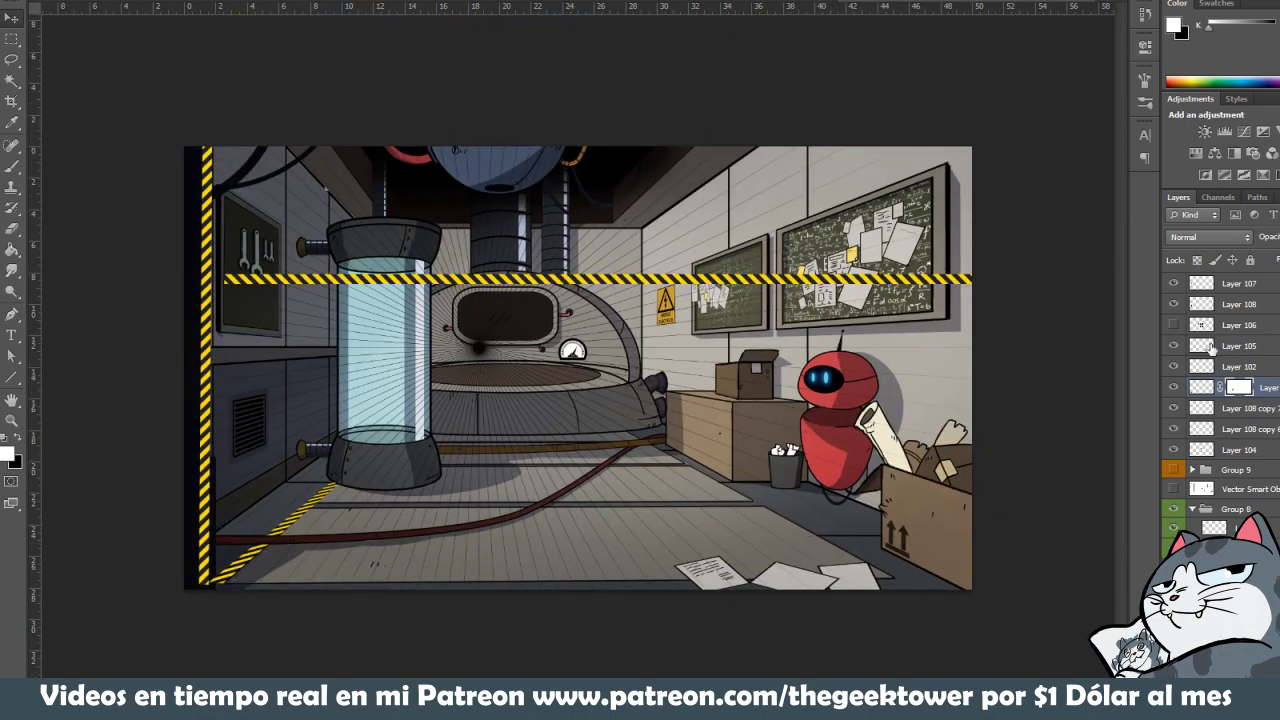
scroll(1230, 400, down, 3)
scroll(1230, 400, down, 3)
scroll(1220, 400, down, 5)
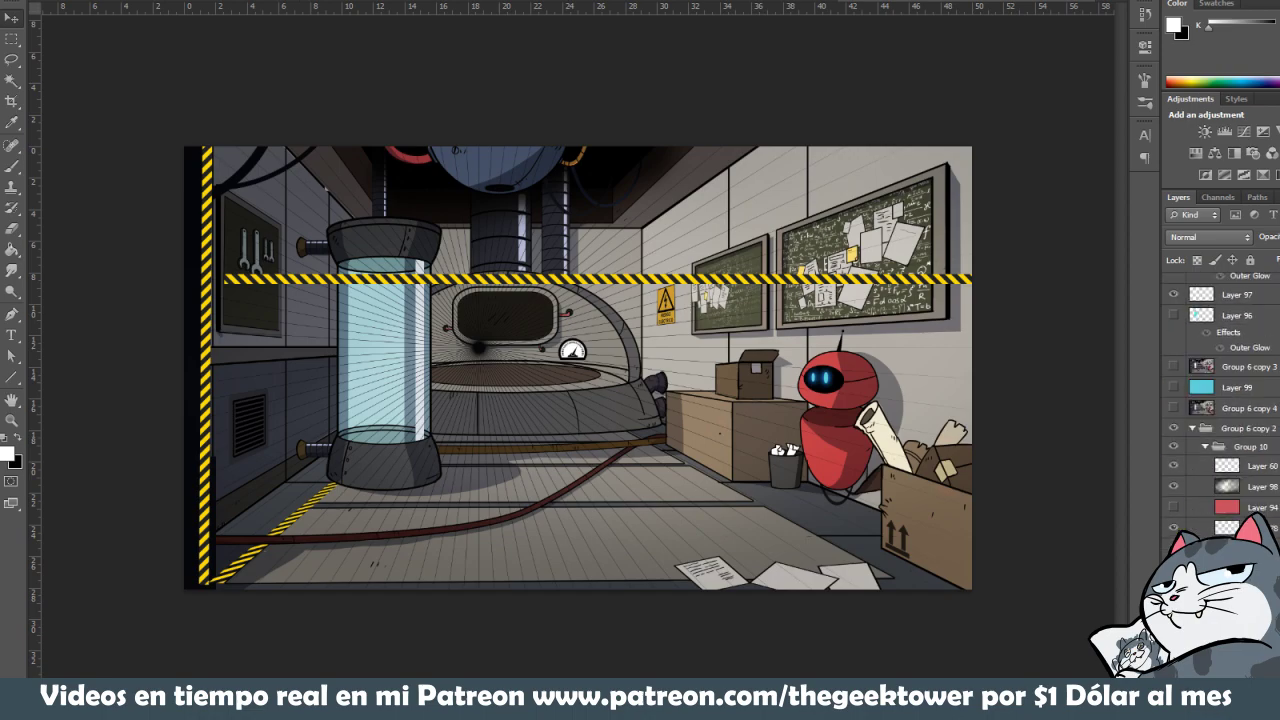
Drag the masked tape layer down the Layers panel to sit just above Layer 43
key(ctrl+j)
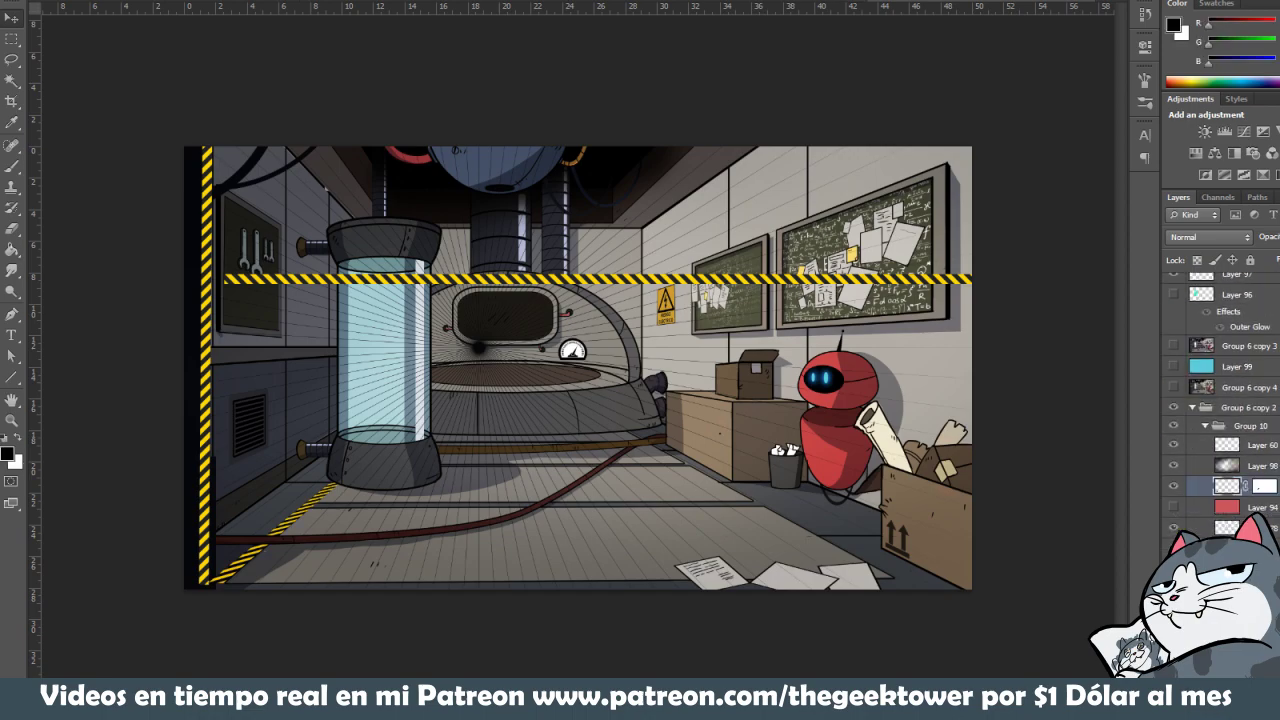
scroll(1220, 400, down, 1)
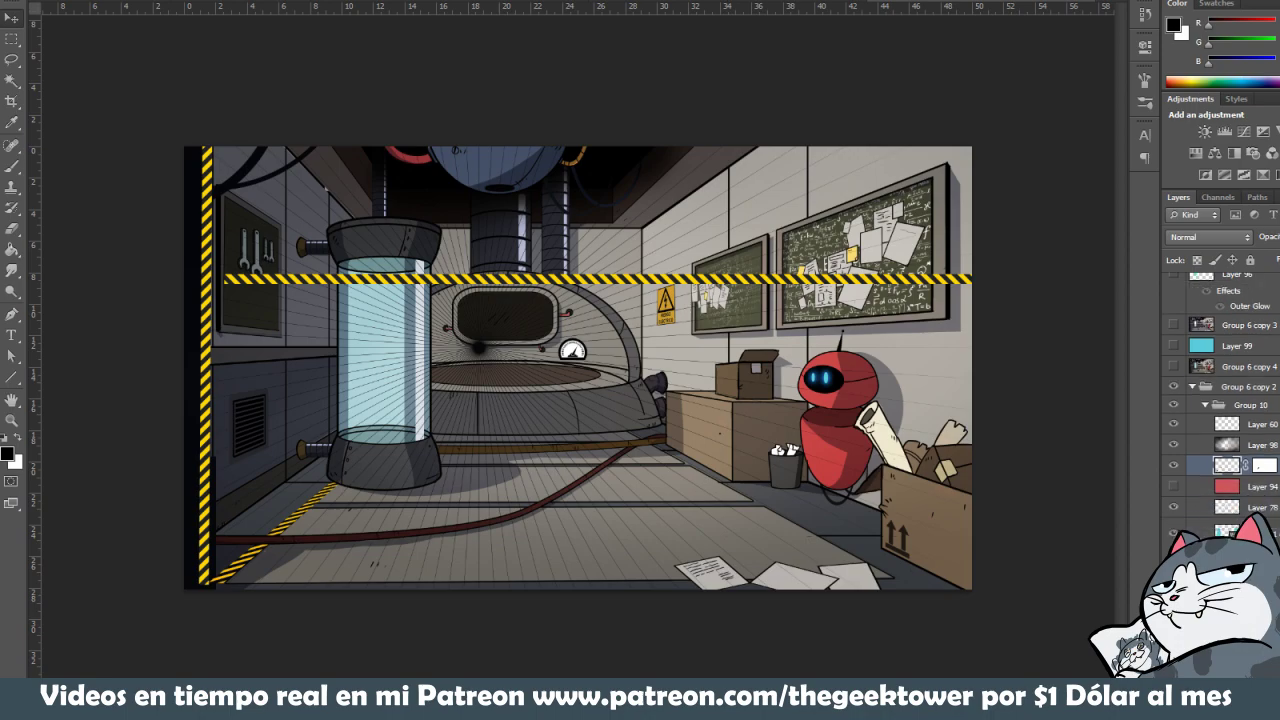
scroll(1220, 400, down, 2)
scroll(1220, 400, down, 2)
scroll(1220, 400, down, 2)
scroll(1220, 400, down, 2)
scroll(1220, 400, down, 5)
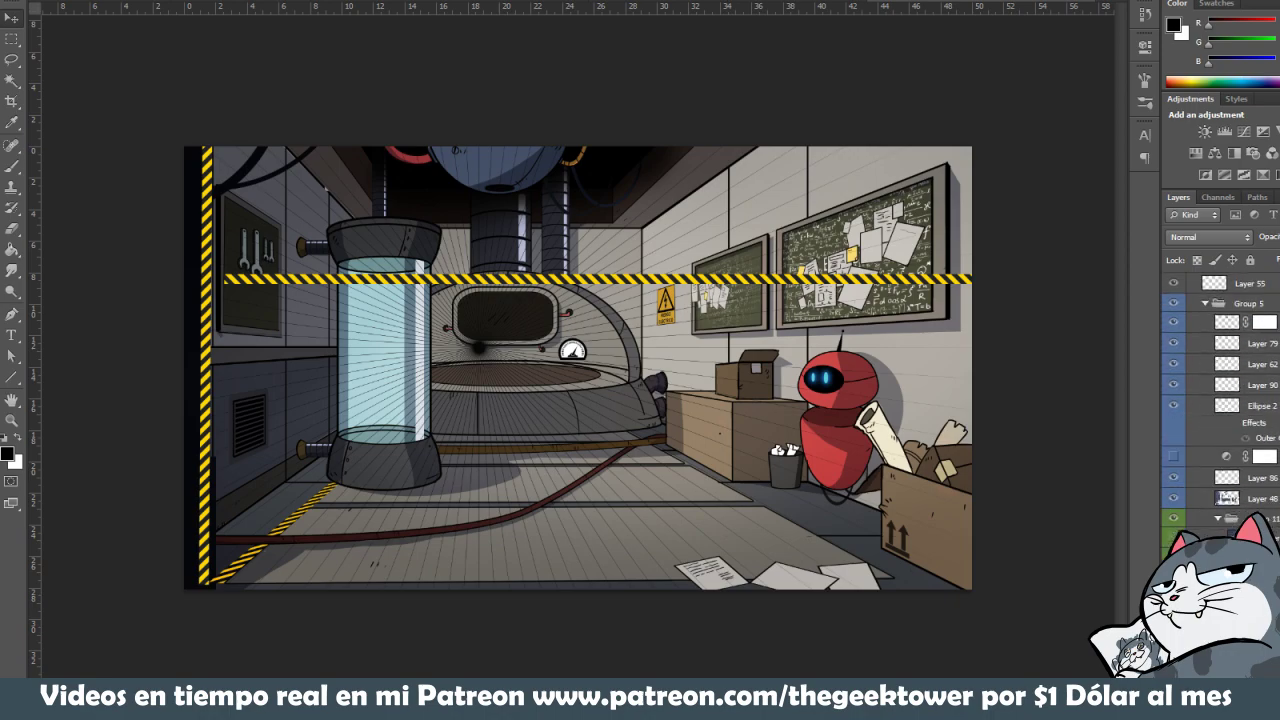
scroll(1220, 400, down, 2)
scroll(1220, 400, down, 2)
scroll(1220, 400, down, 2)
scroll(1220, 400, down, 2)
scroll(1220, 400, down, 2)
scroll(1220, 400, down, 2)
scroll(1220, 400, down, 3)
scroll(1220, 400, down, 2)
scroll(1220, 400, down, 2)
scroll(1220, 400, down, 2)
scroll(1220, 400, down, 2)
scroll(1220, 400, down, 3)
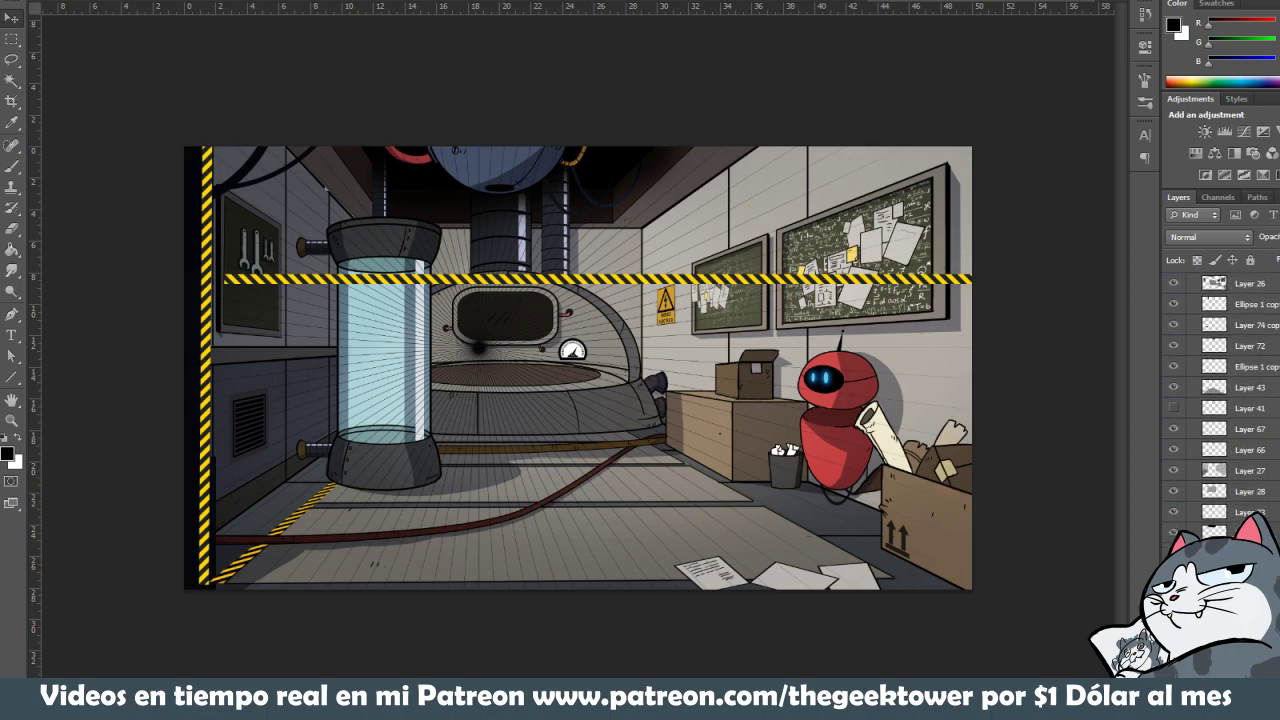
drag(1215, 525, 1215, 370)
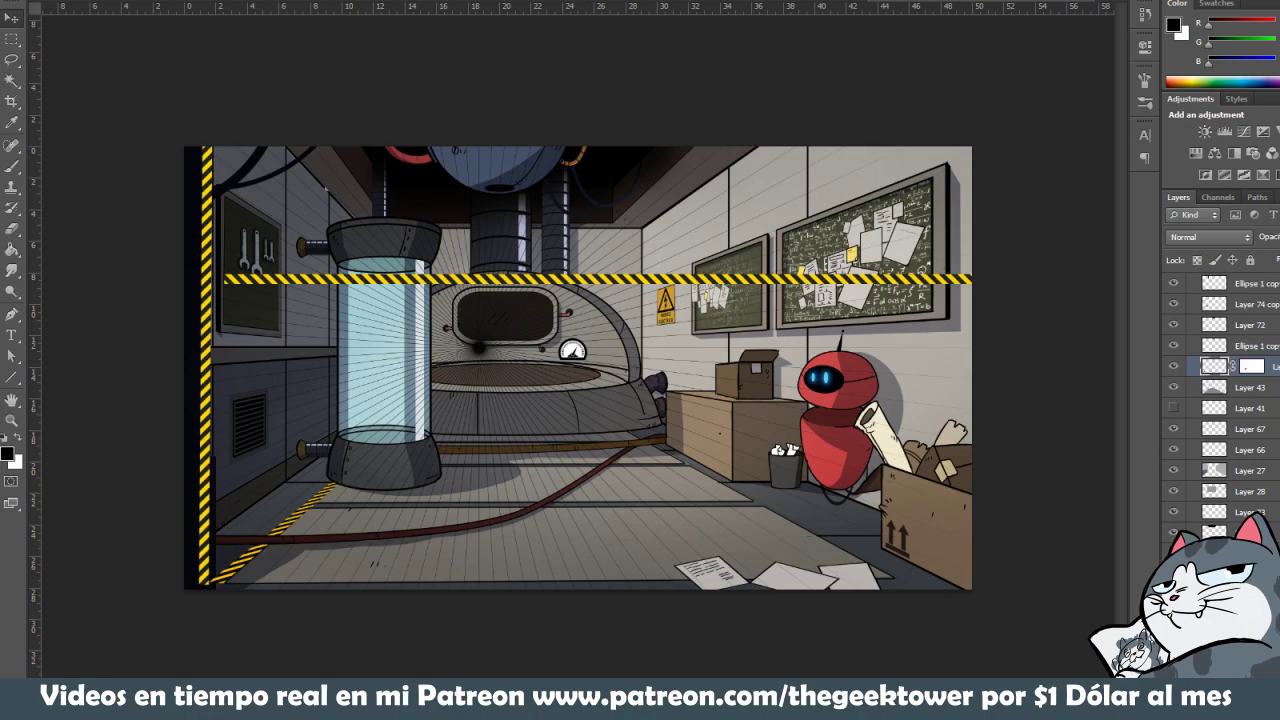
Zoom in on the lower-left floor tape and make Layer 43 active
drag(238, 584, 283, 500)
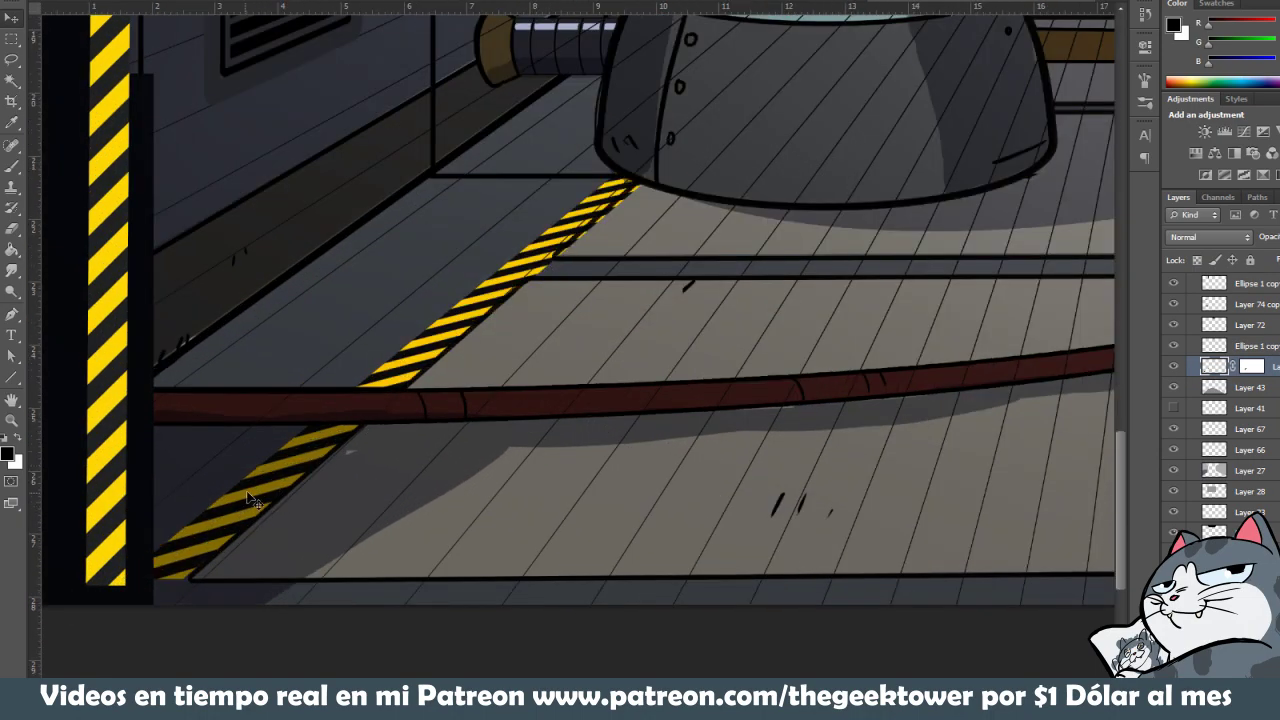
ctrl+click(353, 450)
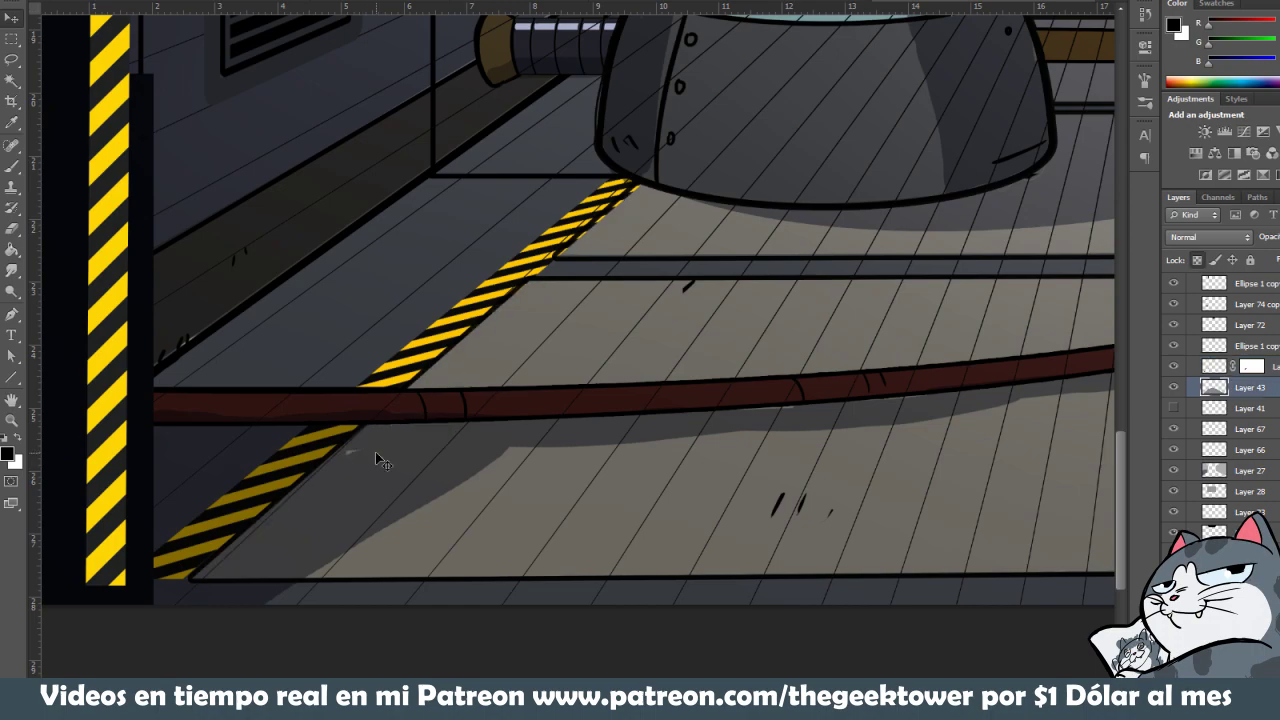
scroll(409, 353, down, 3)
scroll(450, 340, down, 2)
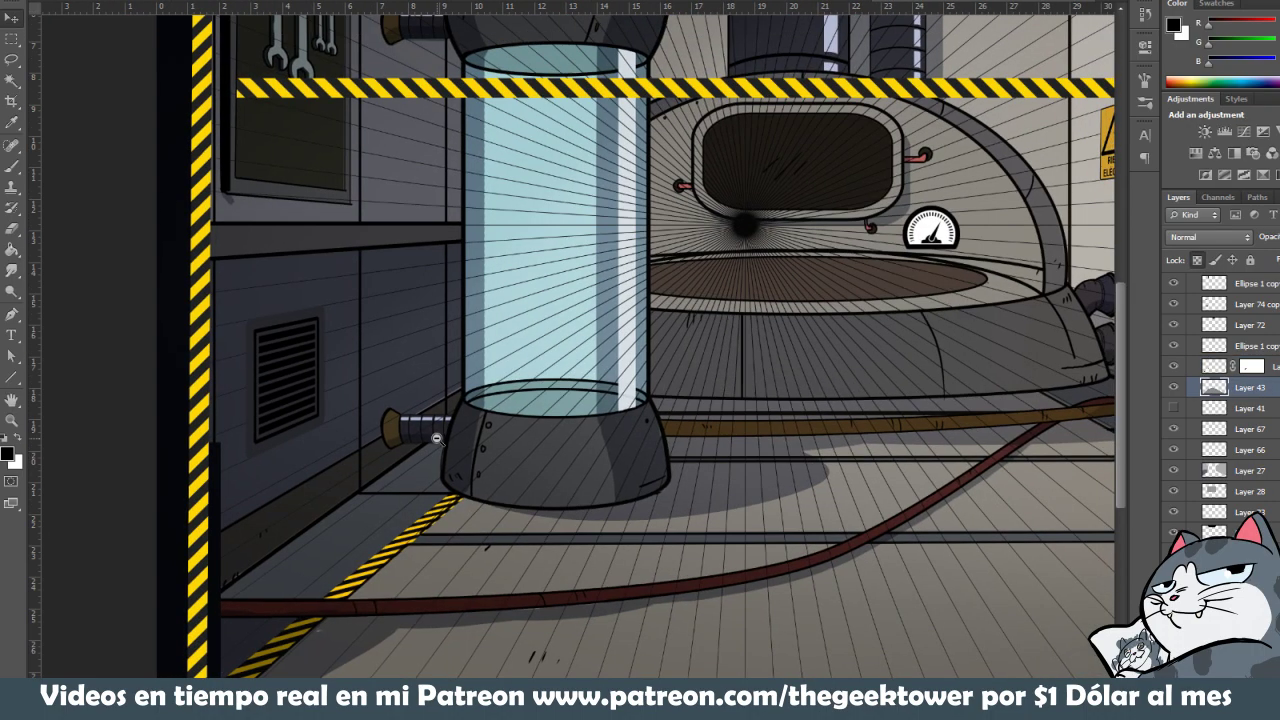
scroll(505, 323, down, 2)
Reposition the horizontal hazard tape band to cross the dome at the robot's eye level
drag(477, 278, 633, 430)
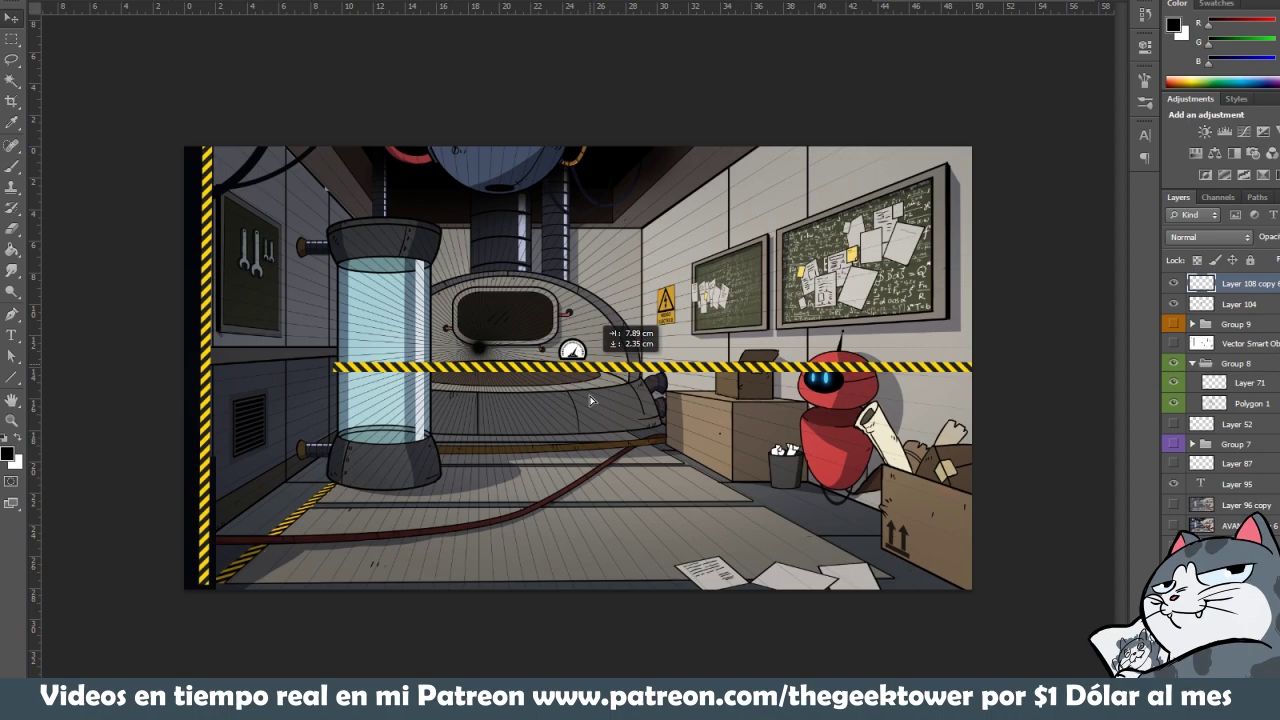
drag(633, 432, 633, 432)
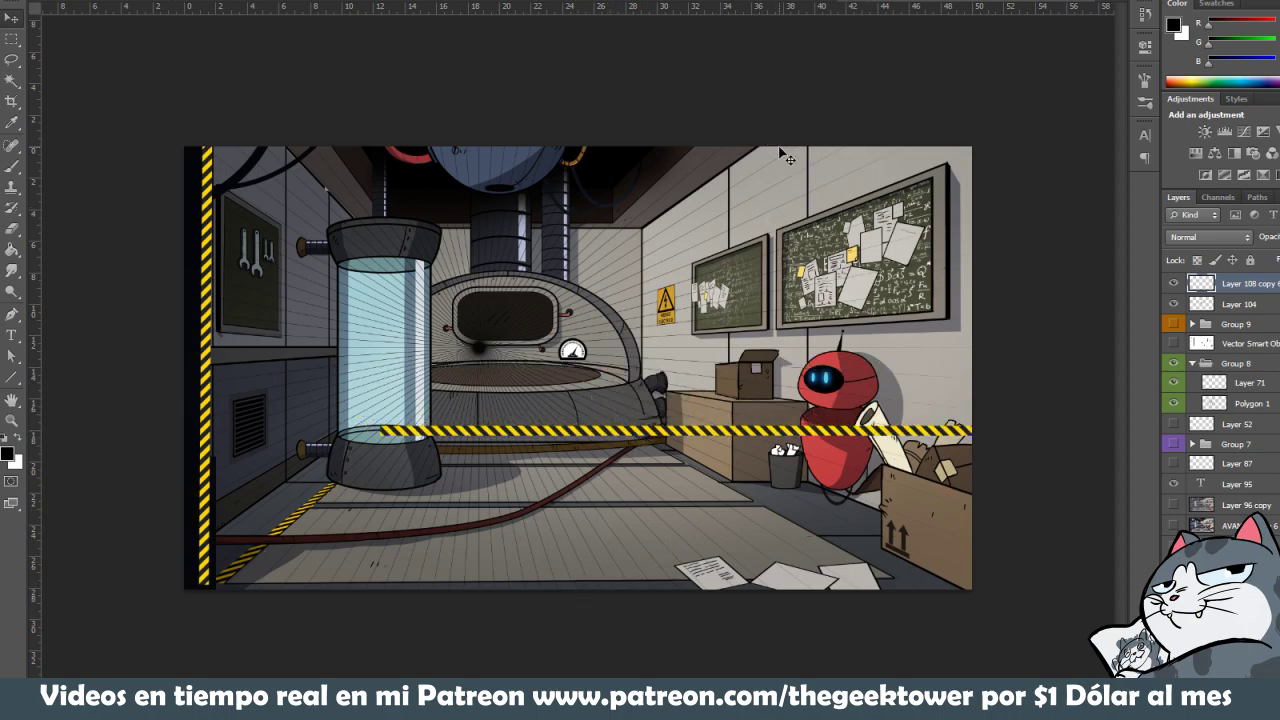
ctrl+click(787, 188)
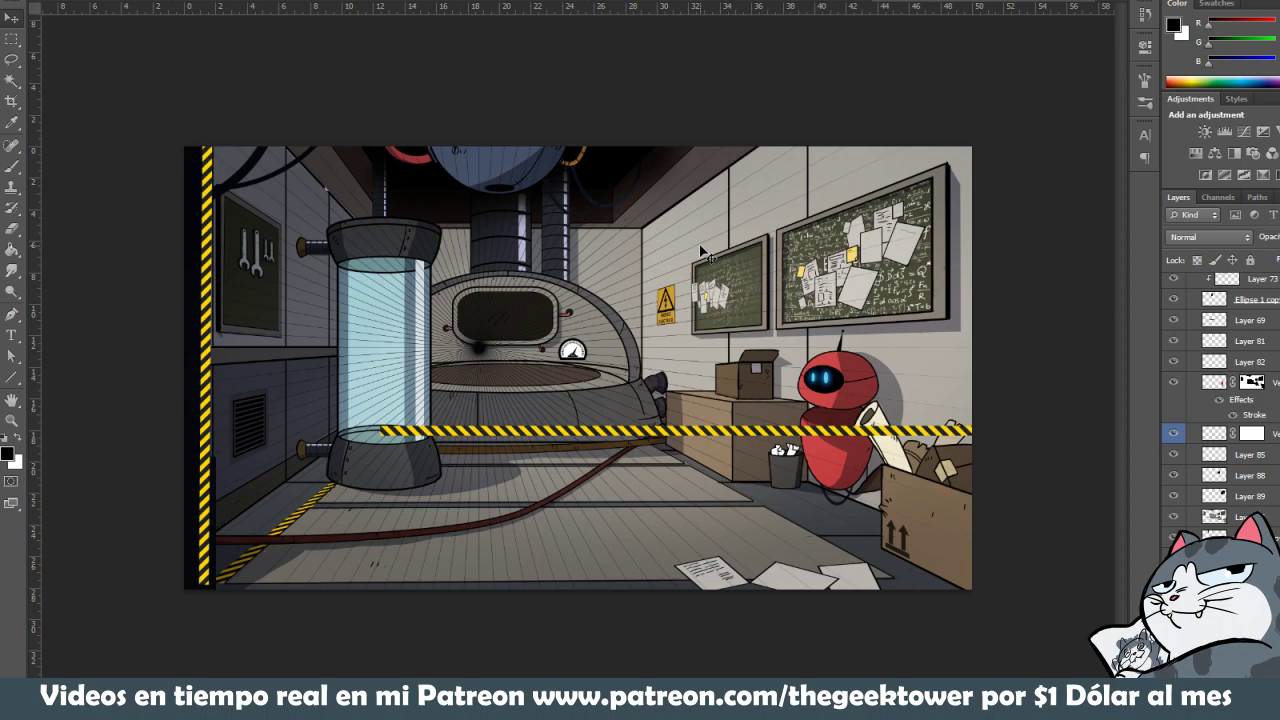
mouse_move(521, 435)
mouse_down()
mouse_move(471, 359)
mouse_move(492, 390)
mouse_up()
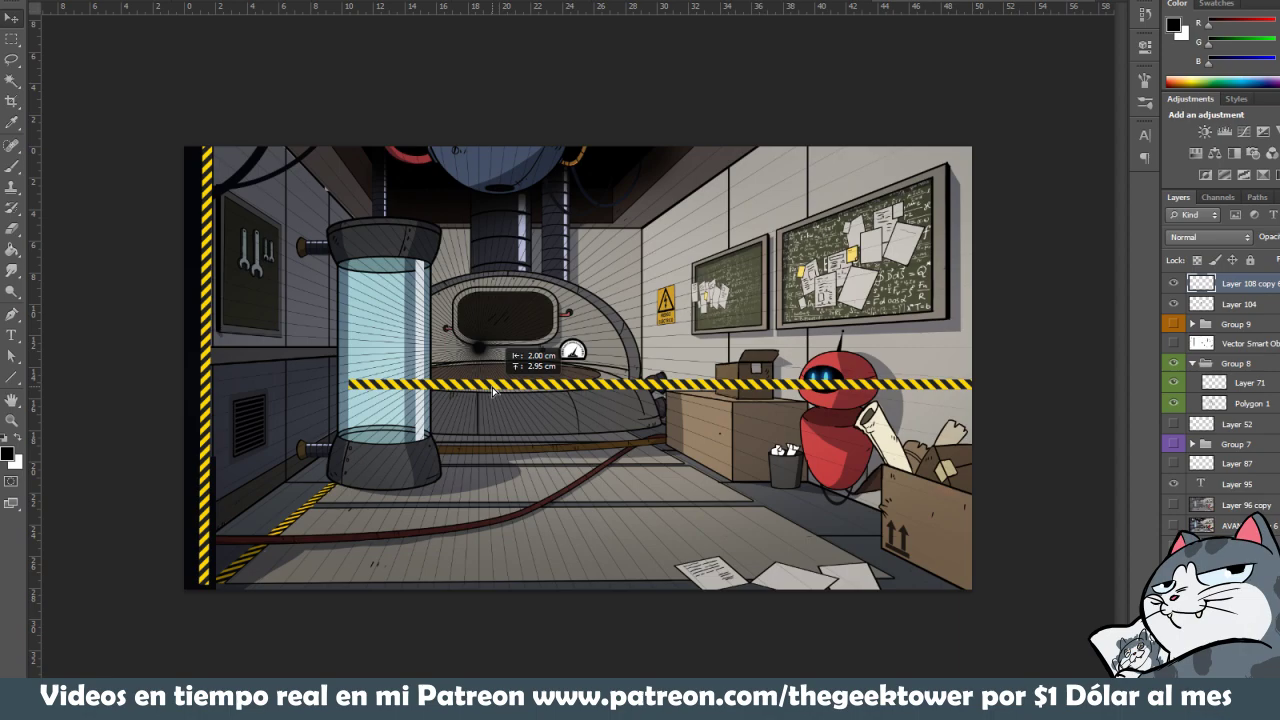